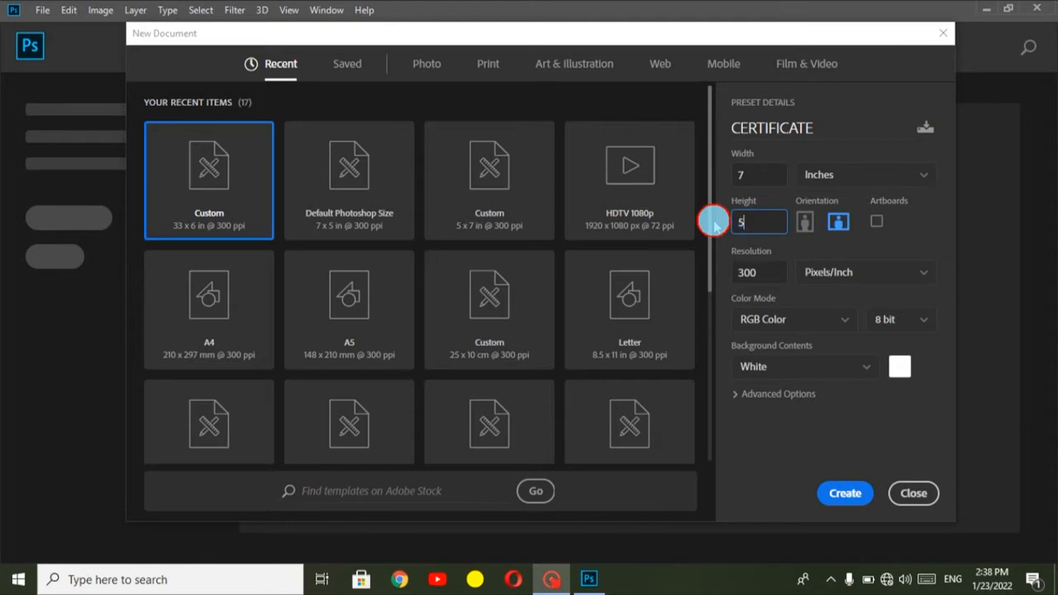
Step: Create the 7 × 5 inch CERTIFICATE document and draw a navy curved Pen shape, about 1949 × 725 px, over the canvas's upper-left corner
click(837, 495)
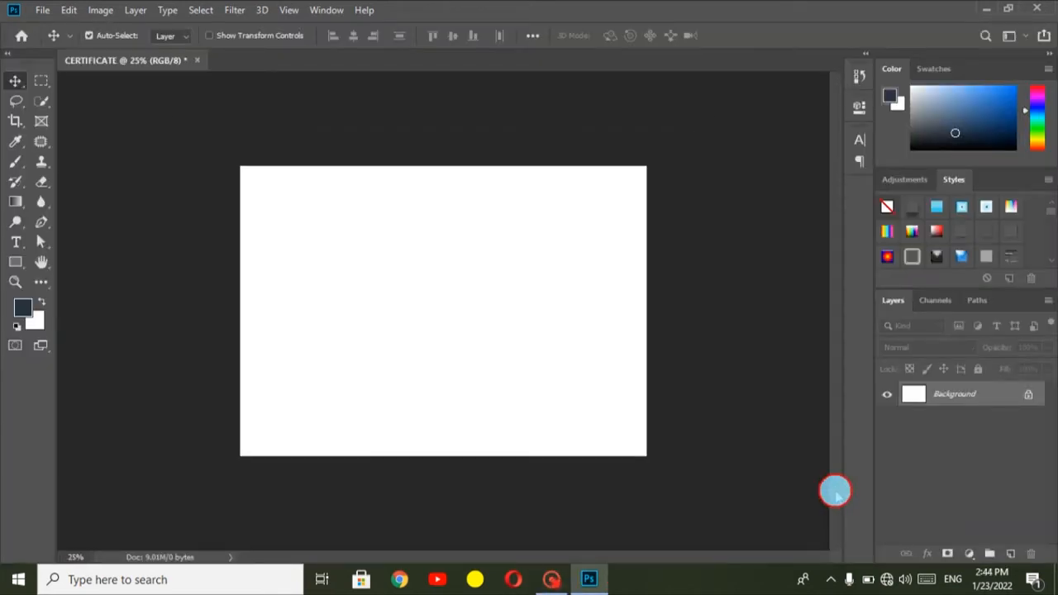
click(43, 215)
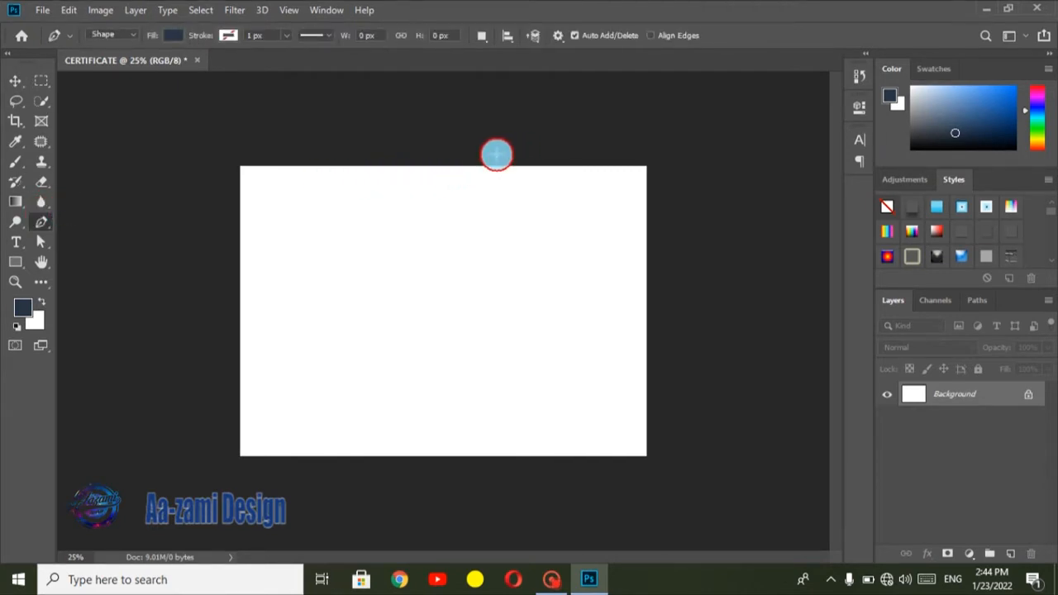
click(496, 154)
drag(208, 263, 5, 248)
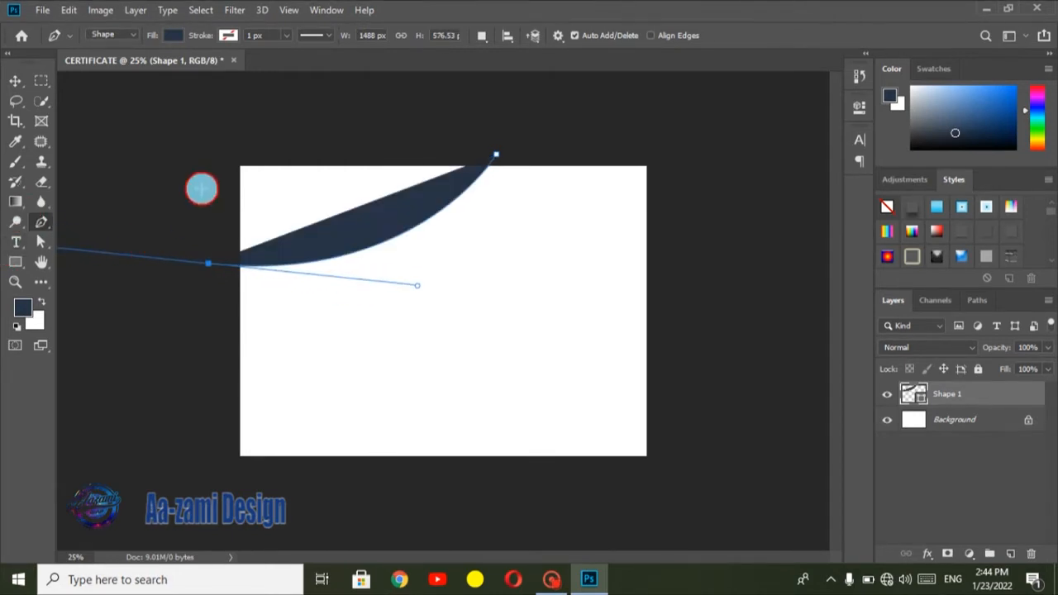
click(220, 125)
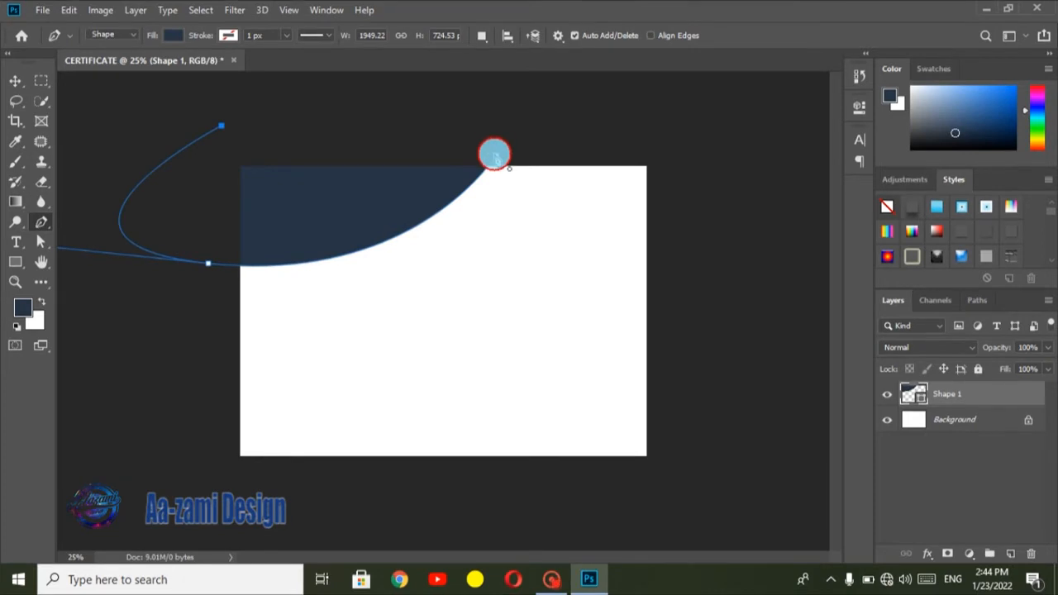
click(495, 154)
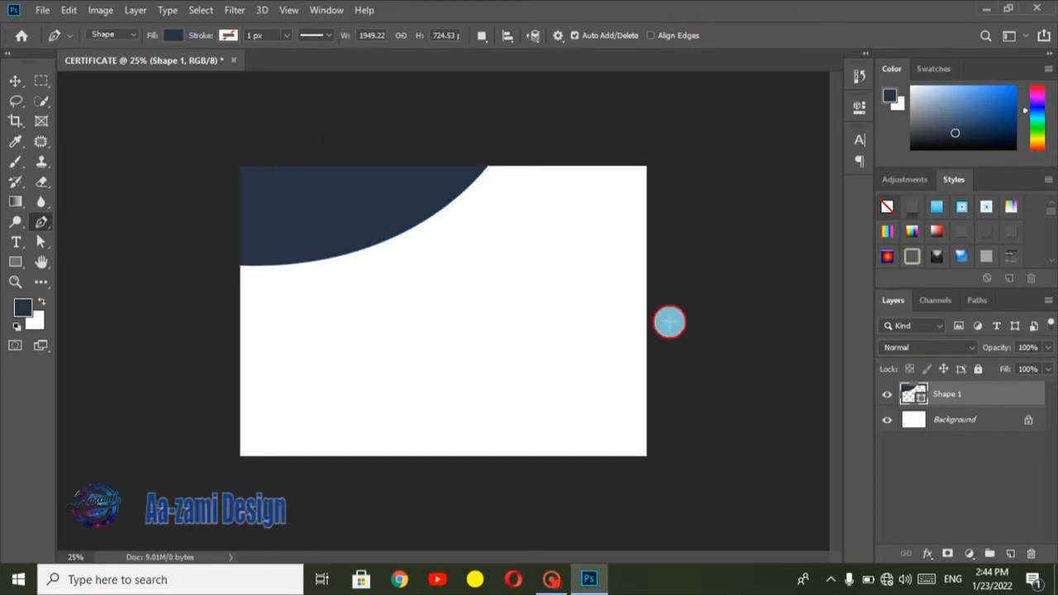
Step: Draw a second navy curved Pen shape, about 2146 × 1132 px, covering the canvas's lower-right corner
click(653, 248)
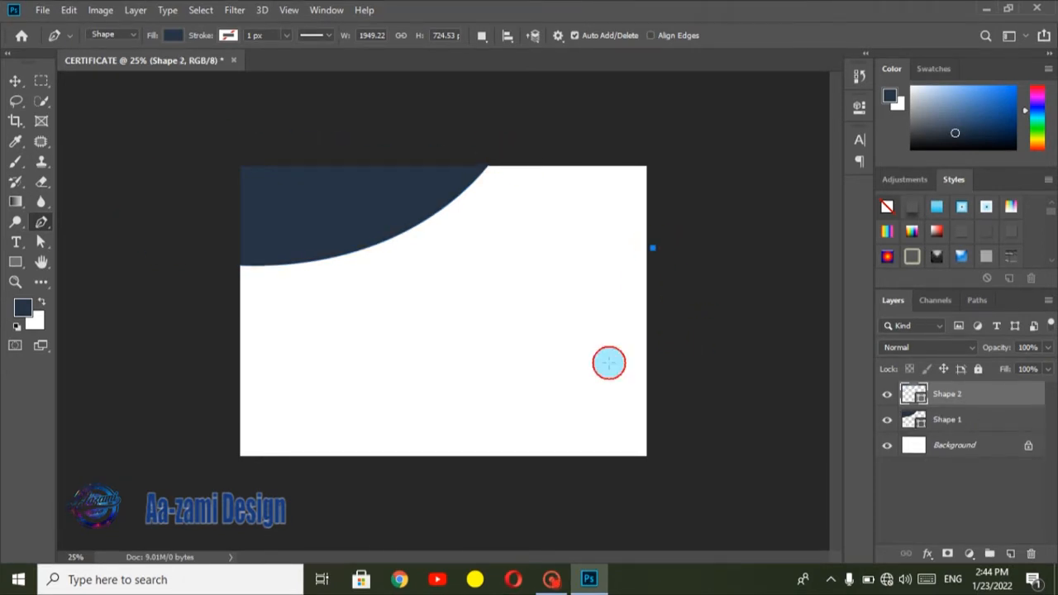
drag(335, 466, 111, 465)
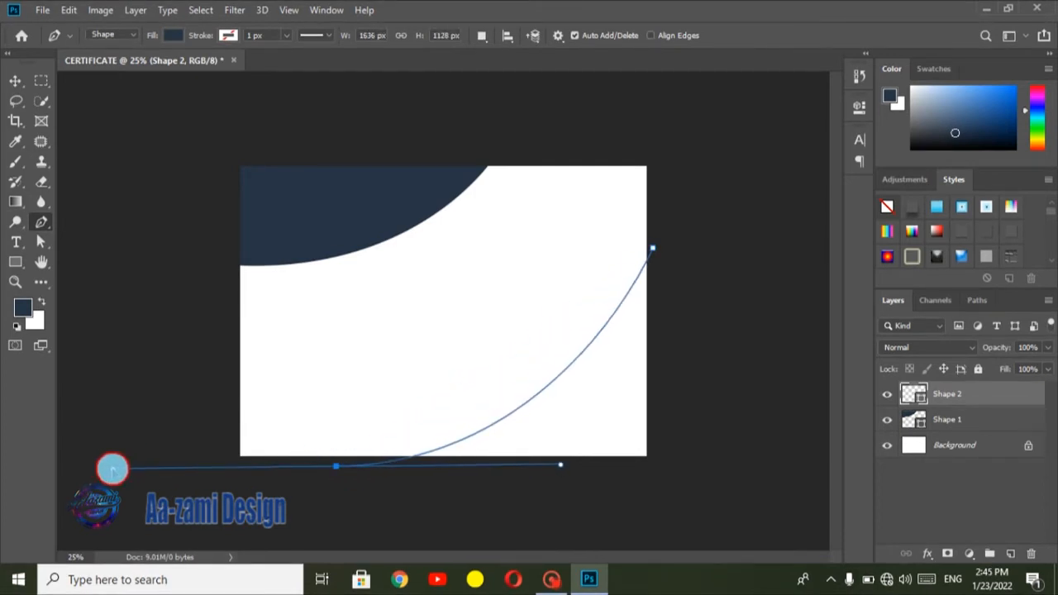
drag(563, 465, 701, 465)
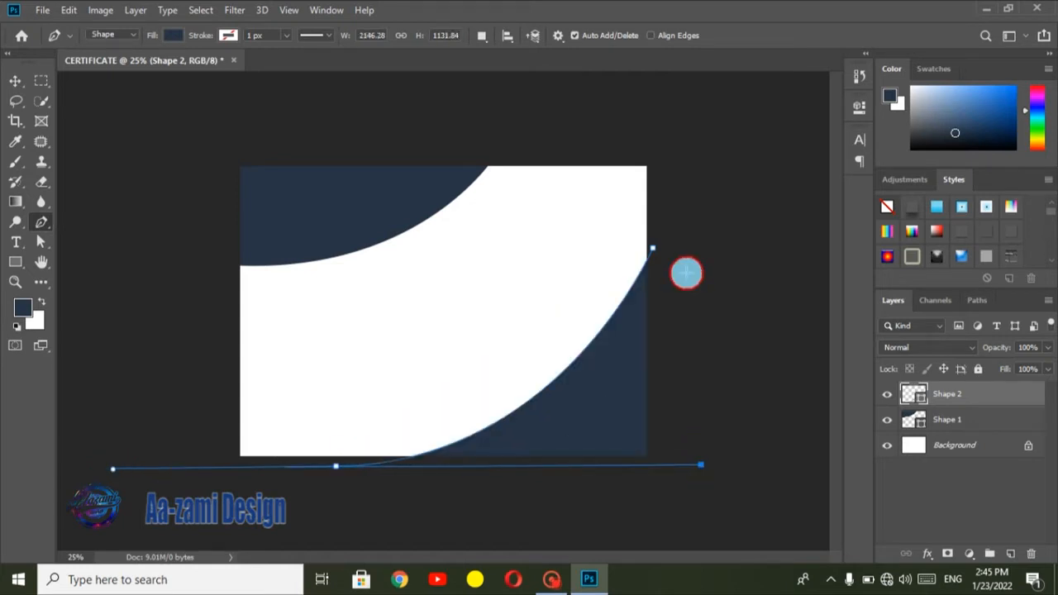
click(655, 247)
key(Return)
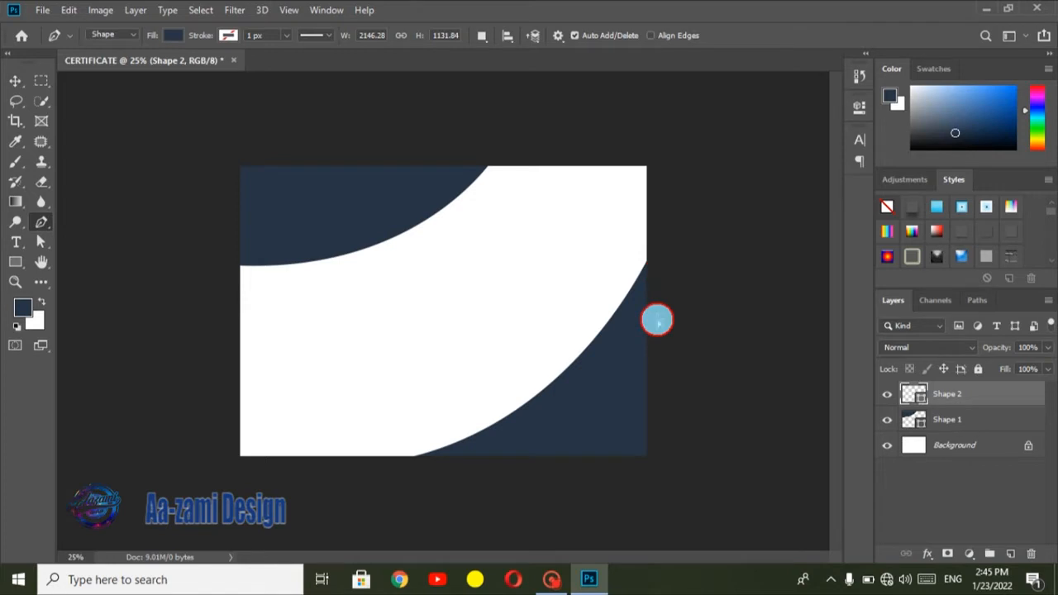
Step: Shift the lower-right navy shape slightly left and rotate it about 2.6° so it fills the corner
key(ctrl+t)
key(Left)
key(Left)
key(Left)
key(Left)
key(Left)
key(Left)
key(Left)
key(Left)
key(Left)
key(Left)
key(Left)
key(Left)
key(Left)
key(Left)
key(Left)
key(Left)
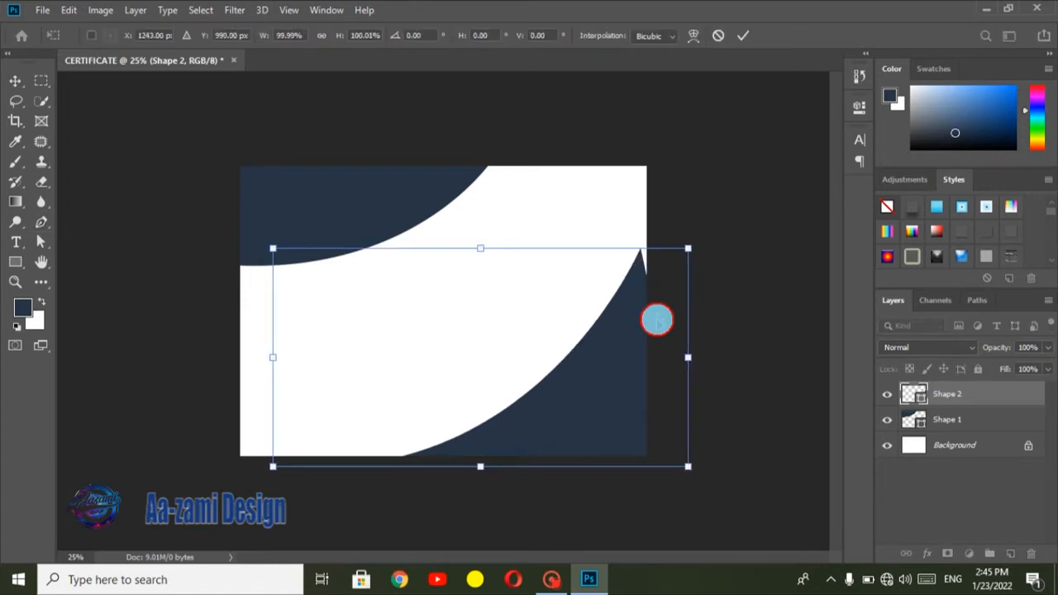
key(Right)
key(Right)
key(Right)
key(Right)
key(Right)
key(Right)
key(Right)
key(Right)
key(Right)
key(Right)
key(Right)
key(Right)
key(Right)
key(Right)
key(Right)
key(Right)
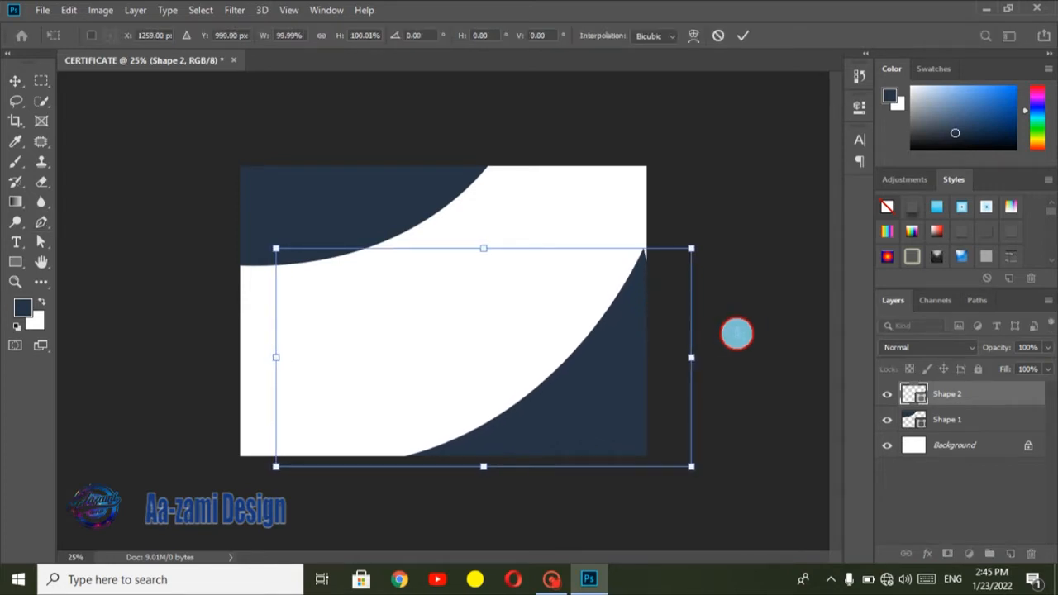
drag(735, 333, 735, 345)
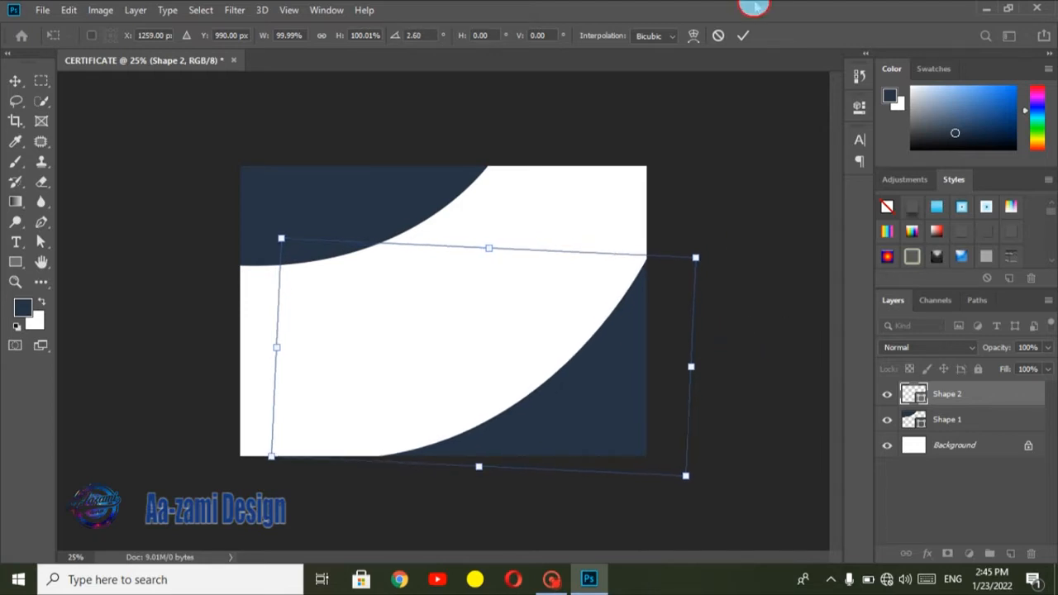
click(742, 35)
Step: Draw a thin crescent about 1020 × 436 px with the Pen tool inside the upper-left navy shape
key(p)
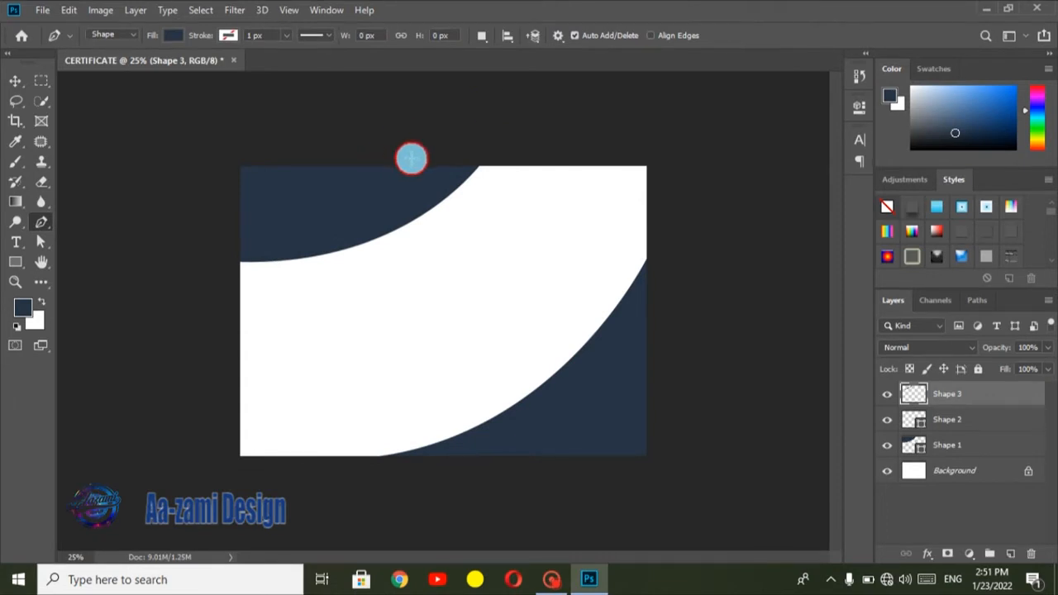
click(423, 159)
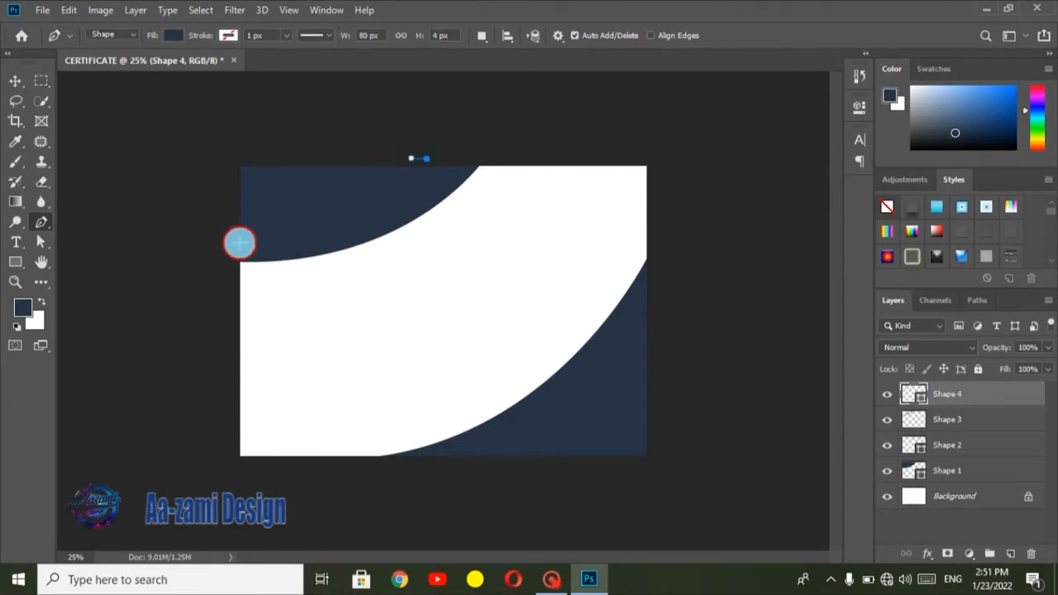
drag(229, 242, 68, 250)
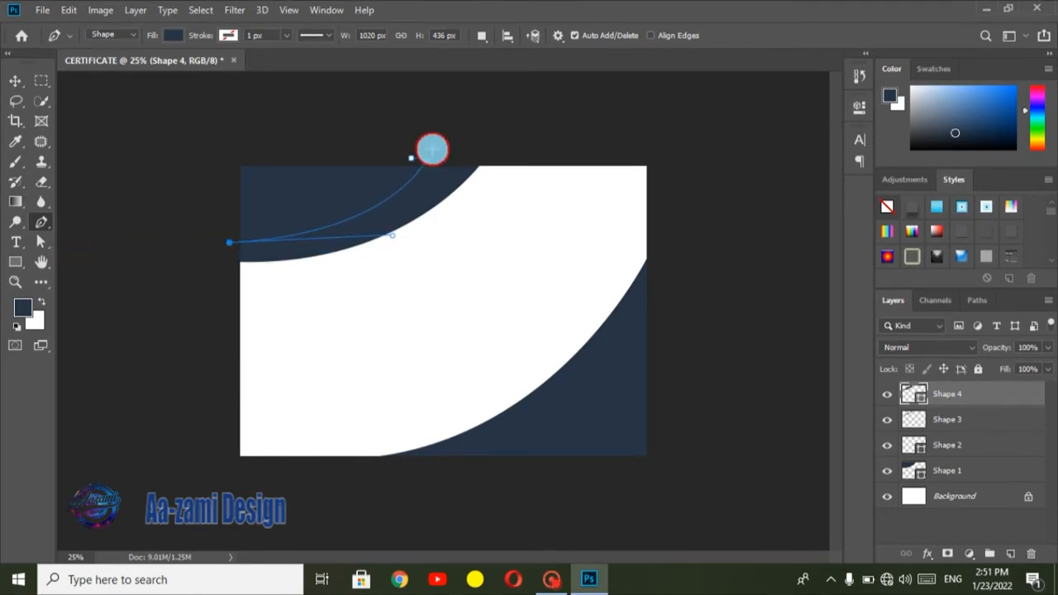
drag(412, 159, 463, 87)
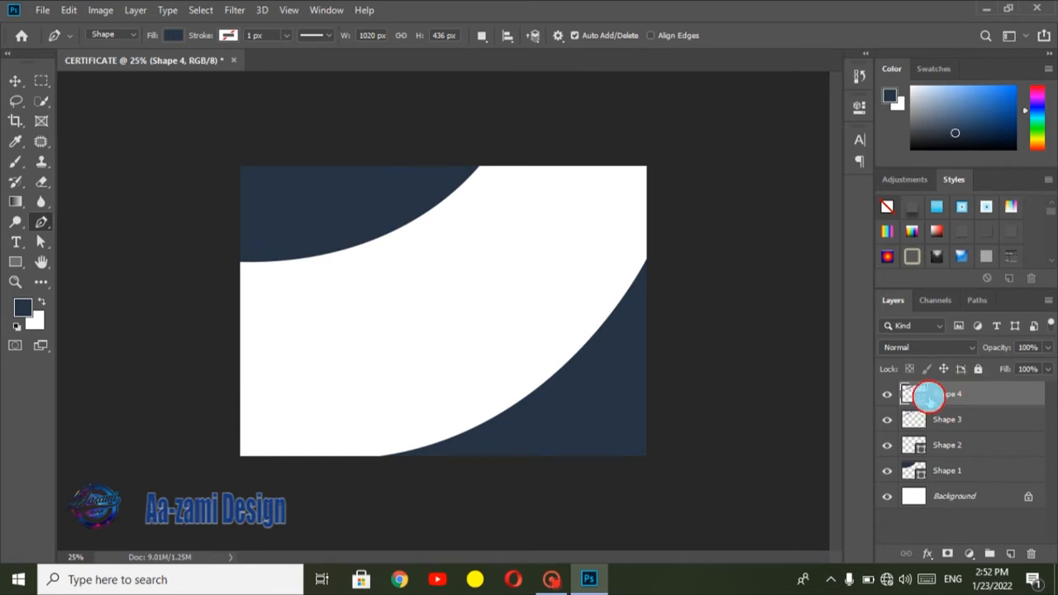
Step: Rasterize the Shape 4 crescent layer, load its outline as a selection and fill it with the gold linear gradient
right_click(941, 394)
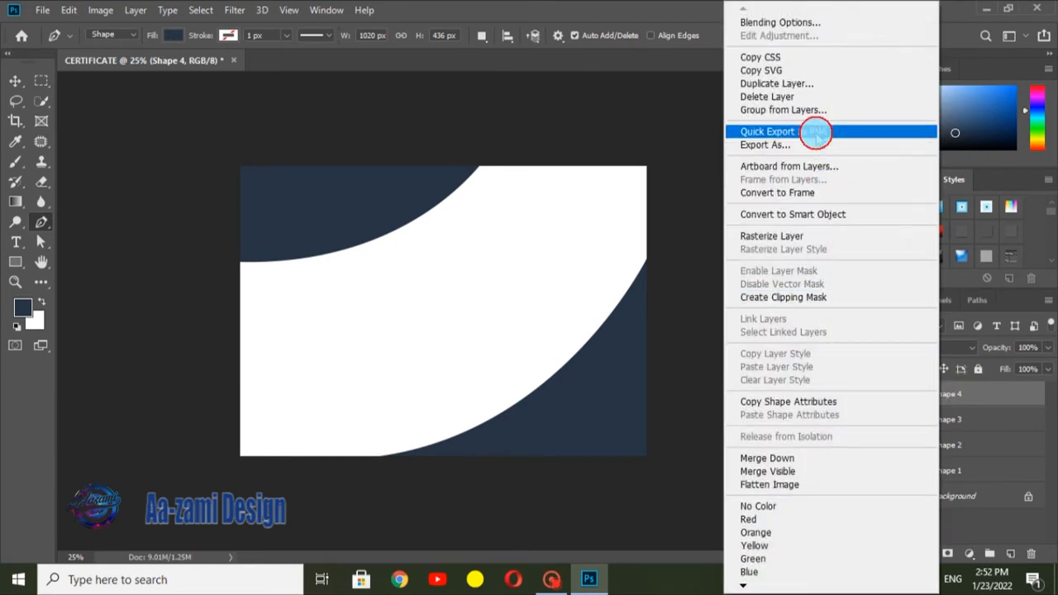
click(815, 235)
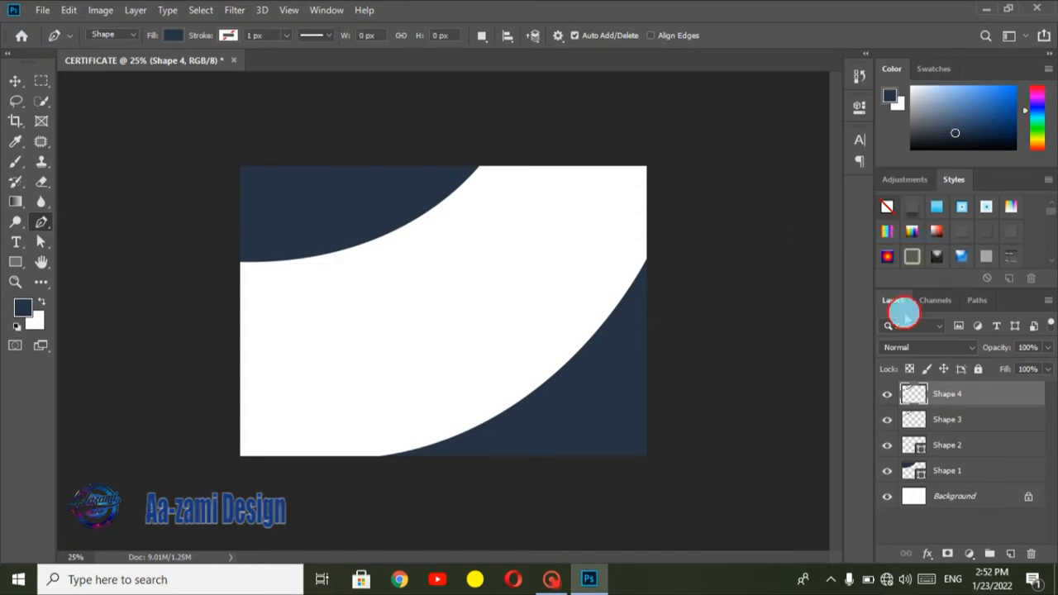
ctrl+click(922, 394)
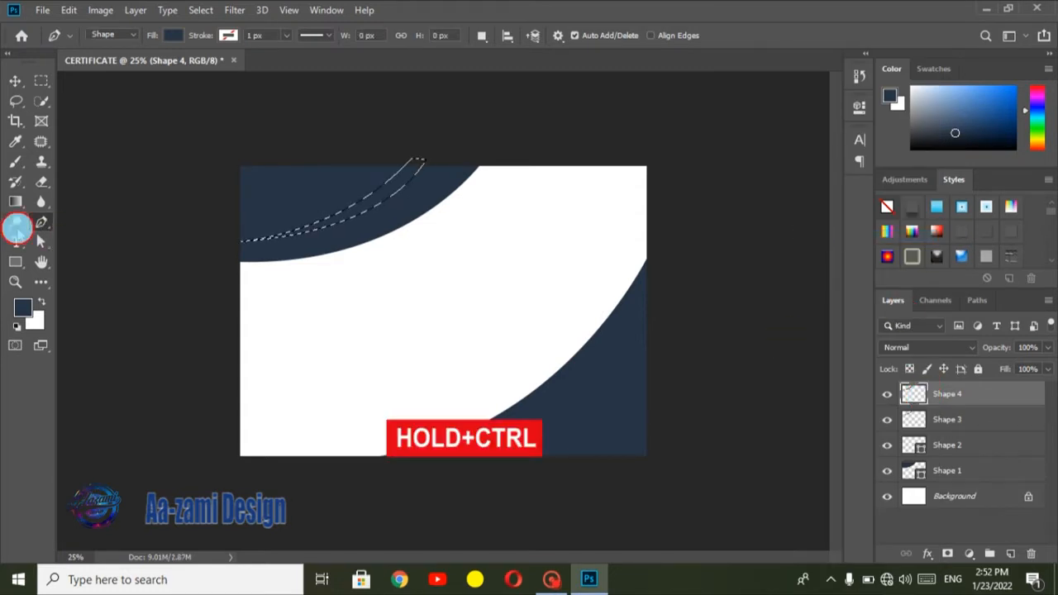
click(16, 201)
drag(333, 218, 363, 220)
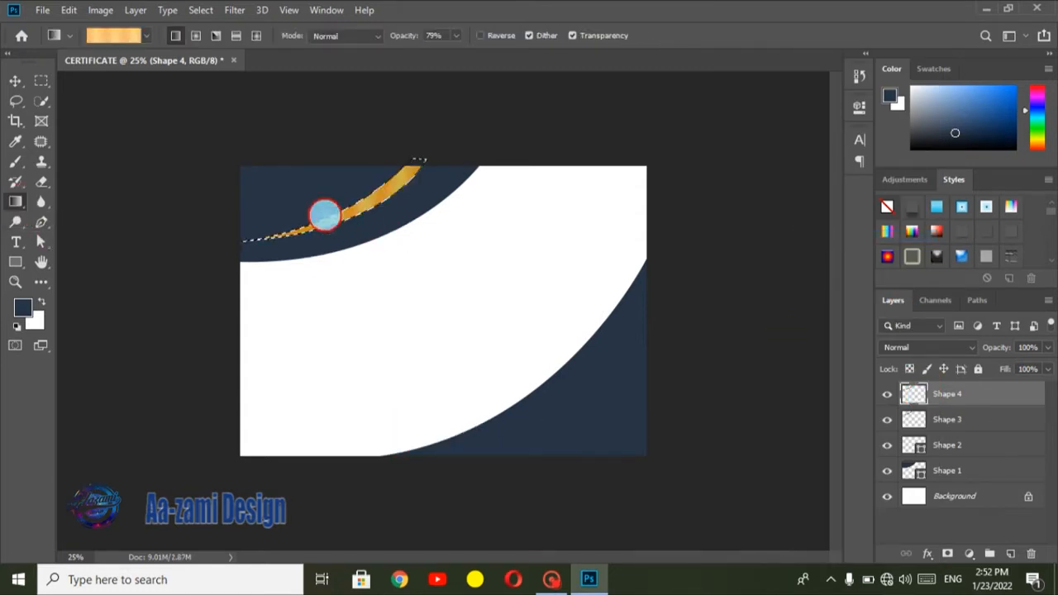
drag(300, 208, 397, 215)
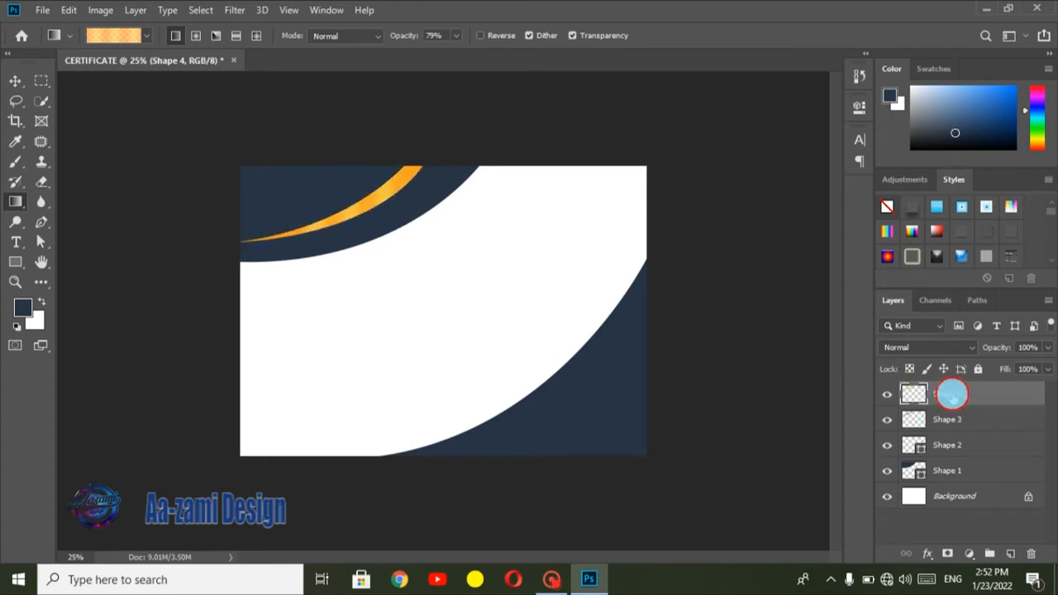
Step: Duplicate the gold crescent layer, keeping the default copy name
right_click(950, 393)
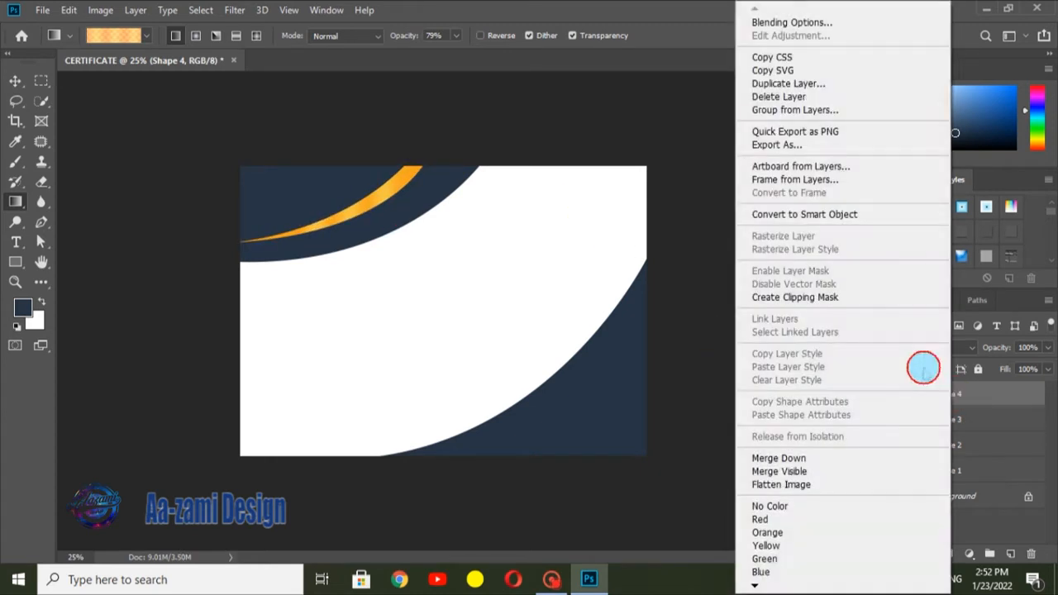
click(820, 83)
click(652, 147)
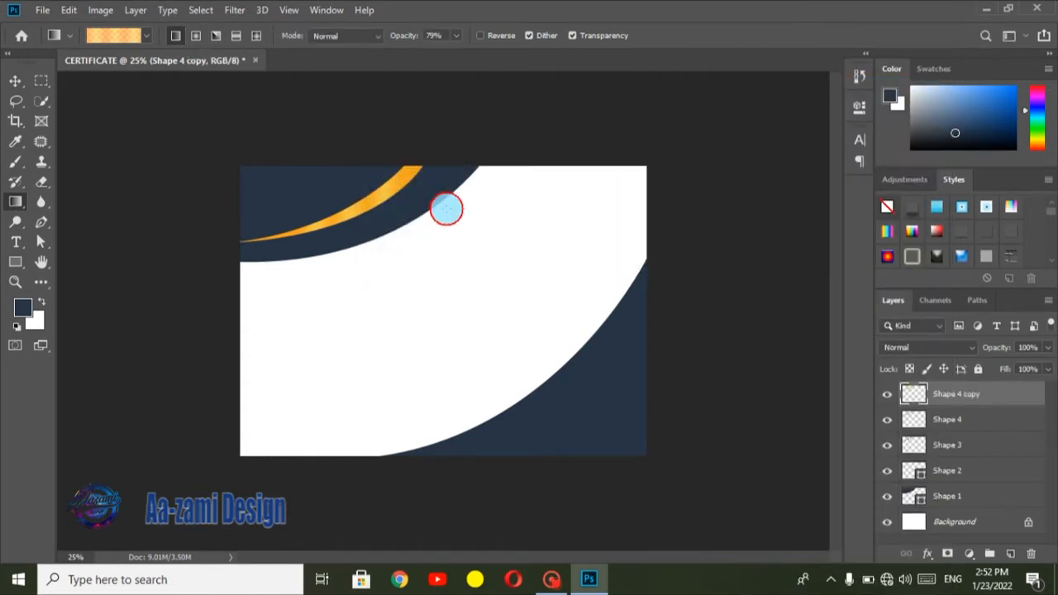
Step: Move the copied crescent below the original, enlarge it to about 134% and rotate it about -1.1° to follow the navy edge
key(ctrl+t)
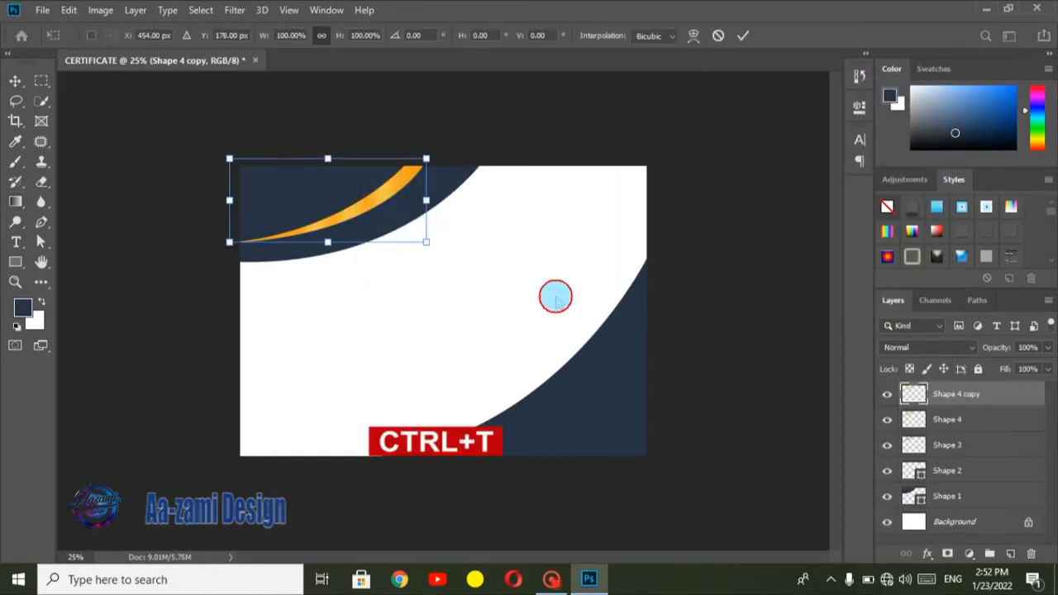
drag(342, 196, 352, 209)
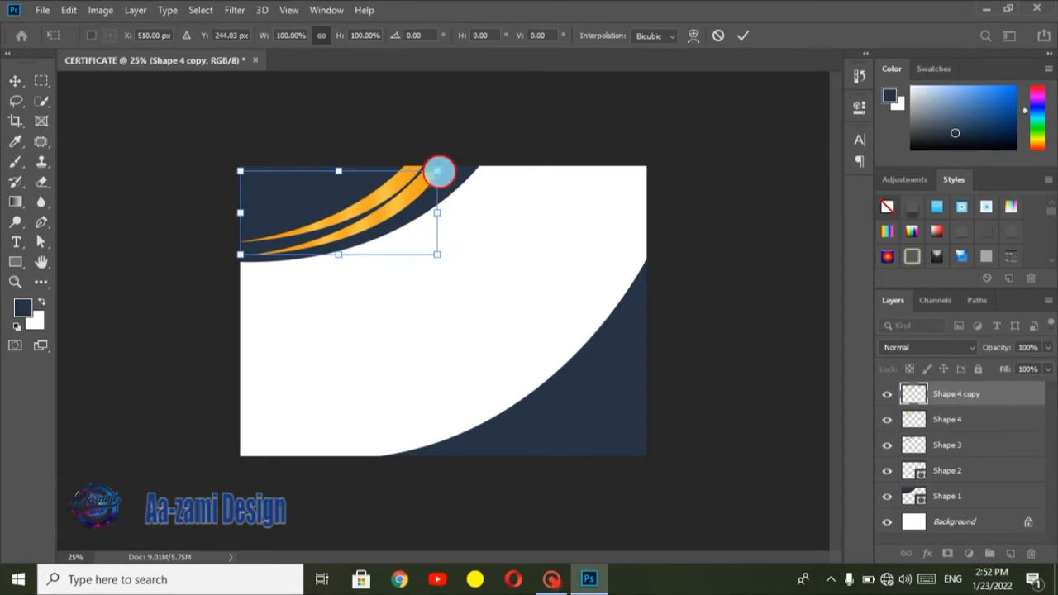
drag(438, 171, 502, 133)
drag(398, 201, 374, 209)
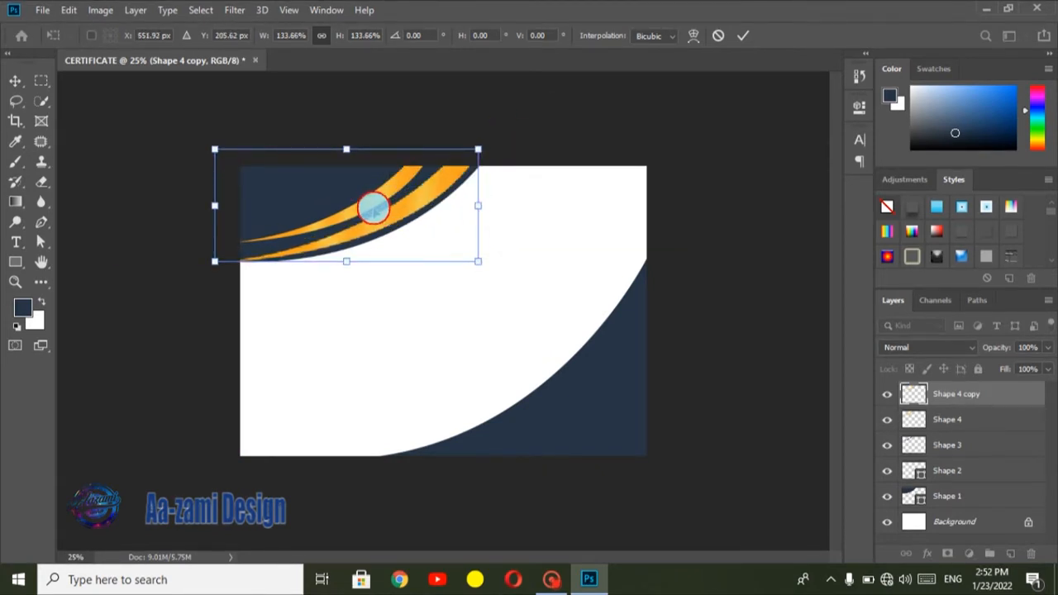
key(Up)
key(Up)
key(Up)
key(Up)
key(Up)
key(Up)
key(Up)
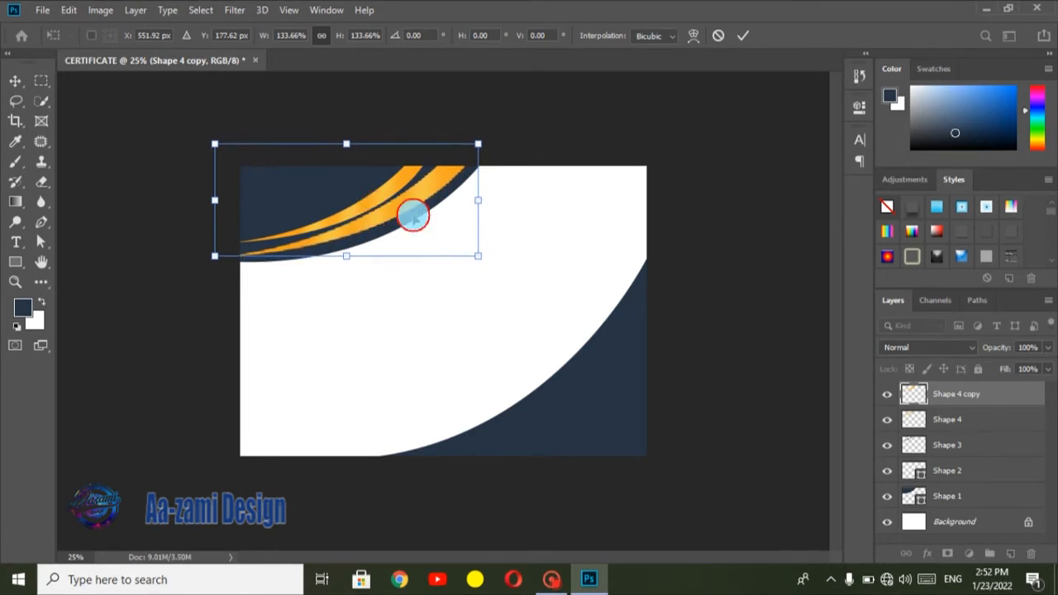
drag(501, 243, 505, 240)
click(743, 35)
key(g)
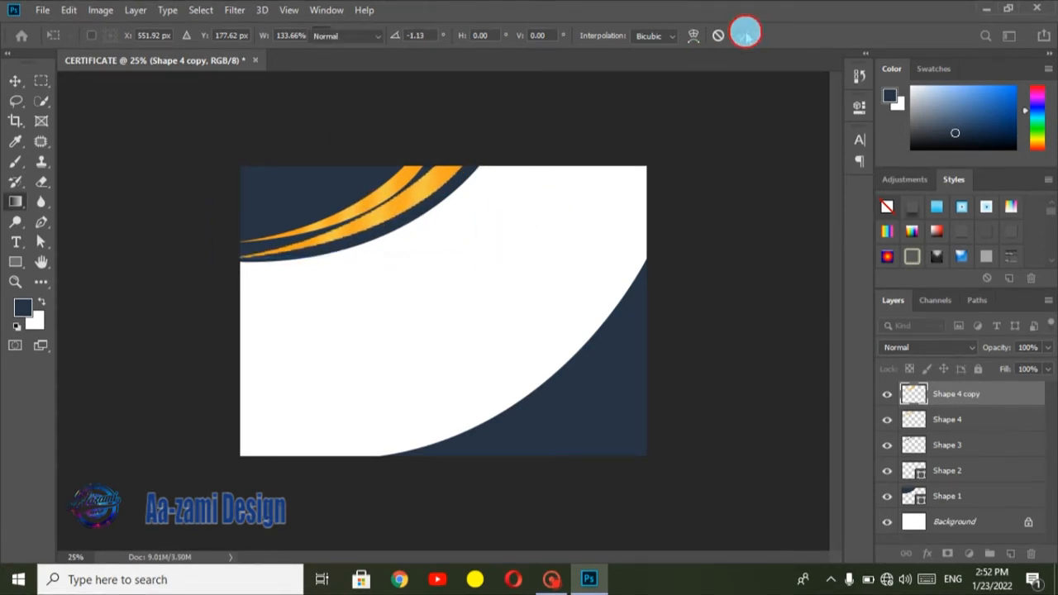
Step: Move the original gold crescent up and left toward the canvas corner to widen the gap between the two stripes
click(15, 80)
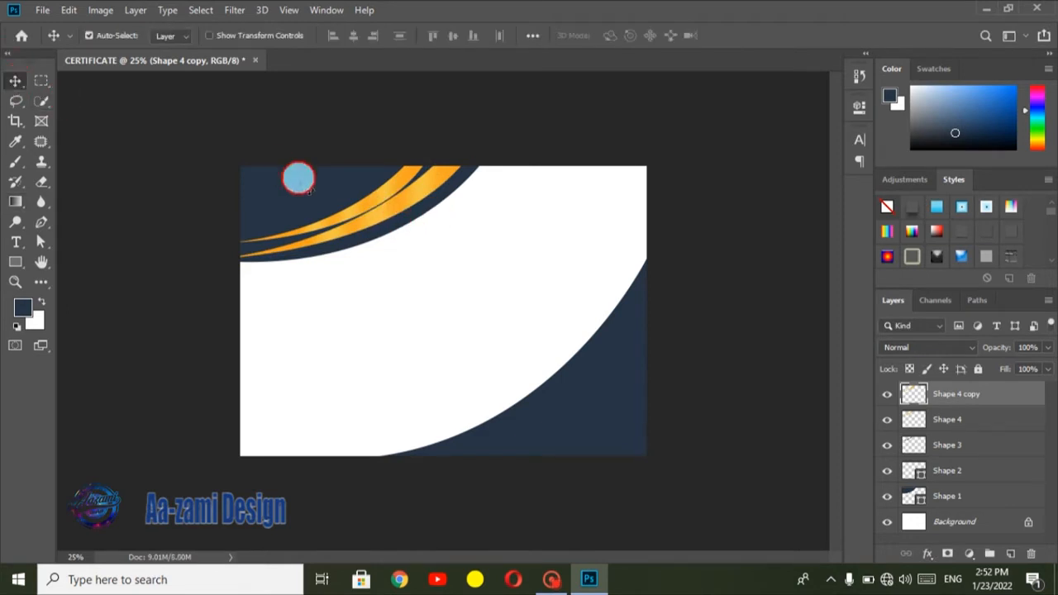
drag(372, 203, 346, 192)
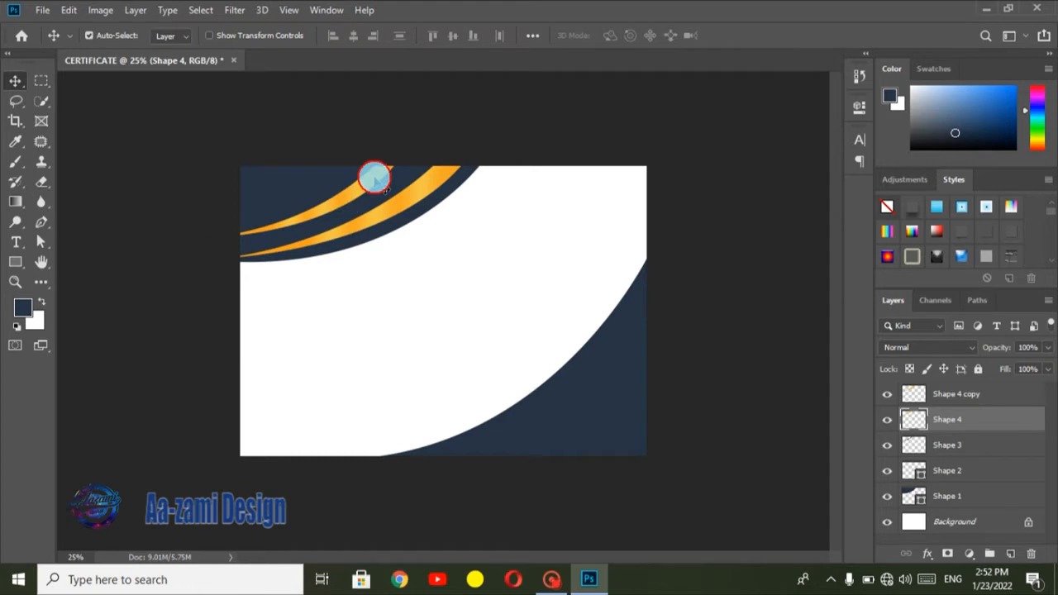
key(ctrl+t)
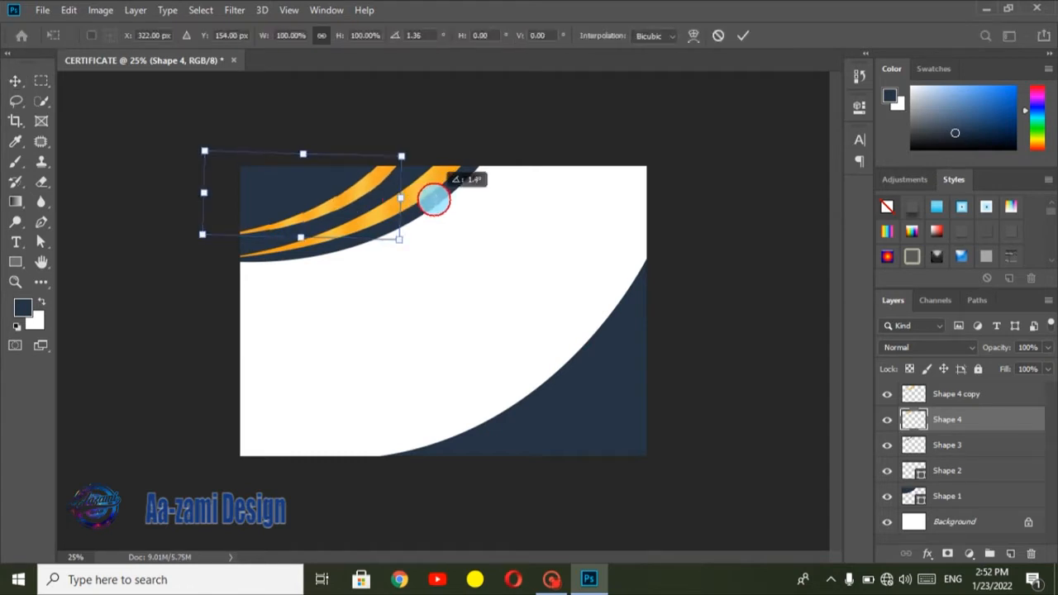
drag(342, 179, 355, 181)
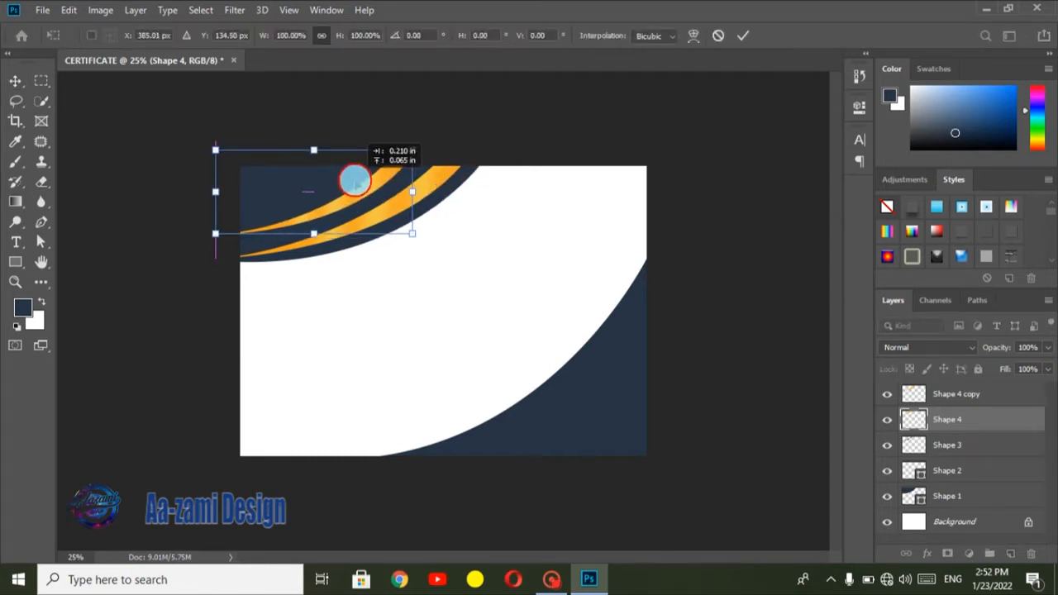
click(743, 36)
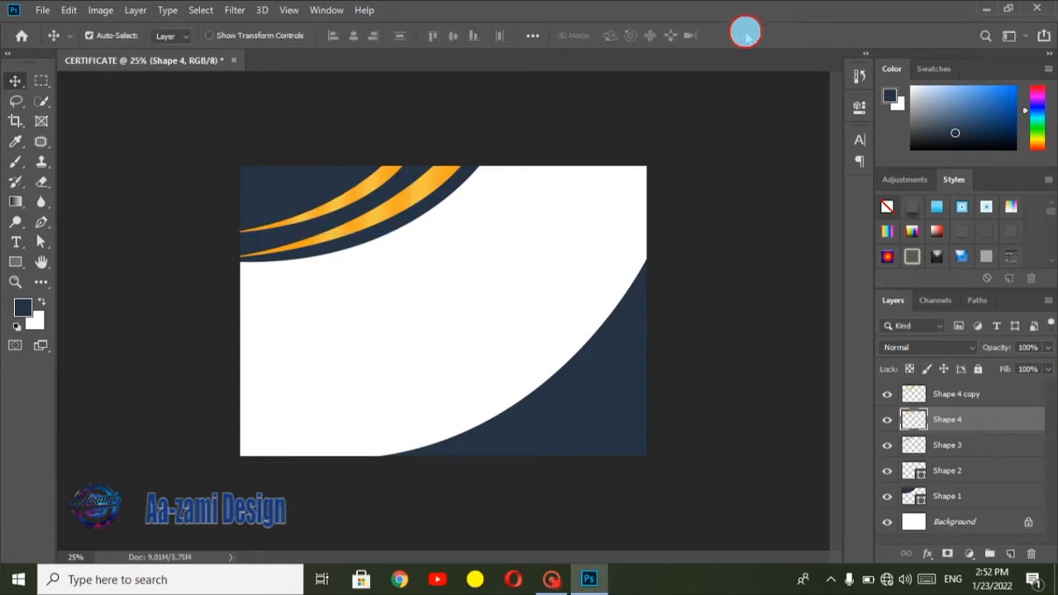
Step: Draw a thin curved crescent about 1072 × 908 px with the Pen tool across the lower-right navy corner, overshooting the canvas edges
click(40, 228)
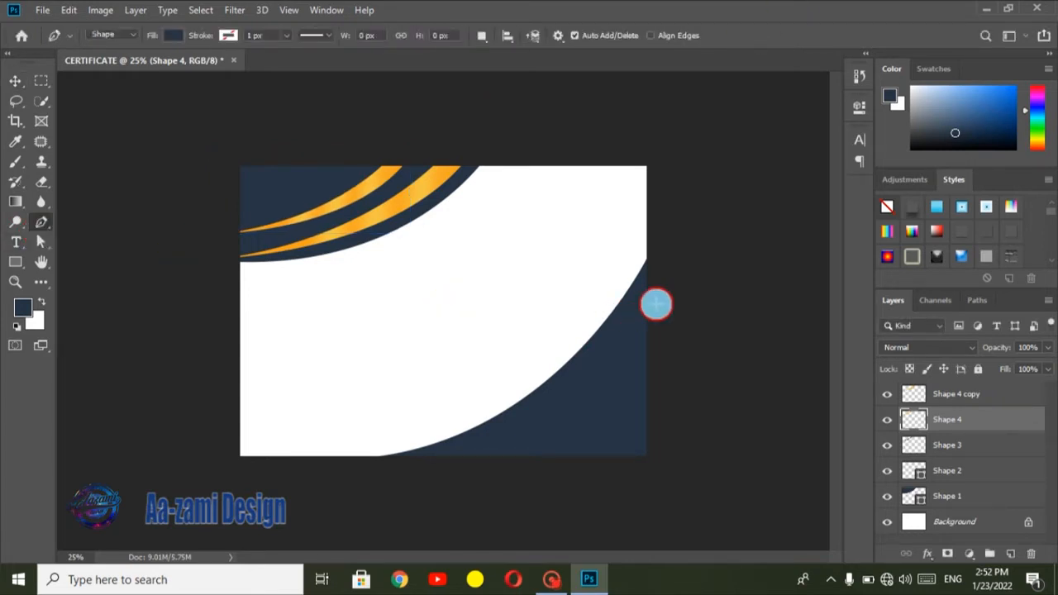
click(656, 294)
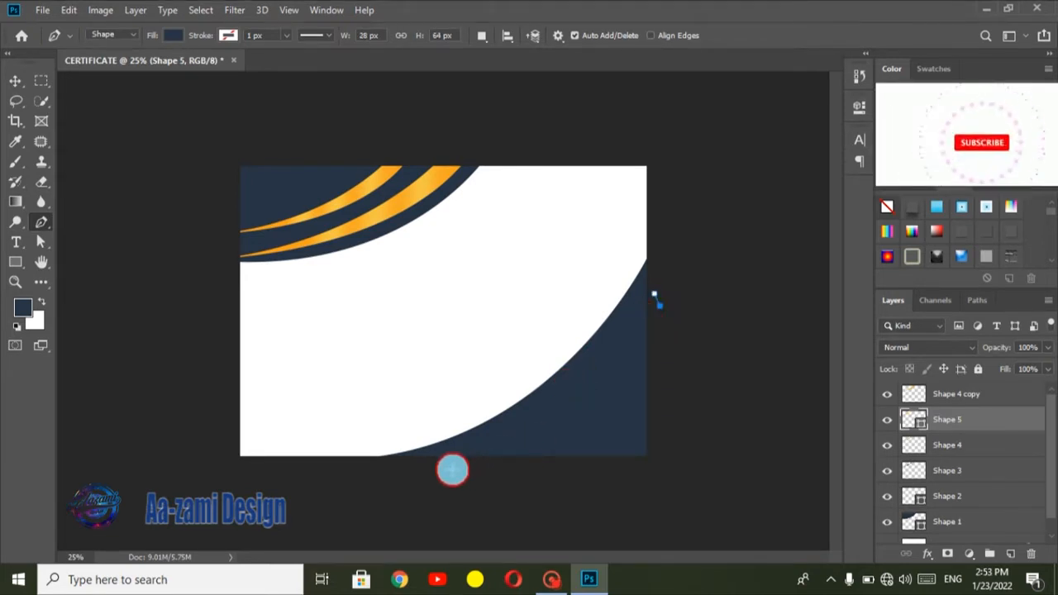
drag(454, 468, 302, 470)
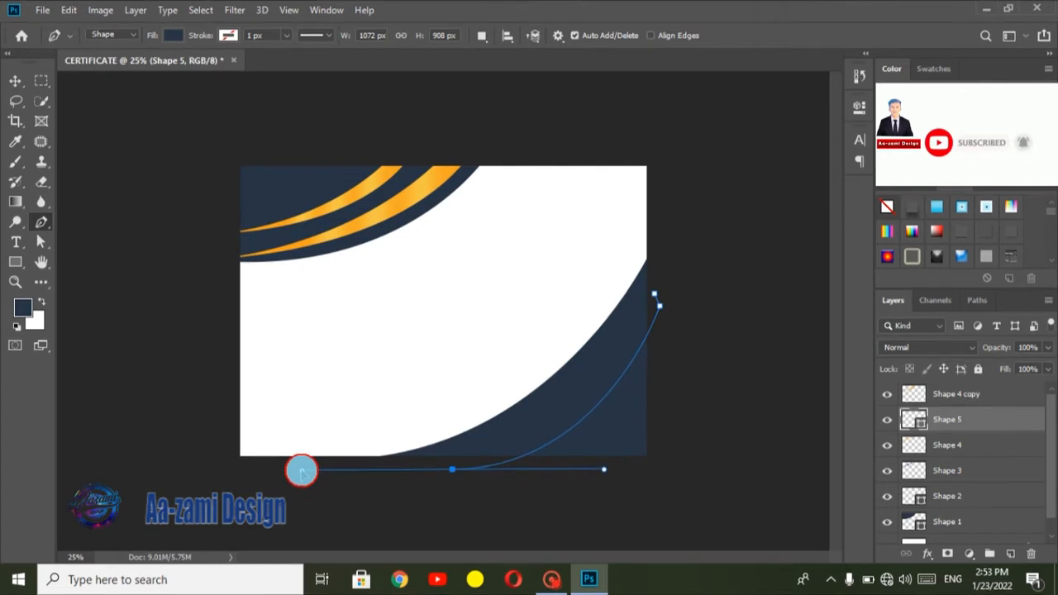
alt+click(448, 475)
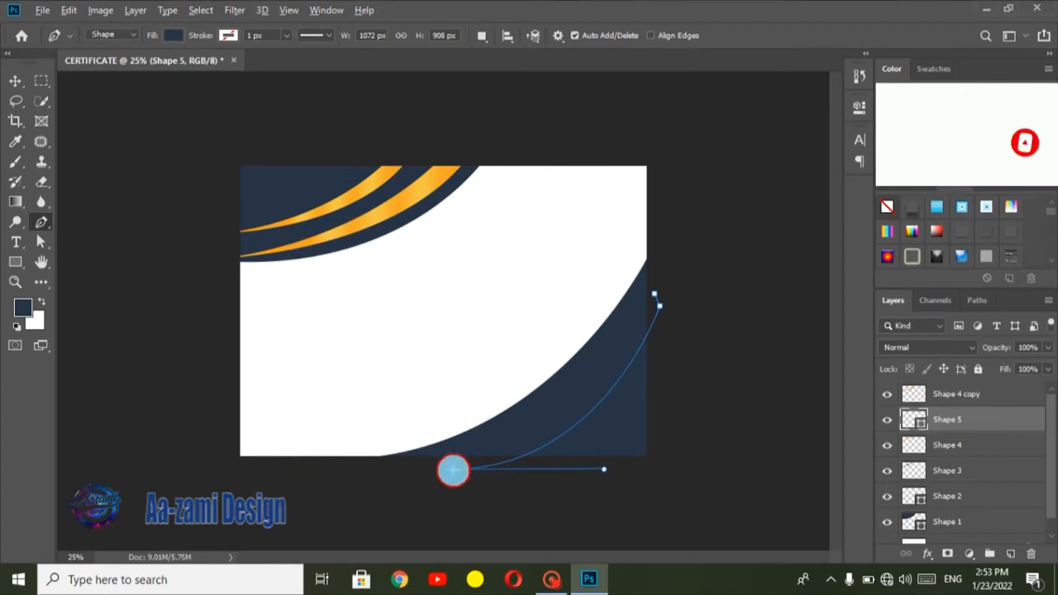
drag(654, 295, 733, 121)
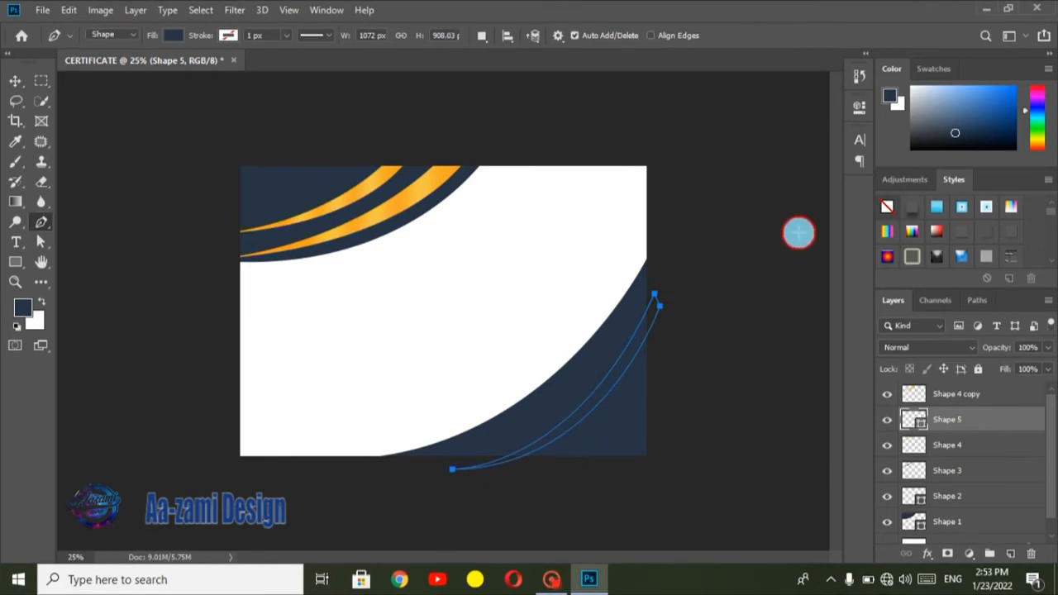
Step: Bring the Shape 5 crescent layer to the top of the stack, rasterize it and fill its outline selection with the gold linear gradient
drag(940, 411, 945, 387)
right_click(947, 391)
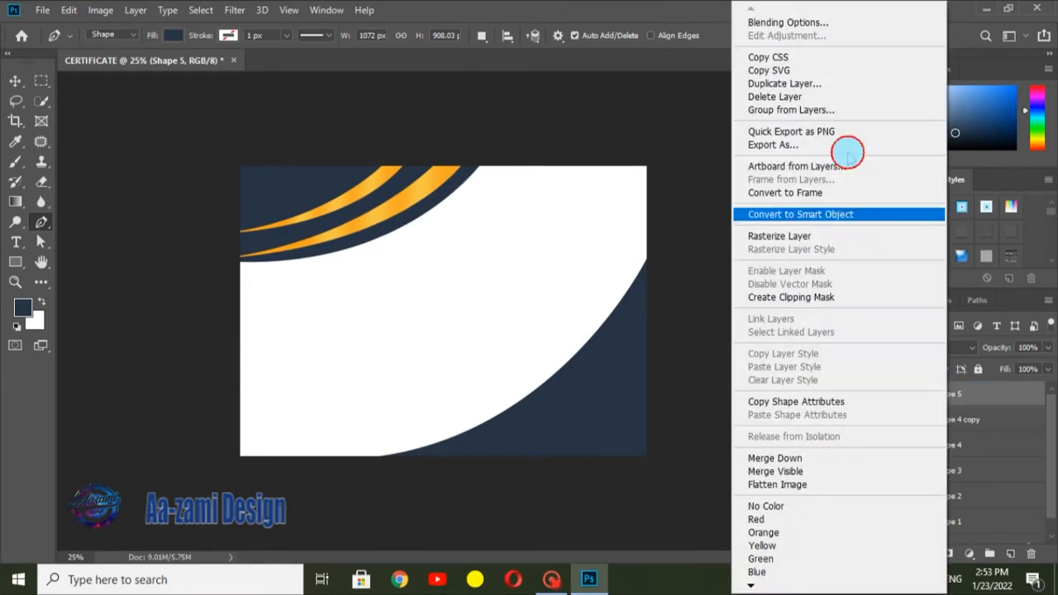
click(809, 238)
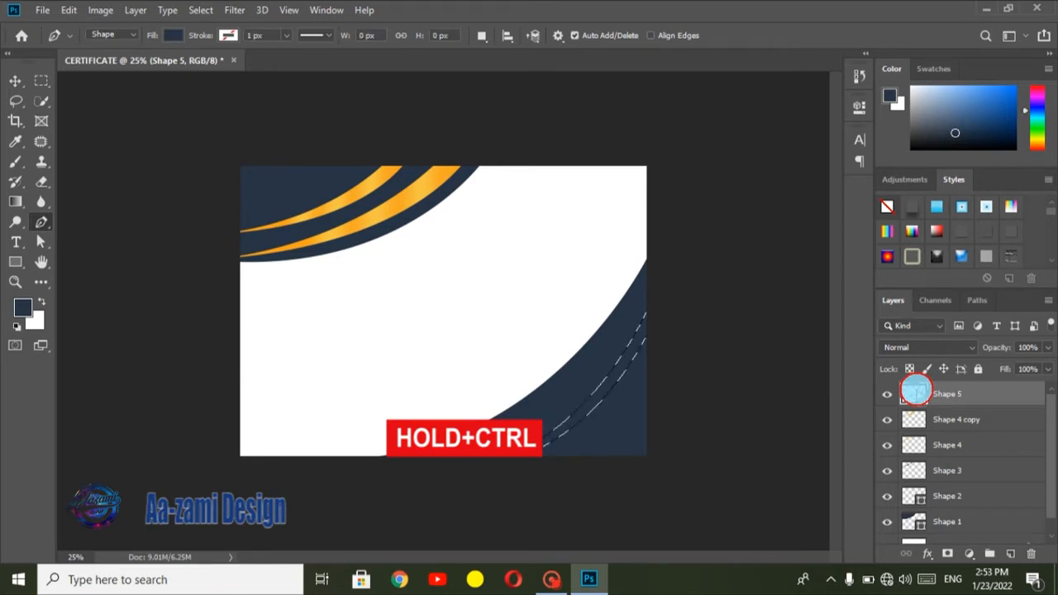
click(14, 201)
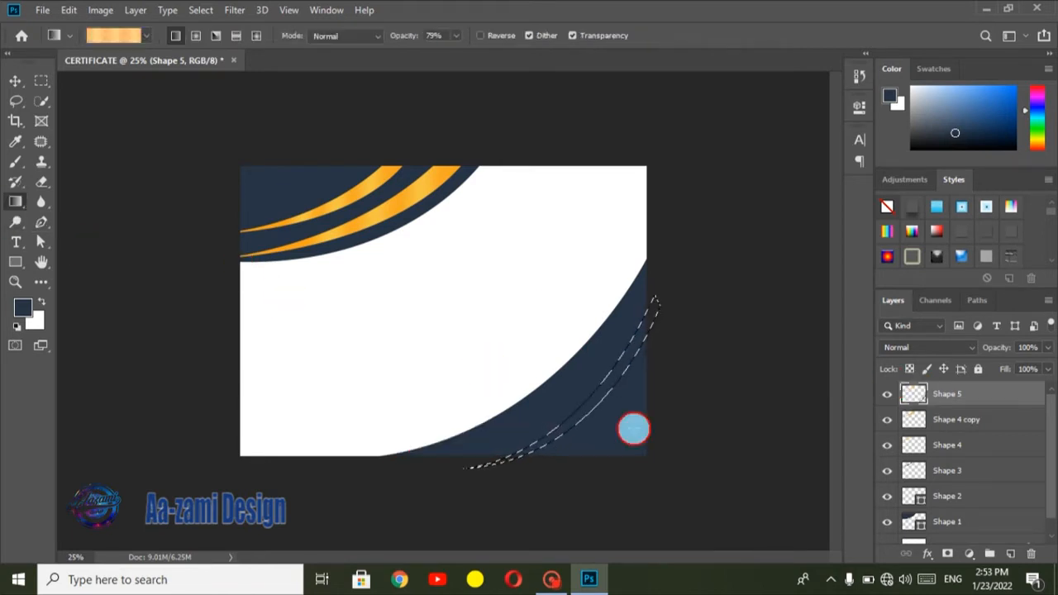
drag(583, 380, 661, 420)
drag(581, 394, 721, 421)
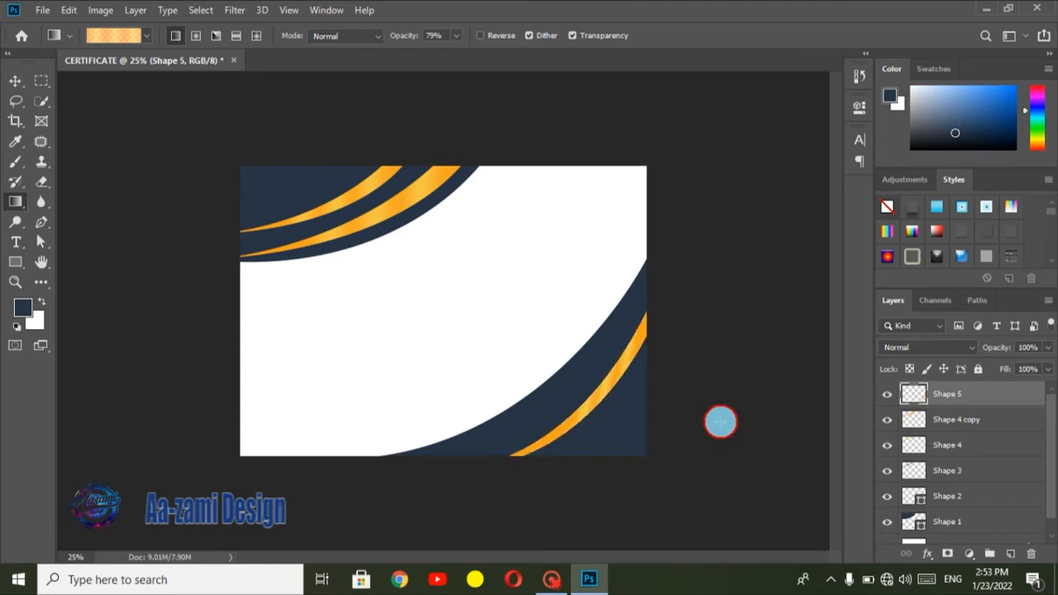
Step: Move the Shape 5 gold crescent up and left toward the navy edge and rotate it about 2.7° to follow the curve
key(ctrl+t)
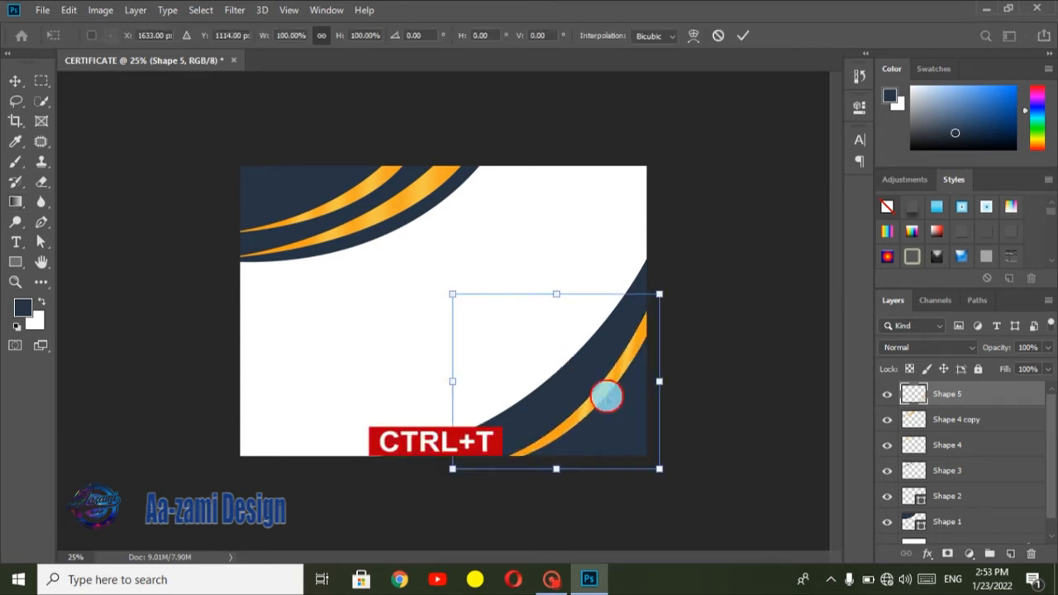
drag(607, 385, 601, 390)
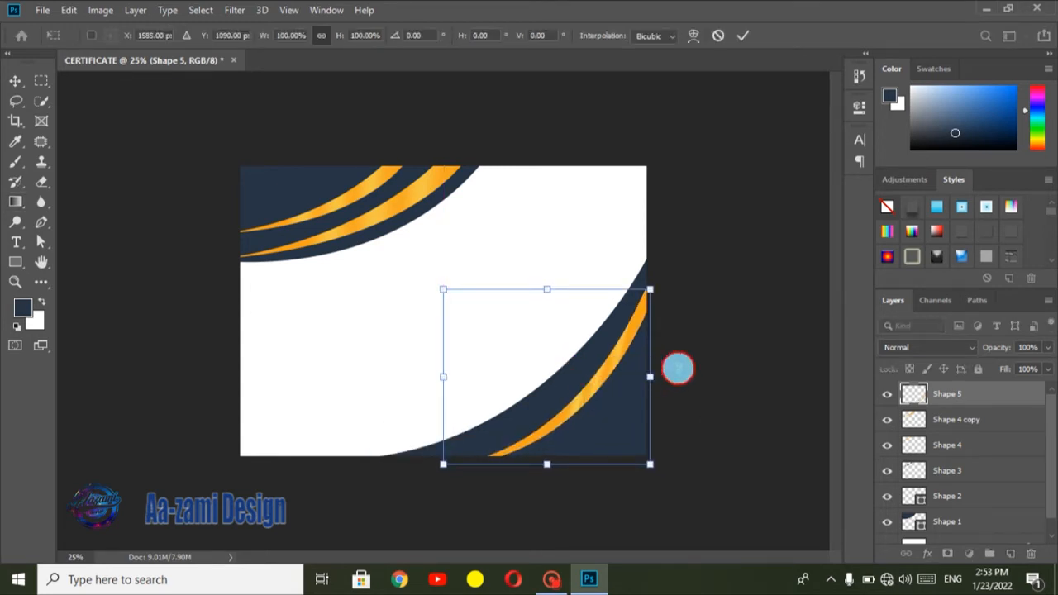
drag(678, 368, 678, 371)
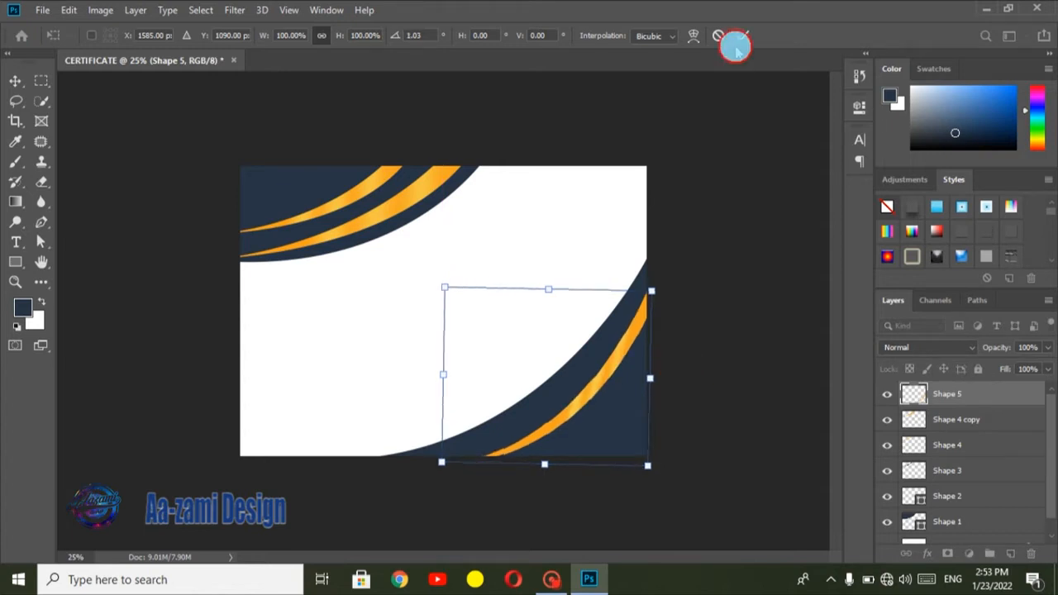
drag(687, 329, 686, 333)
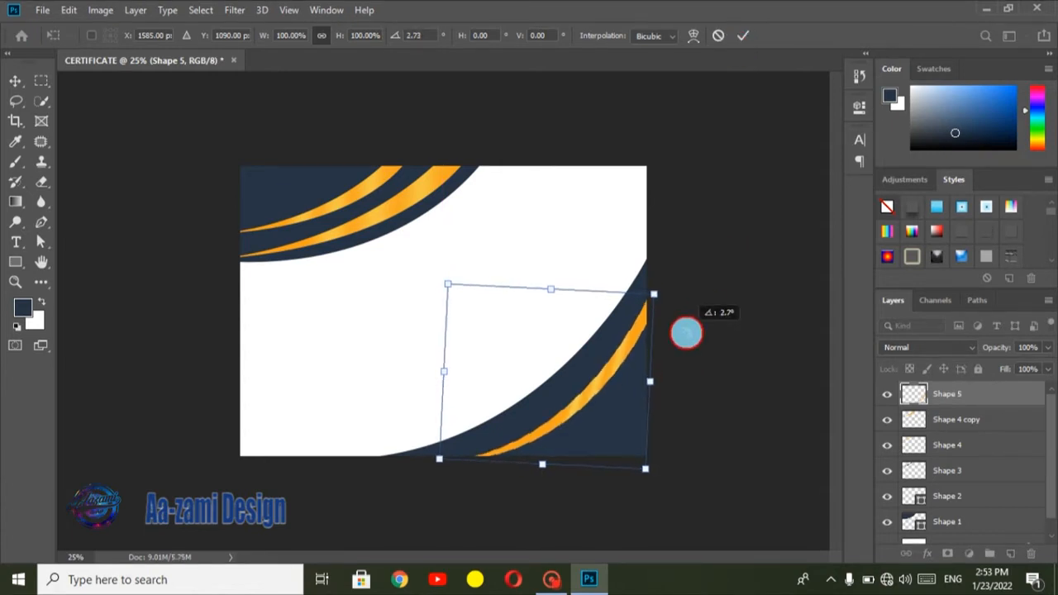
click(743, 35)
key(g)
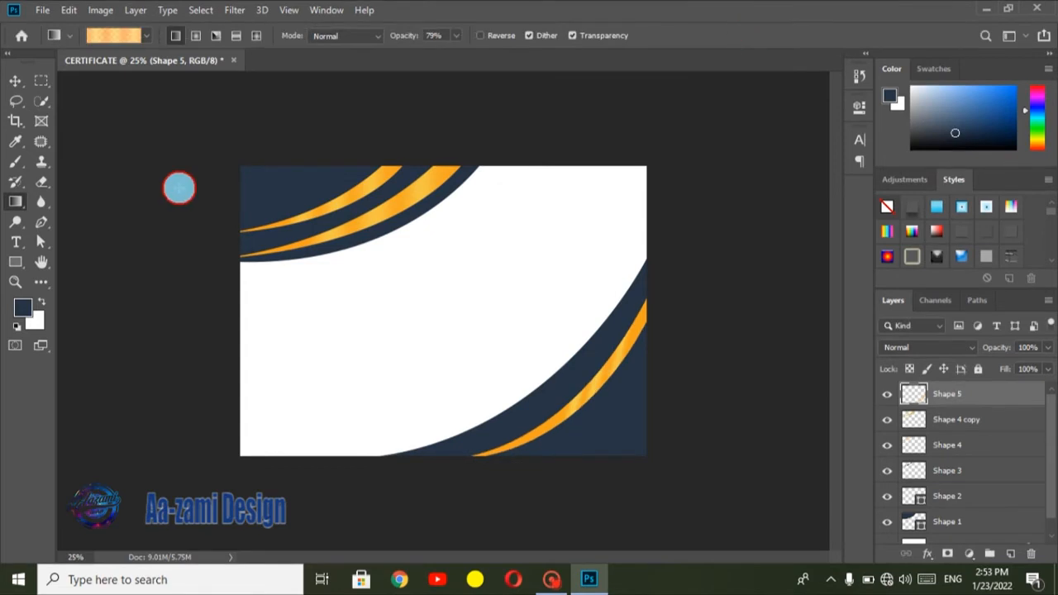
Step: Draw a smaller, thinner crescent about 520 × 592 px with the Pen tool between the lower-right gold stripe and the canvas corner
click(45, 228)
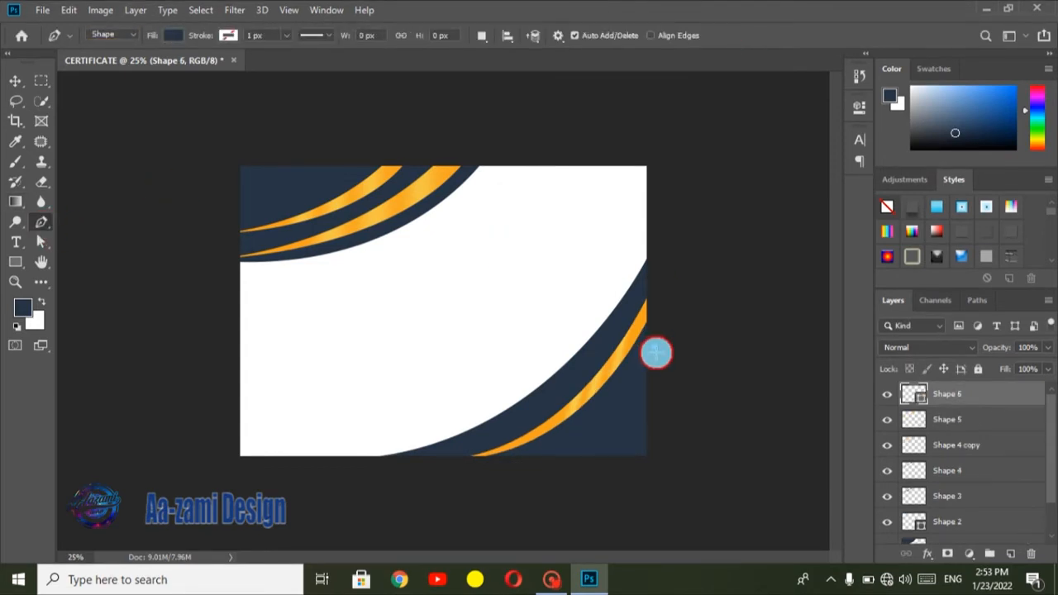
click(654, 351)
drag(553, 460, 484, 487)
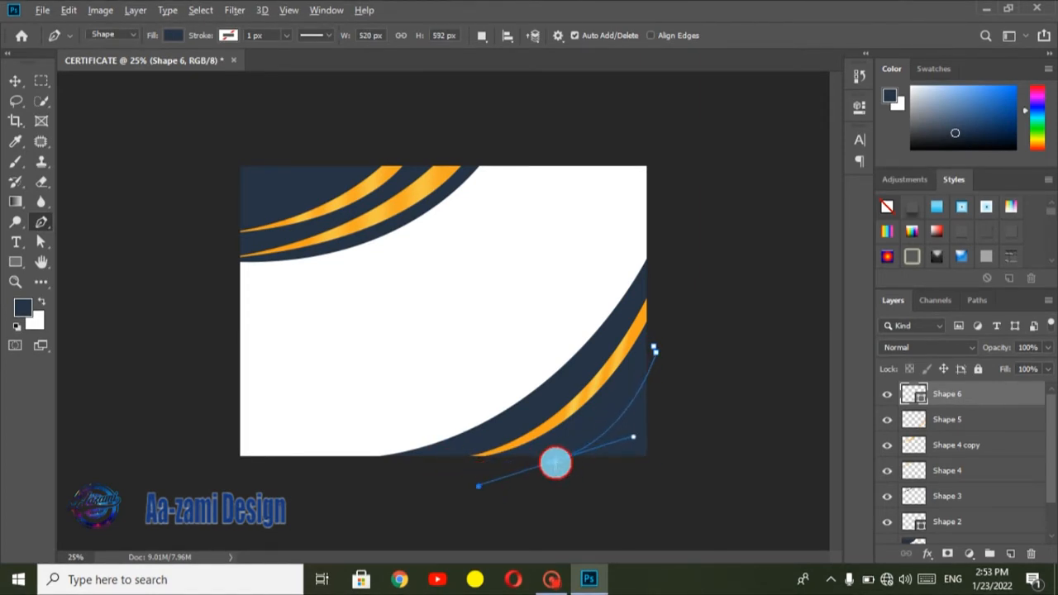
click(556, 462)
drag(654, 348, 672, 275)
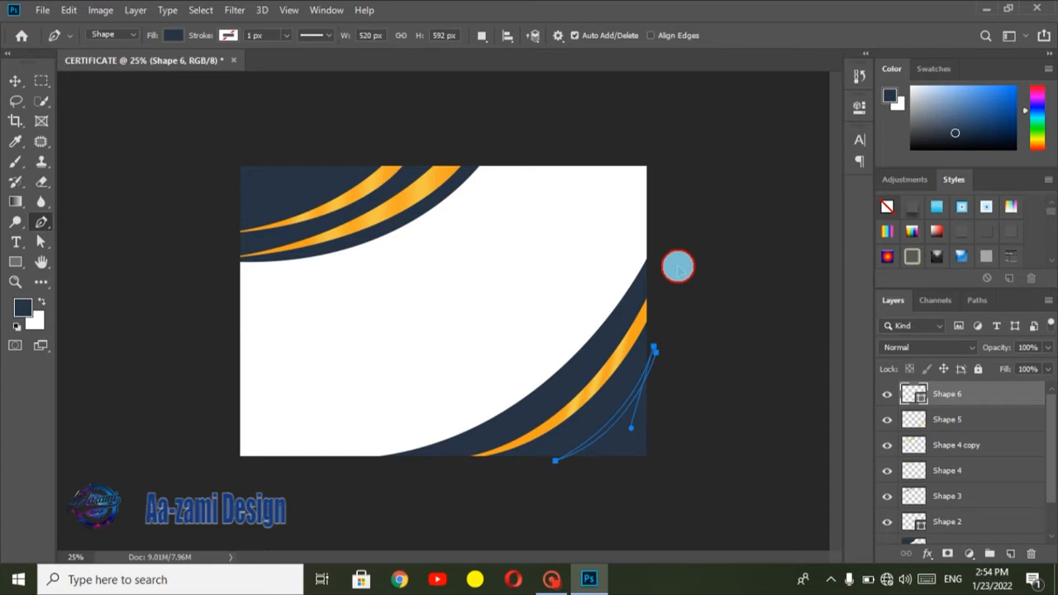
drag(678, 265, 669, 352)
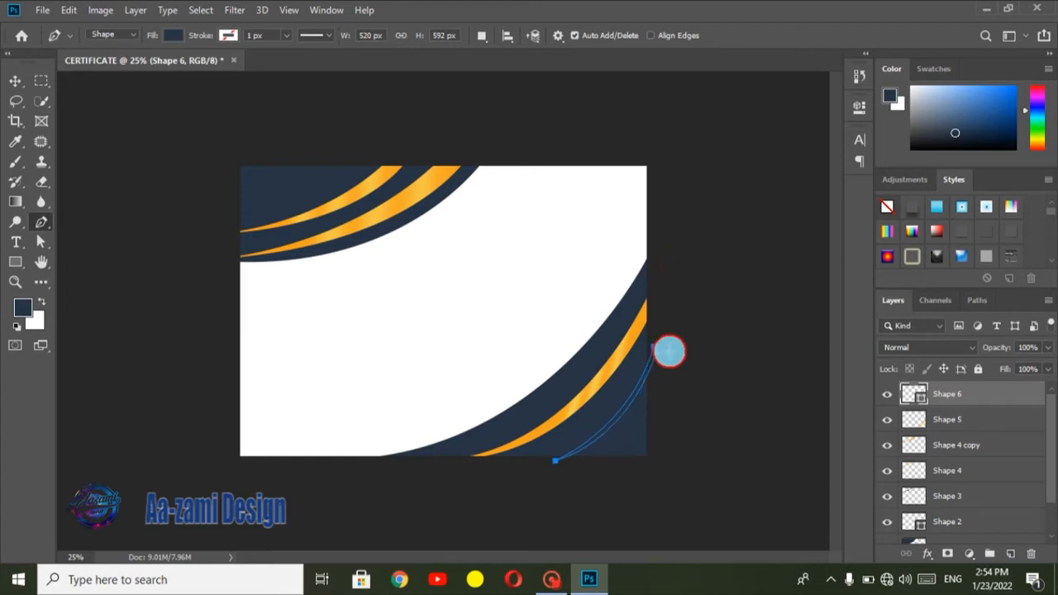
Step: Rasterize the Shape 6 crescent layer, load its outline as a selection and fill it with the gold linear gradient
right_click(982, 397)
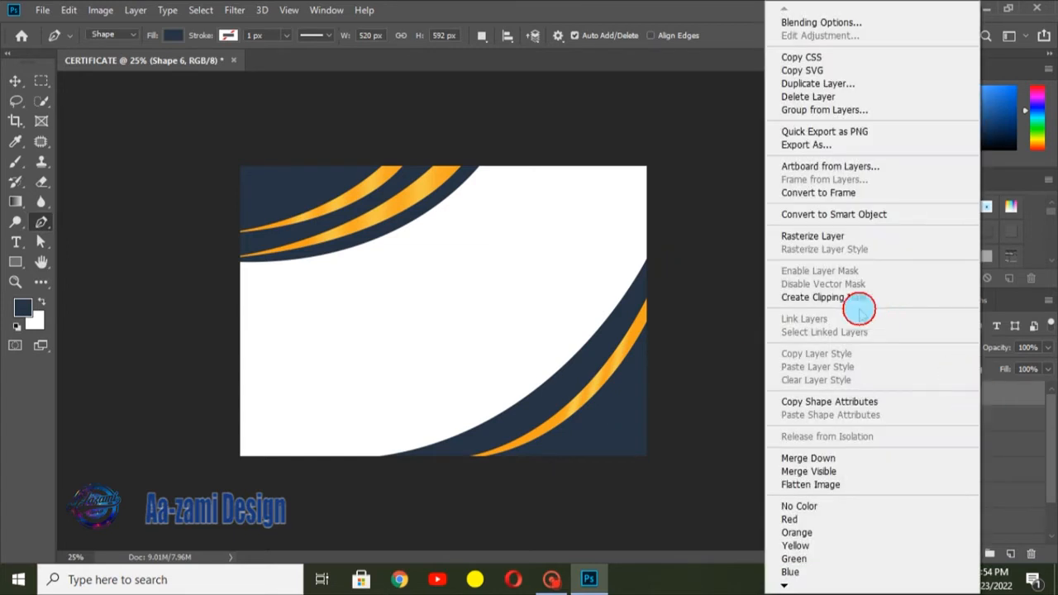
click(814, 240)
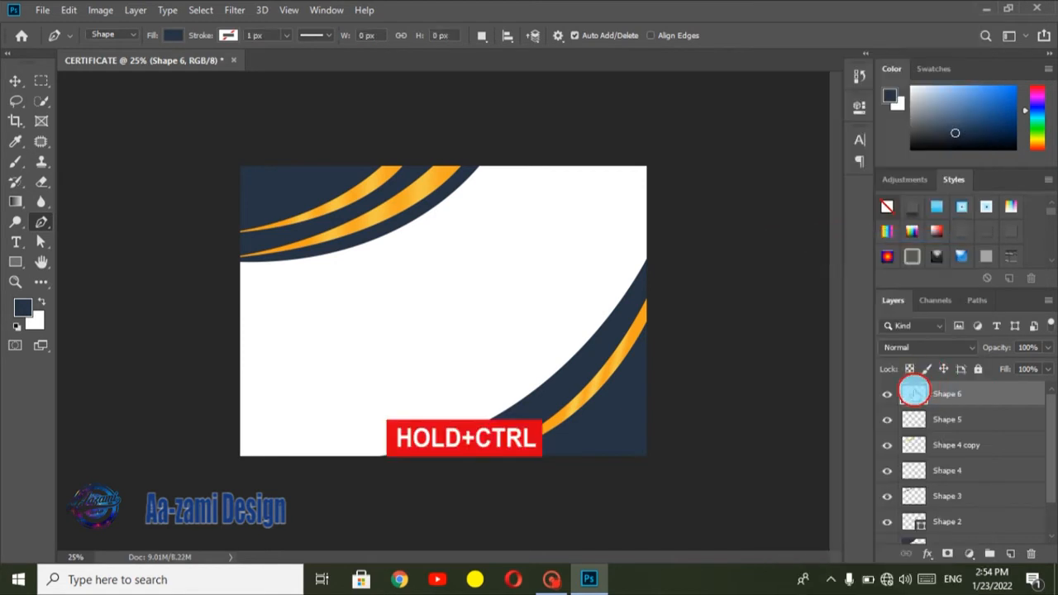
ctrl+click(912, 393)
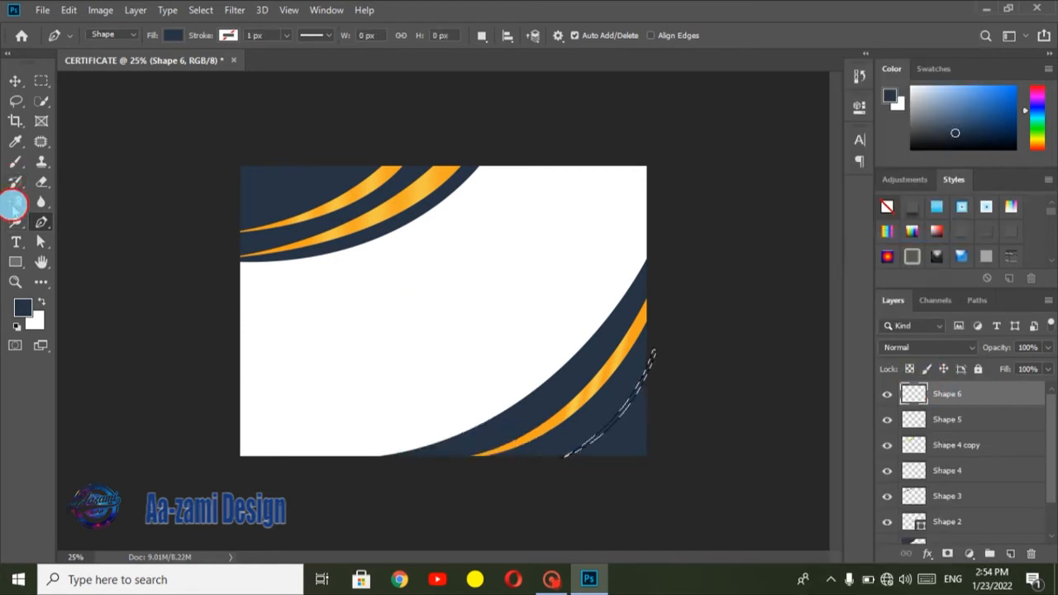
click(15, 201)
drag(596, 409, 659, 434)
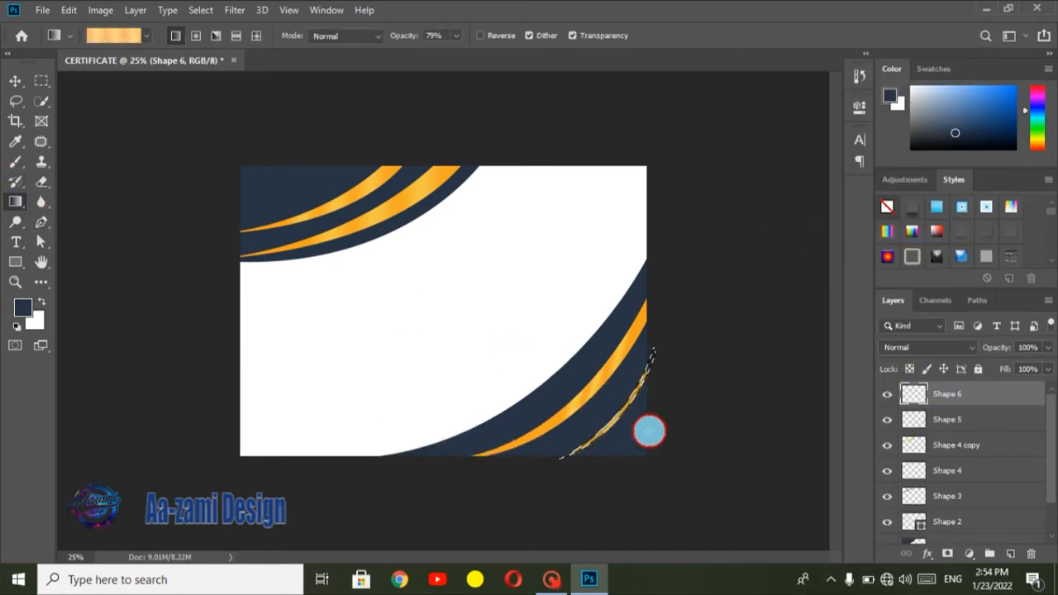
drag(595, 412, 661, 438)
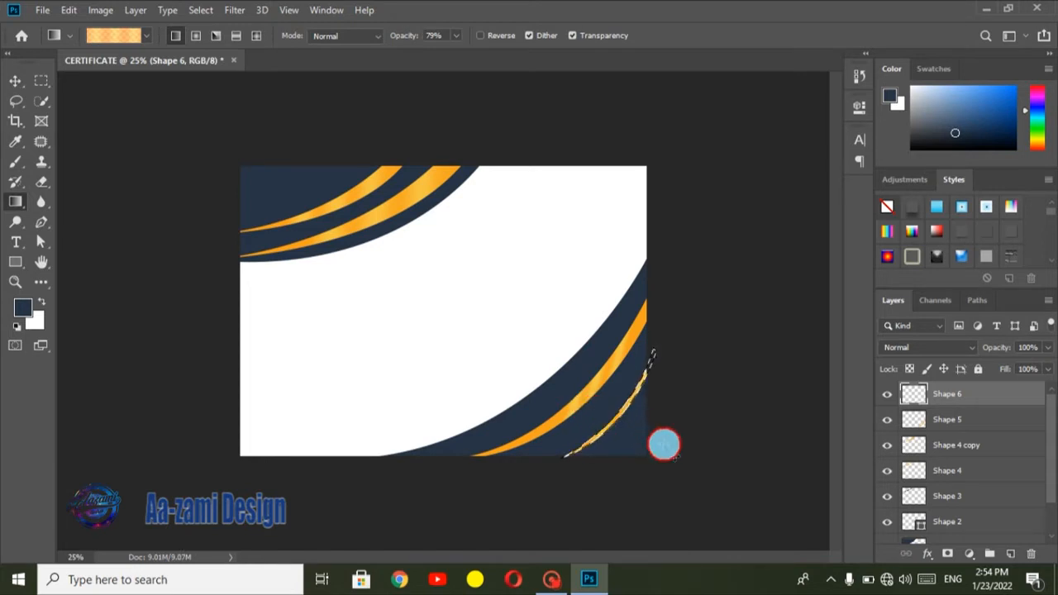
Step: Rotate the small gold crescent about 5.6° and shift it slightly so it follows the larger stripe in the lower-right corner
key(ctrl+t)
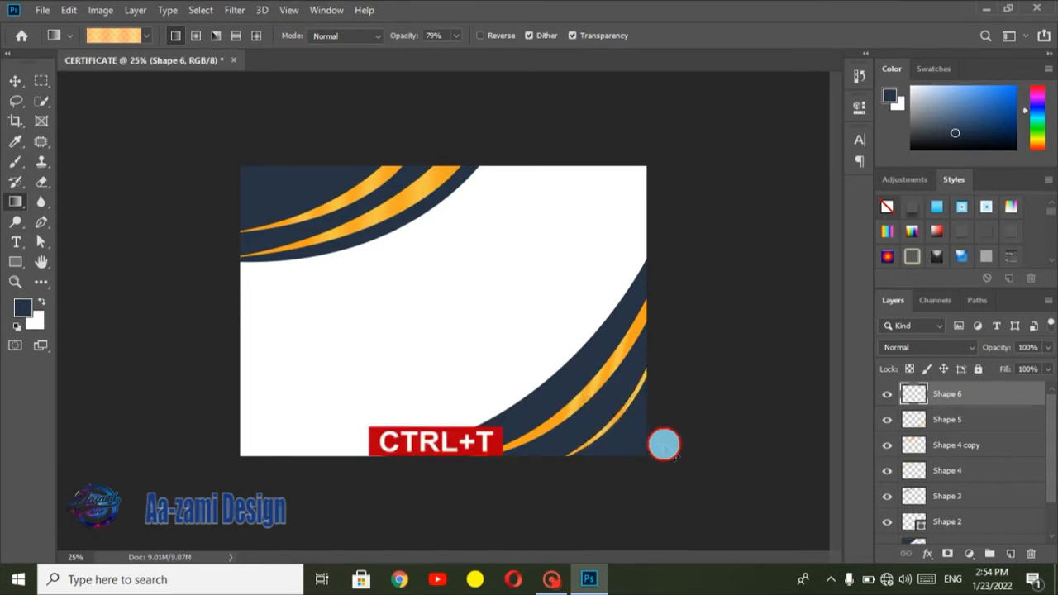
drag(616, 432, 663, 434)
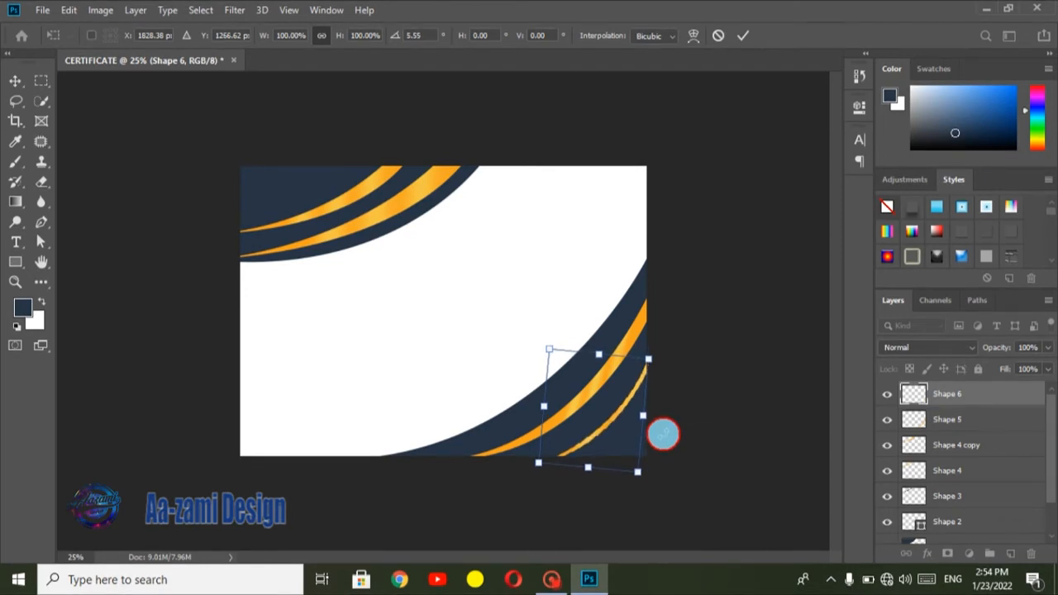
click(743, 35)
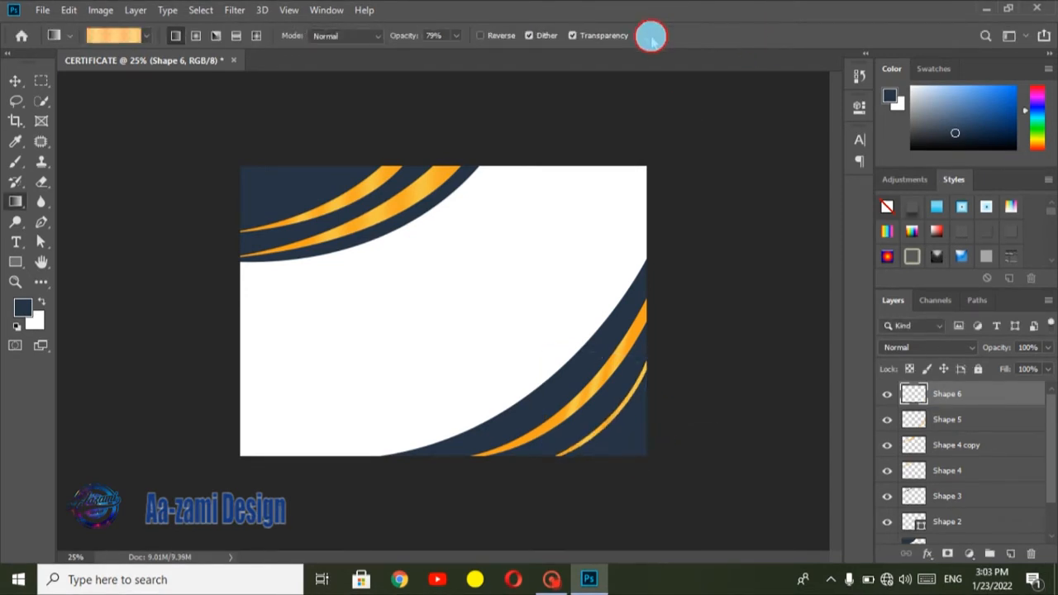
Step: Place the certified-hq-download-39465 seal as an embedded image and scale it down to about 29%
click(40, 10)
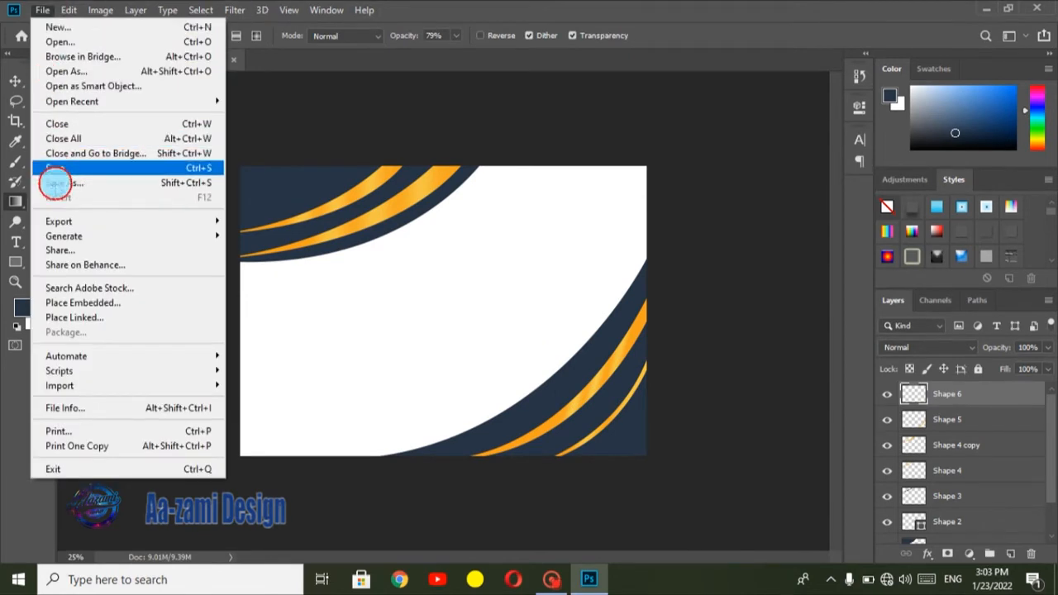
click(106, 304)
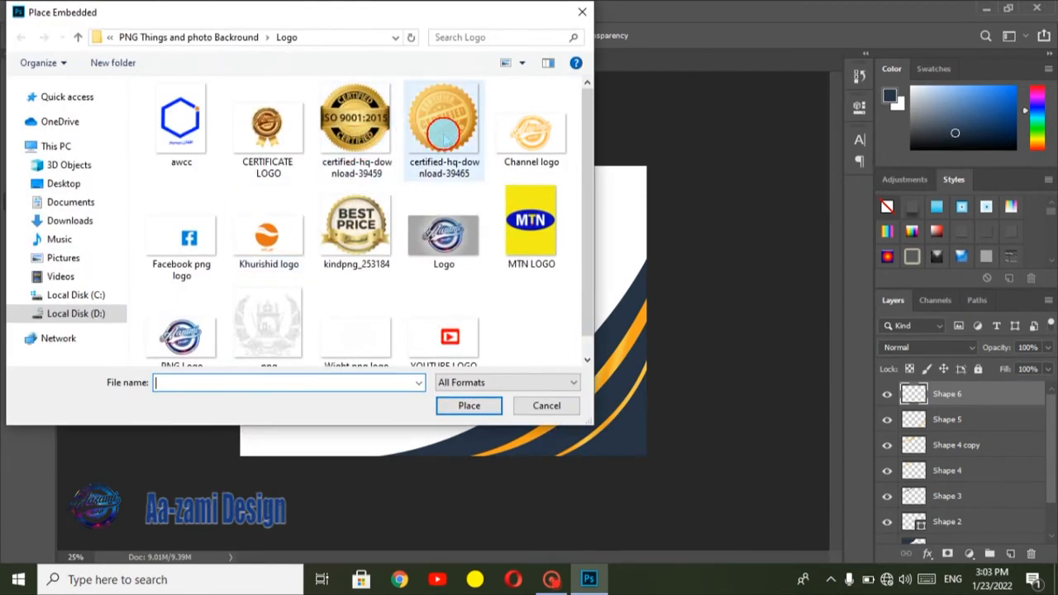
double_click(446, 129)
drag(562, 189, 384, 350)
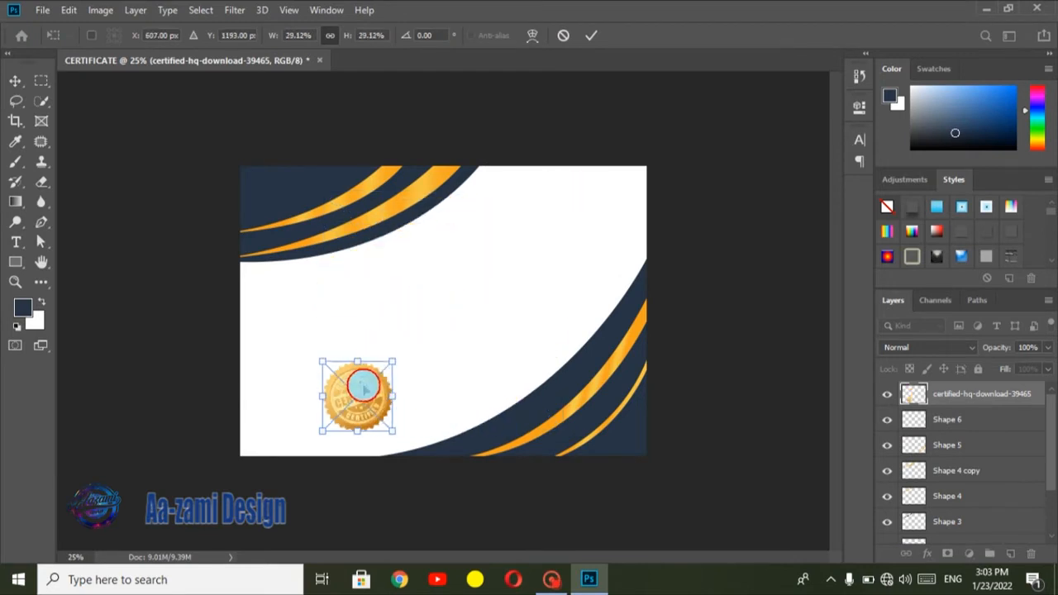
Step: Move the certified seal onto the lower edge of the upper-left navy curve, rotate it about 16.5° and commit the placement
drag(366, 385, 368, 231)
drag(345, 219, 345, 214)
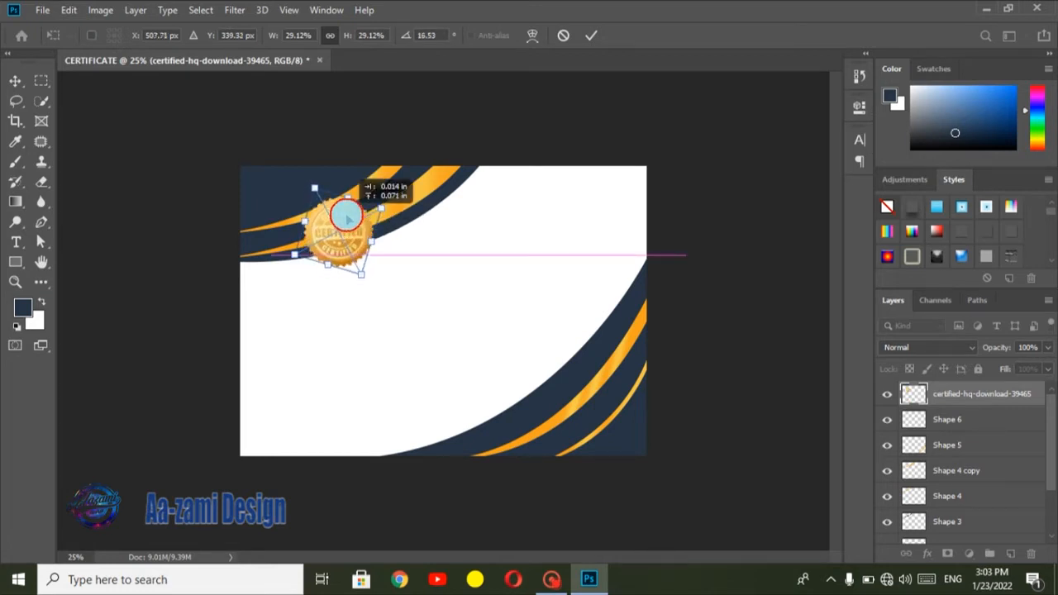
click(592, 37)
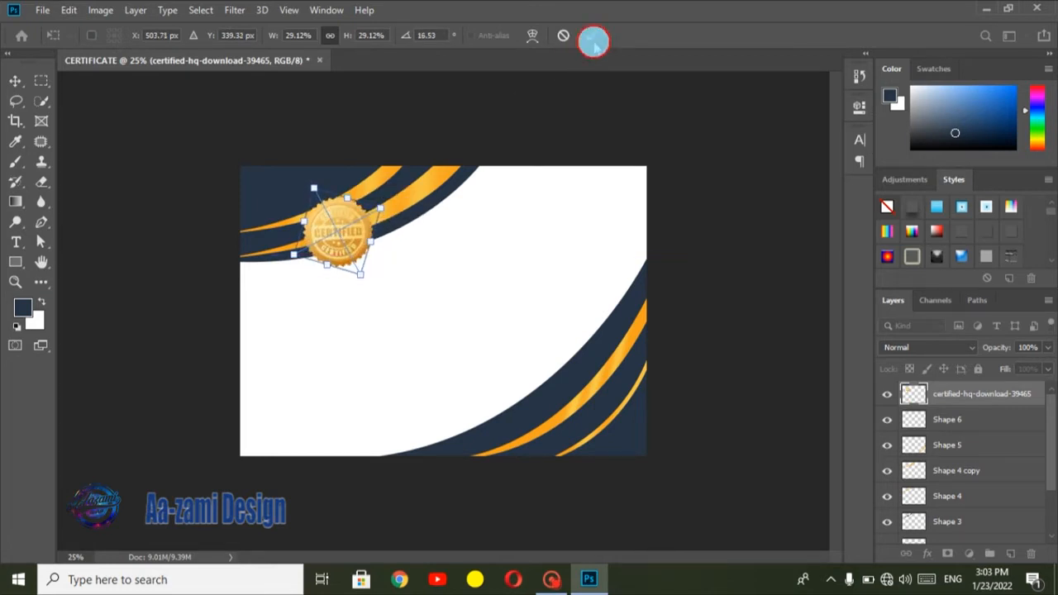
key(g)
Step: Place the Channel logo as an embedded image, scale it to about 23% and position it in the certificate's upper-right corner
click(39, 10)
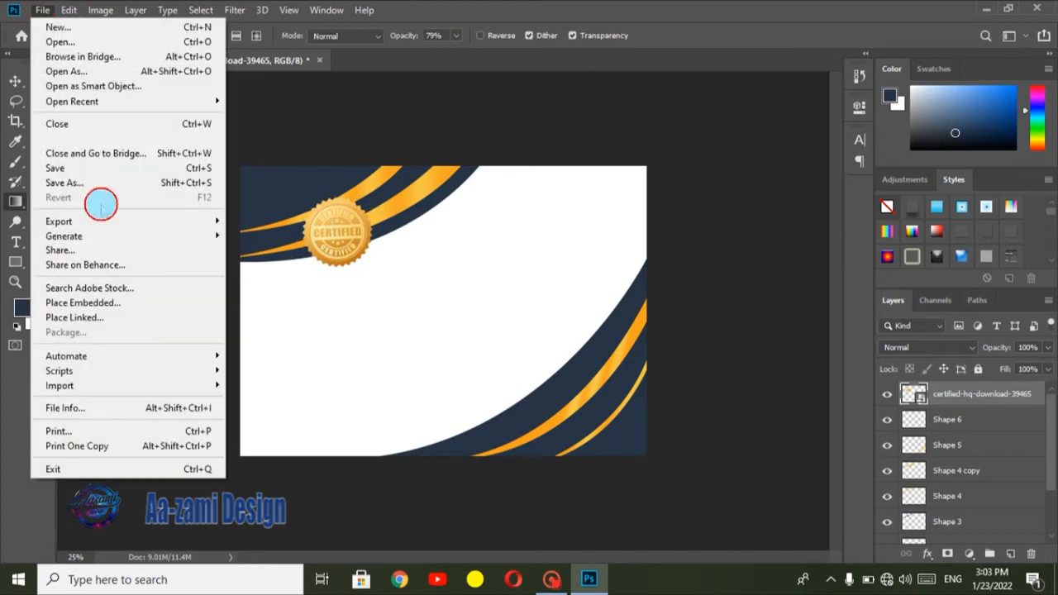
click(106, 305)
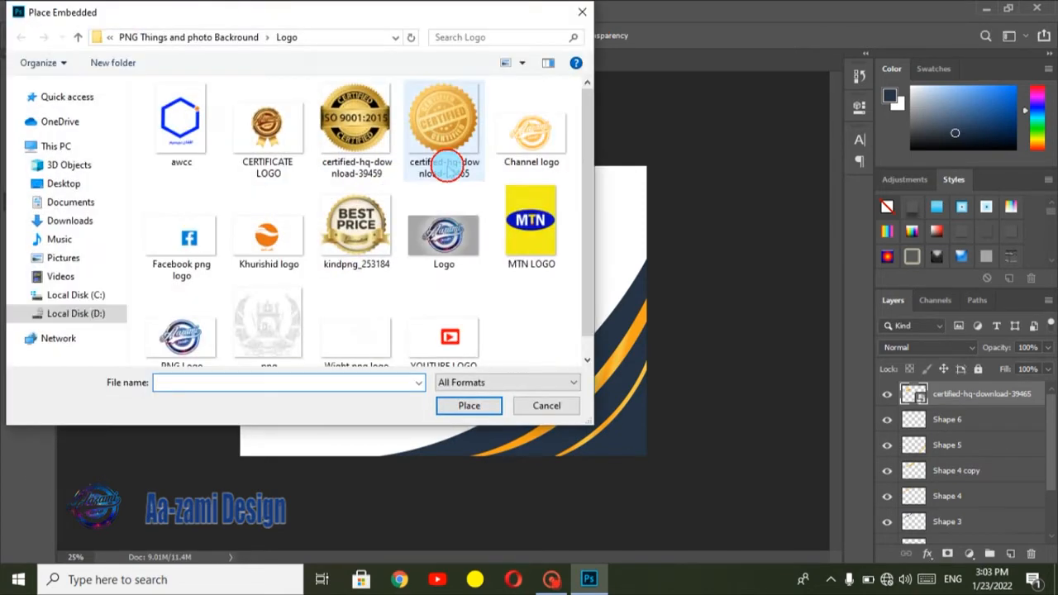
double_click(562, 129)
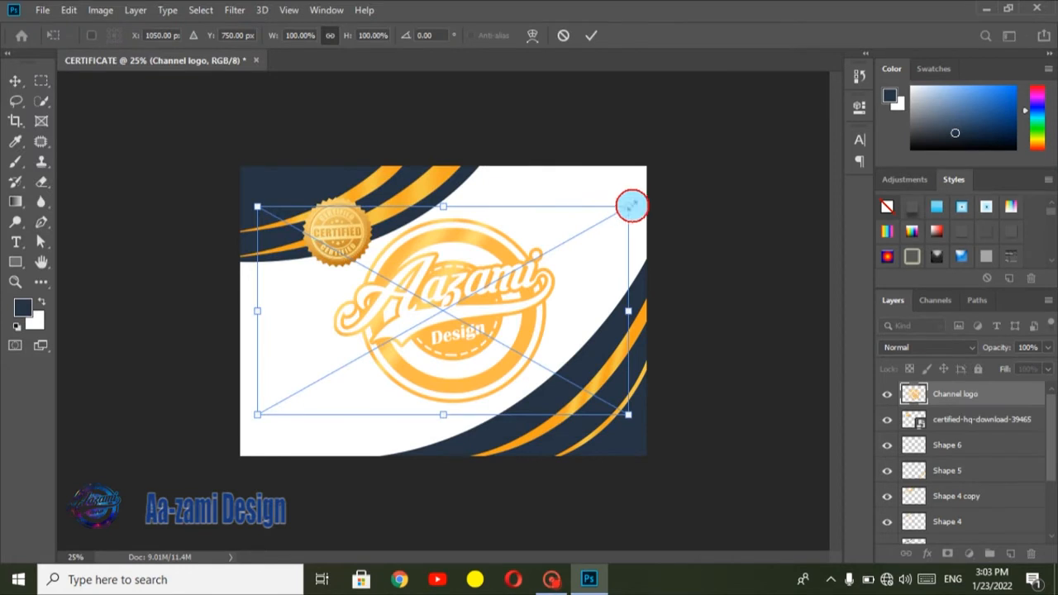
drag(628, 207, 401, 325)
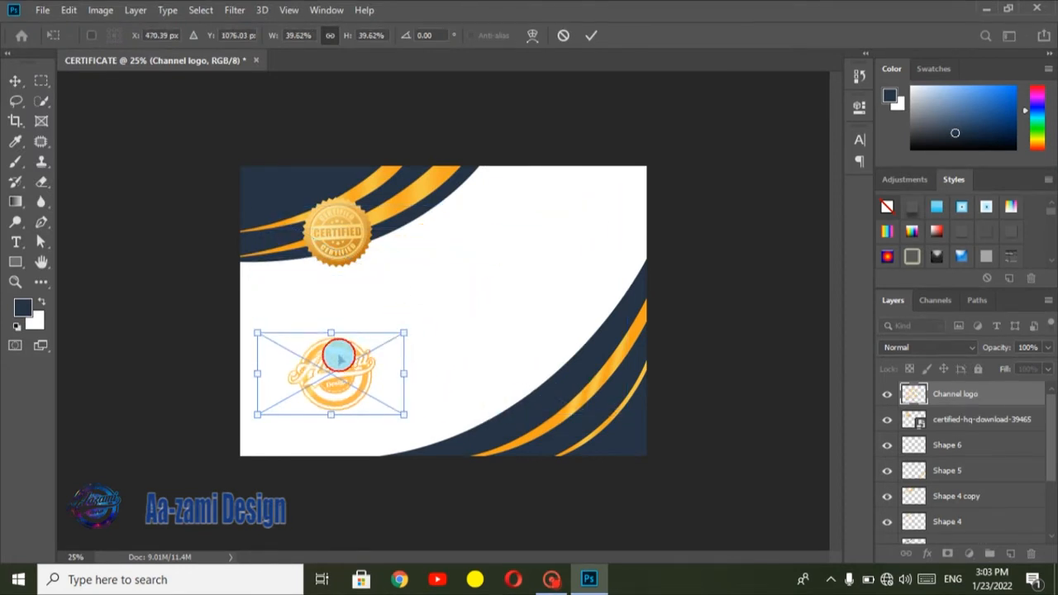
drag(342, 343, 603, 188)
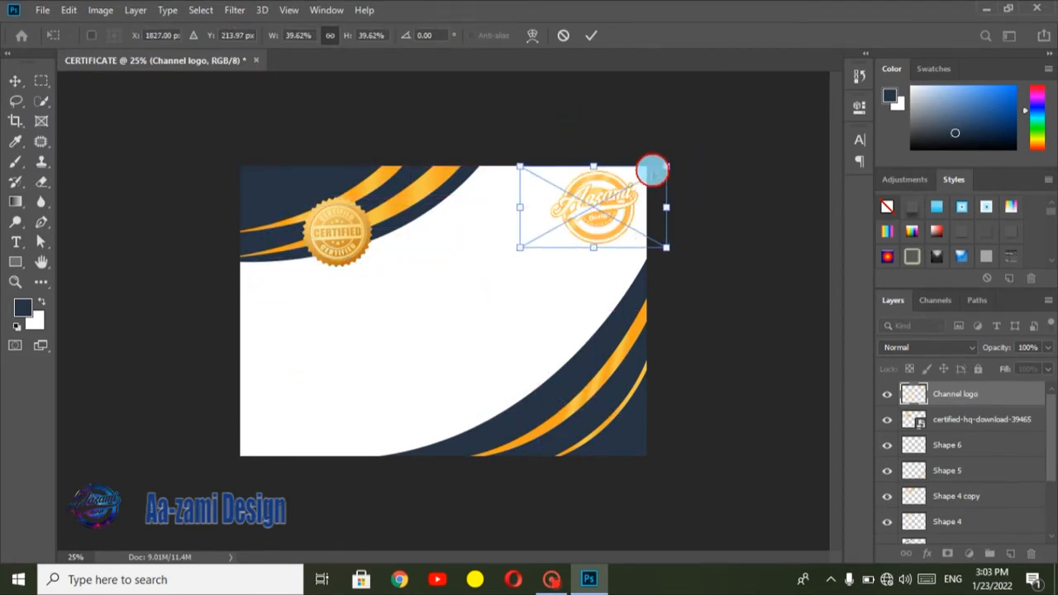
drag(667, 167, 609, 190)
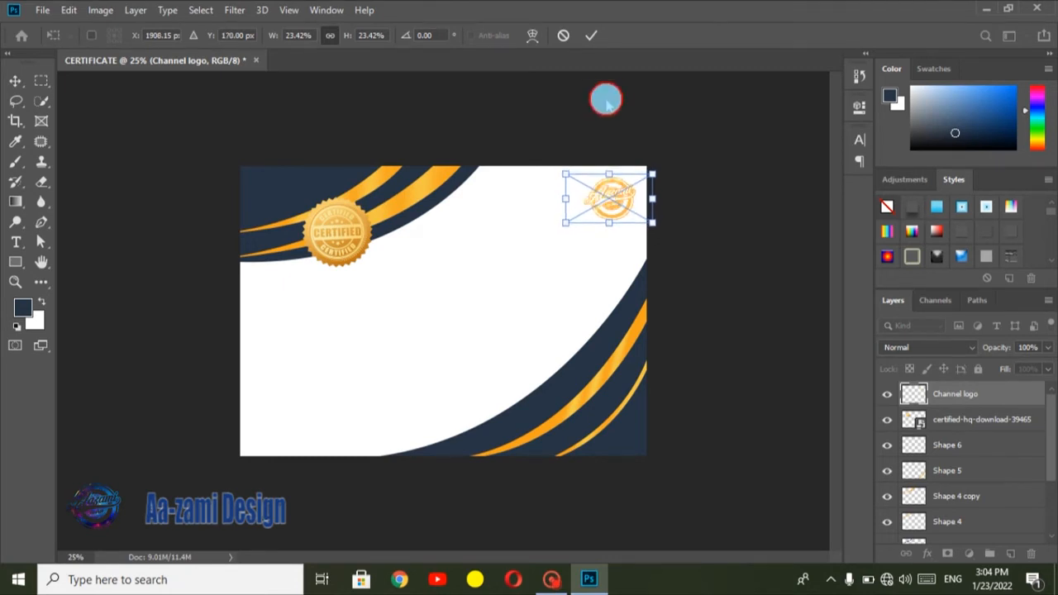
click(583, 35)
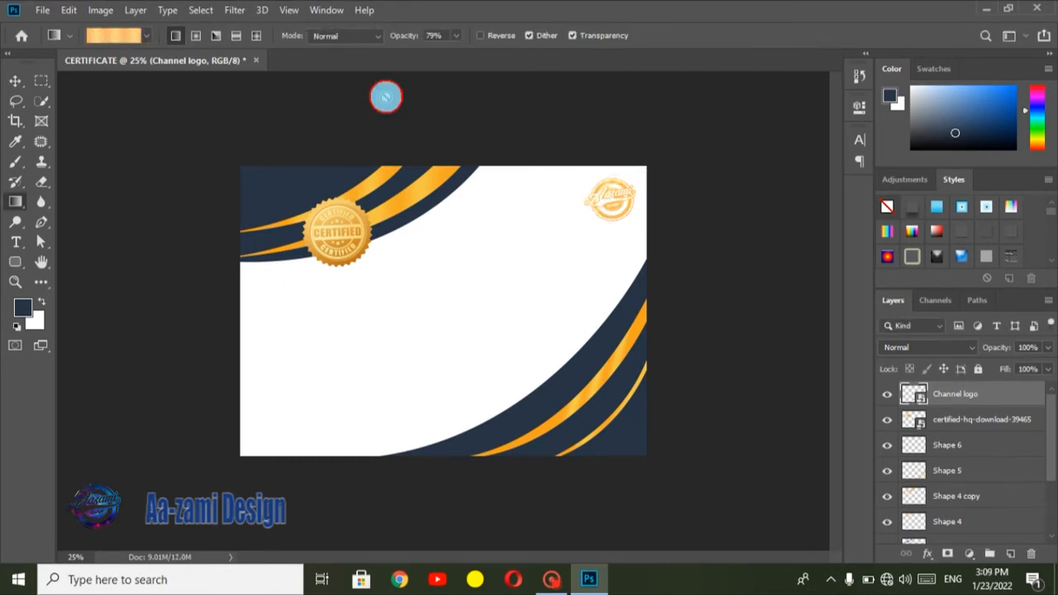
Step: Draw a navy rounded rectangle about 604 × 104 px below the certified seal and set its corner radii to 37 px
click(26, 231)
click(15, 262)
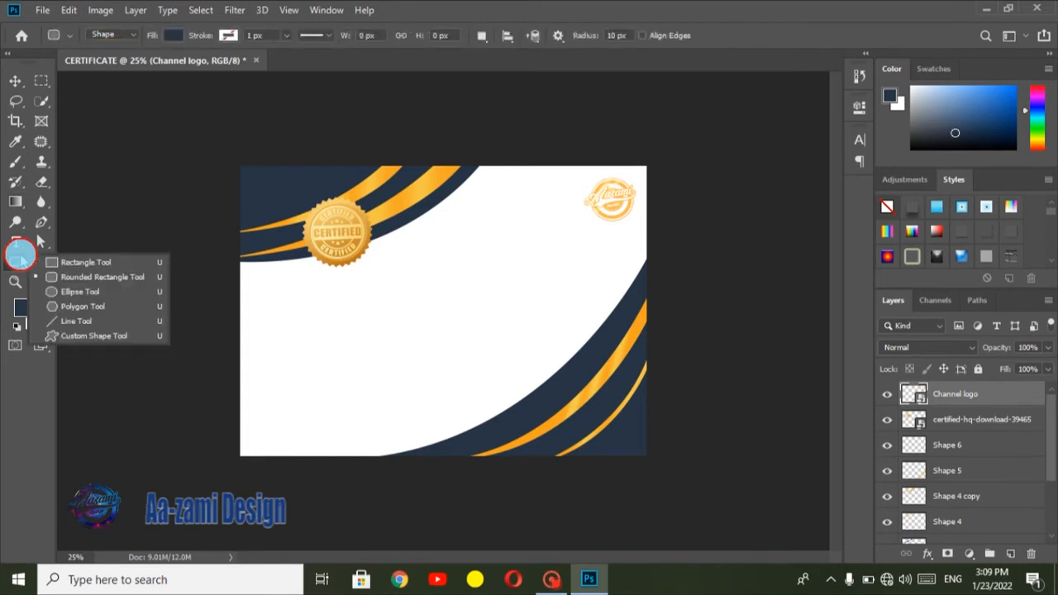
click(101, 276)
drag(268, 292, 381, 311)
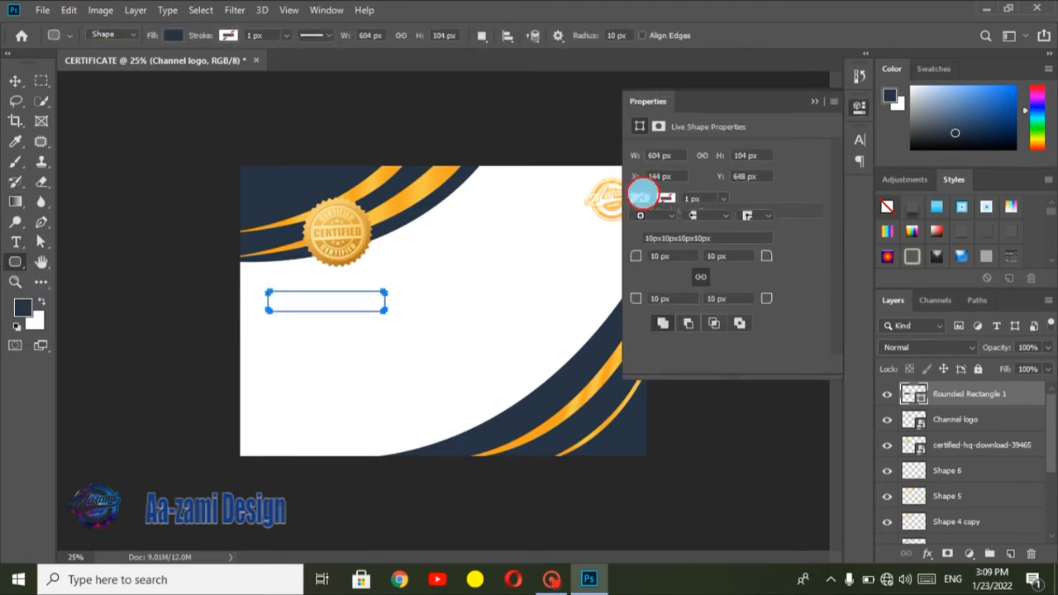
click(653, 256)
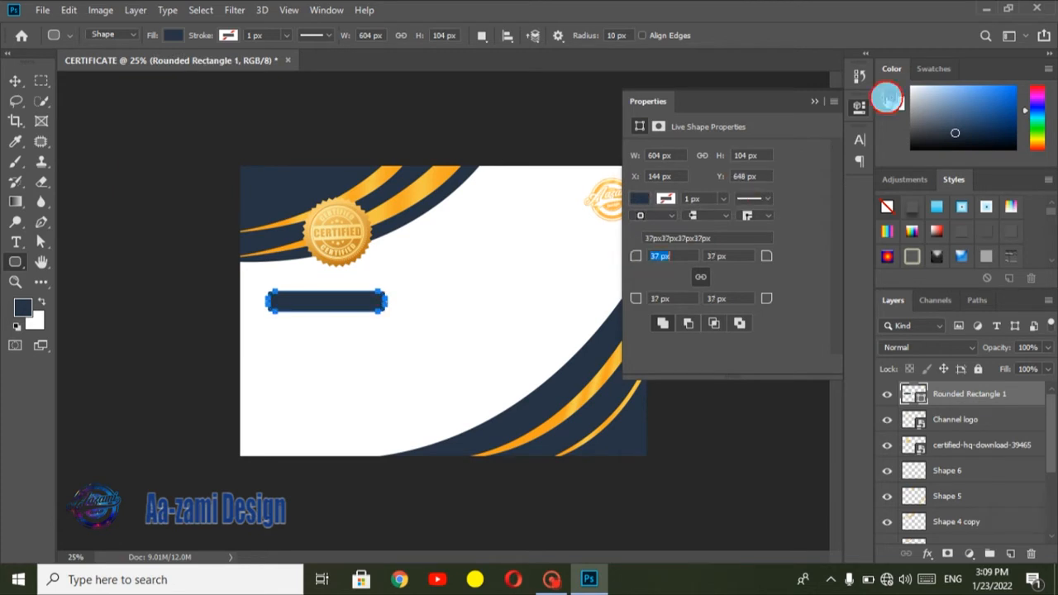
click(814, 101)
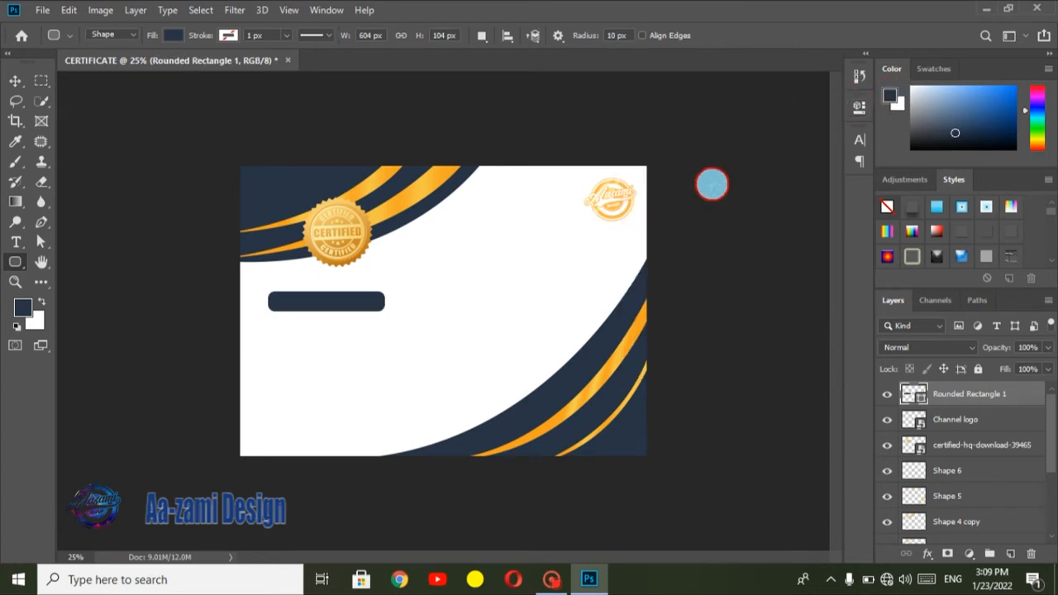
Step: Nudge the navy rounded rectangle slightly right and up below the certified seal
key(ctrl+t)
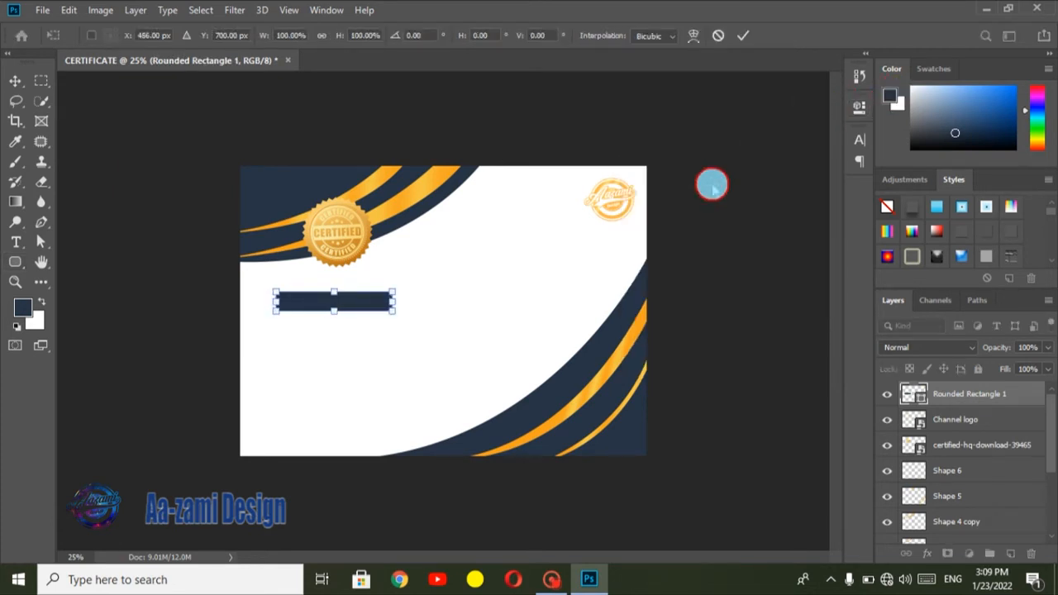
key(Up)
key(Up)
key(Up)
key(Up)
key(Up)
key(Up)
key(Up)
key(Up)
key(Up)
key(Up)
key(Up)
key(Up)
key(Return)
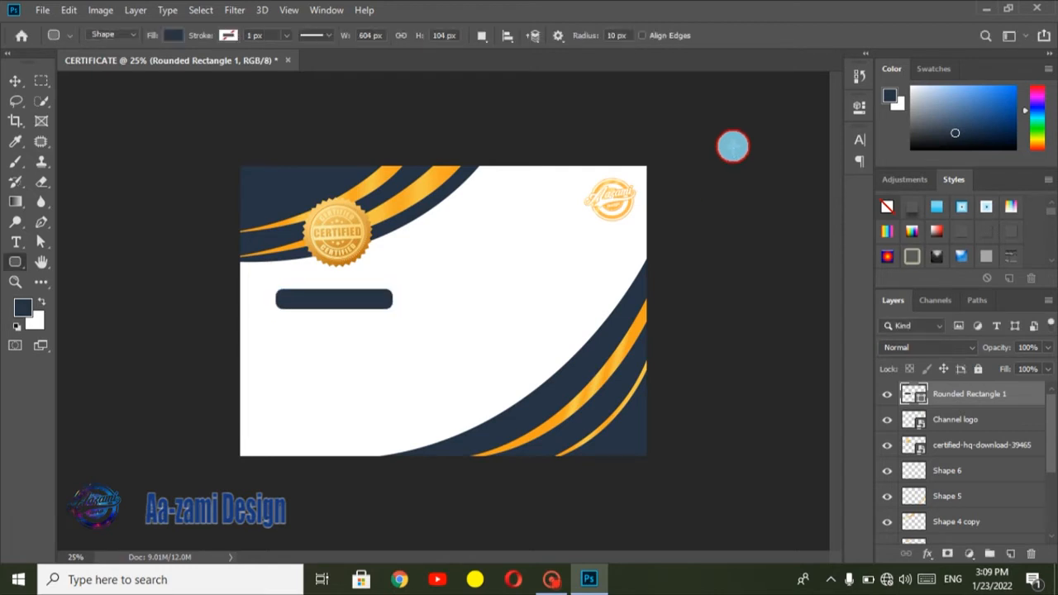
Step: Add the text "Aa-zami Design" in Footlight MT Light, 22 pt, near the gold logo
click(15, 244)
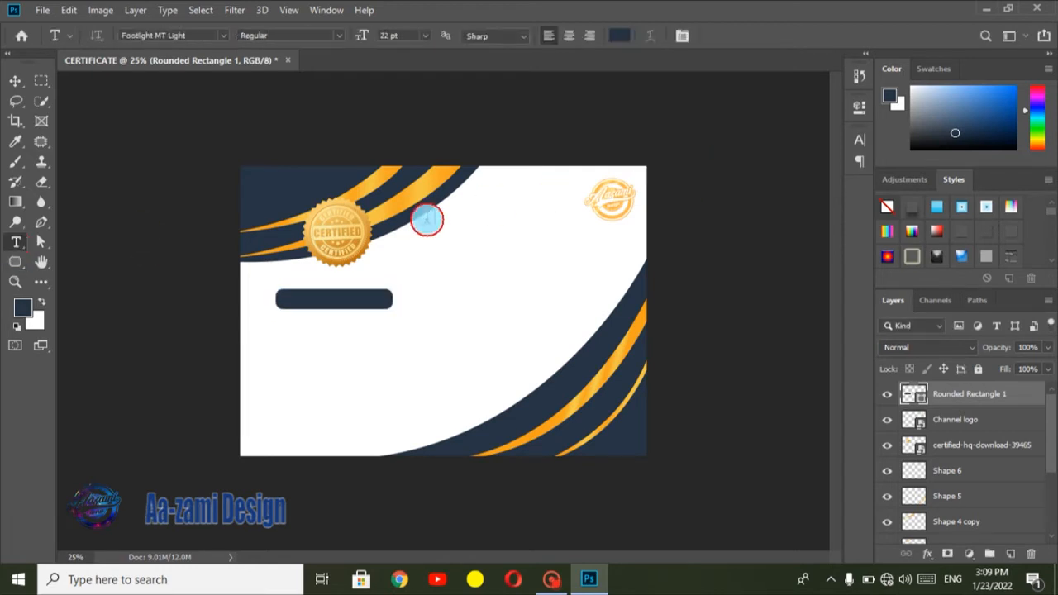
click(506, 208)
key(BackSpace)
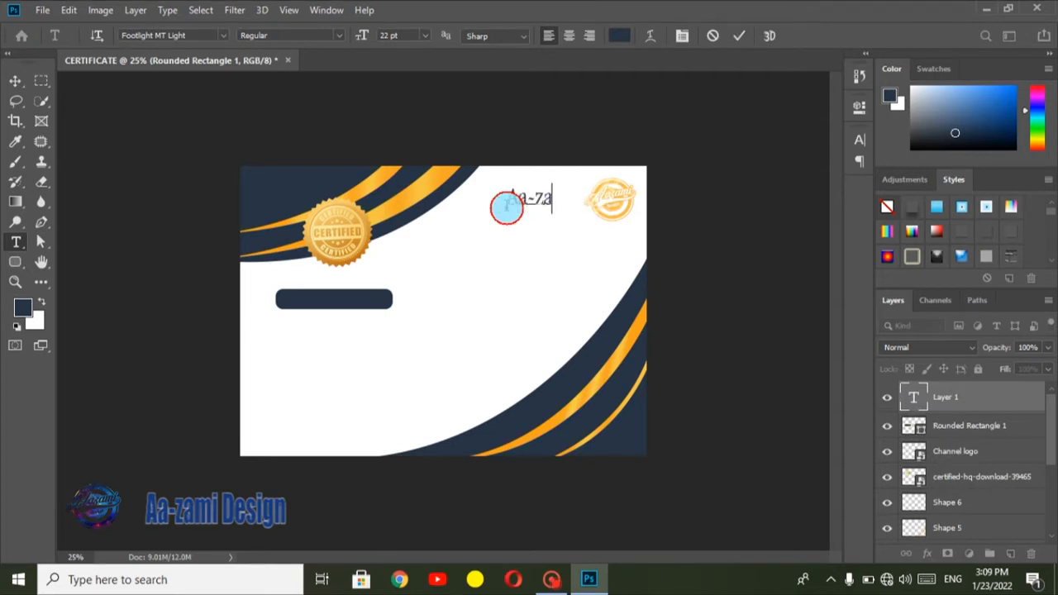
text(Aa-zami Design)
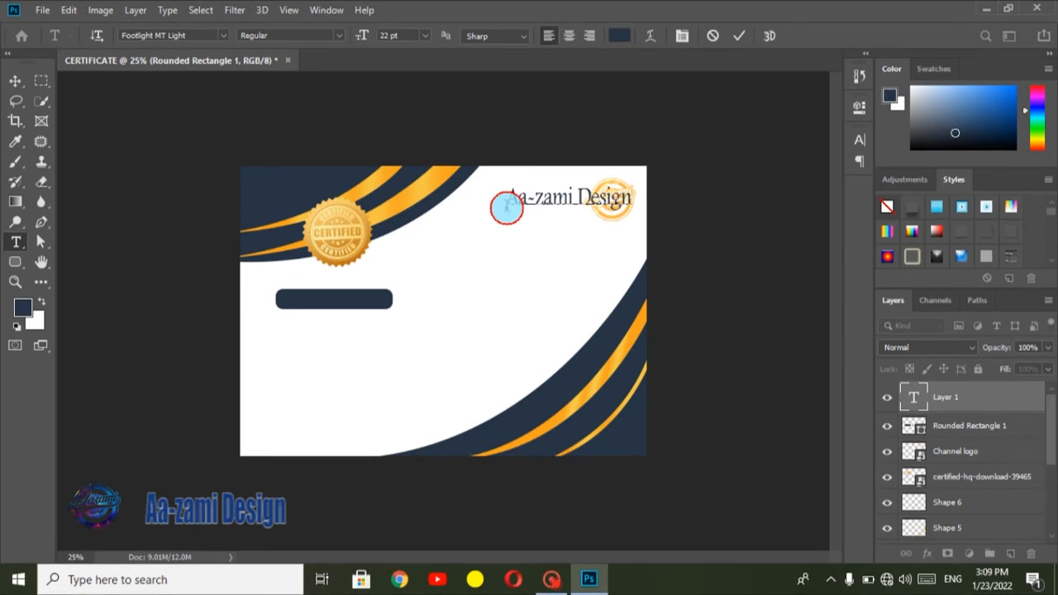
click(738, 35)
Step: Scale the "Aa-zami Design" text to about 52% and position it just left of the gold logo
key(ctrl+t)
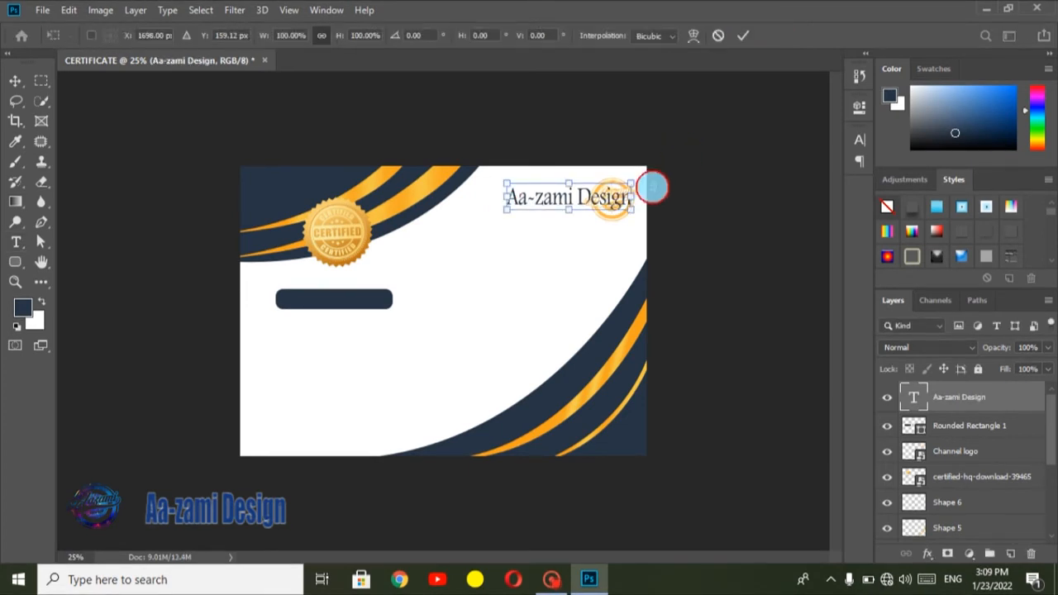
drag(630, 198, 556, 201)
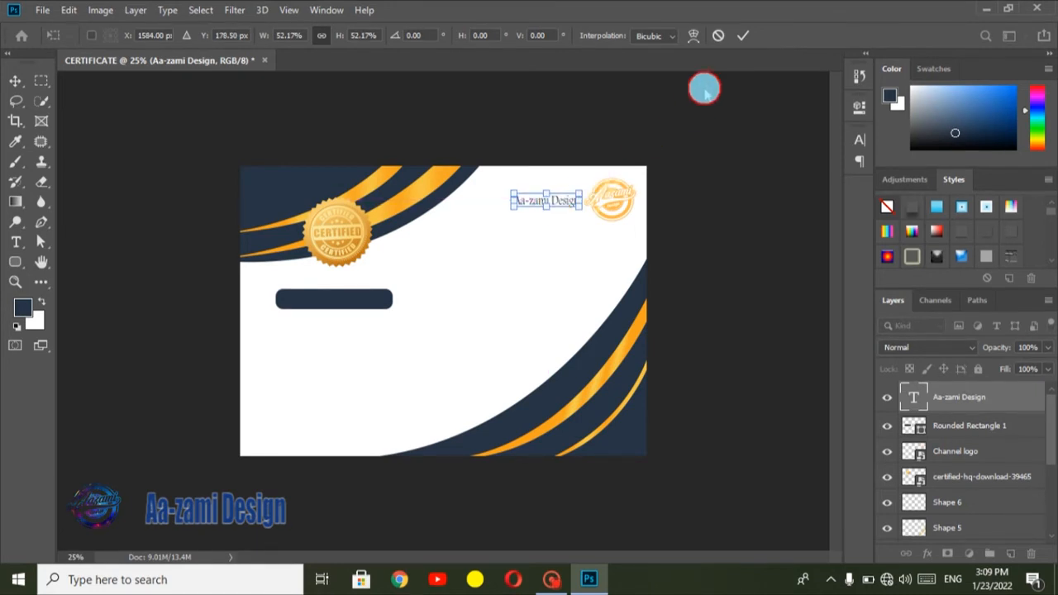
click(743, 33)
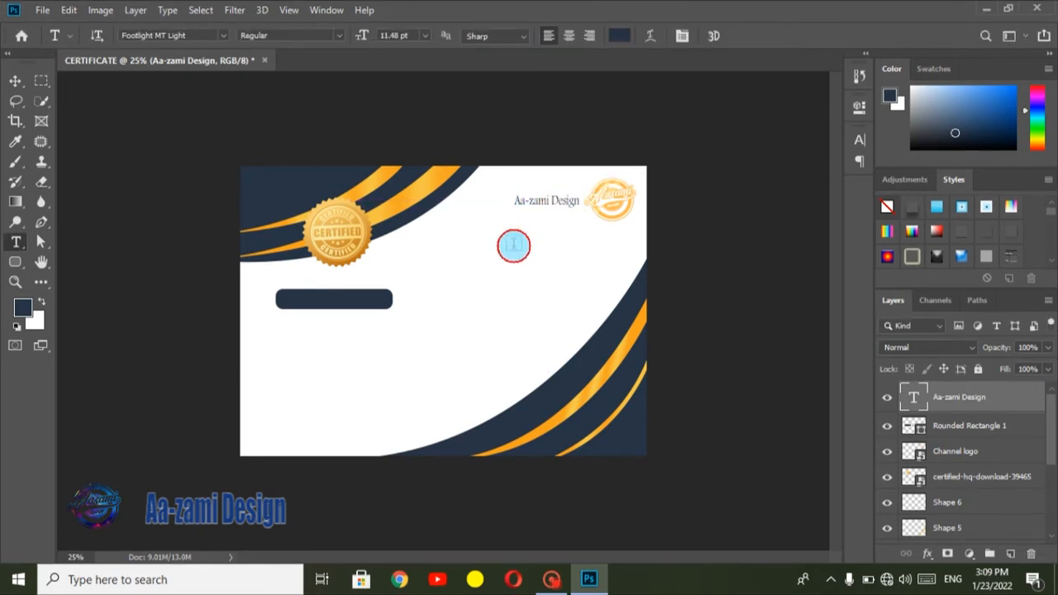
Step: Add the text "Certificate" at 22 pt below the "Aa-zami Design" line
click(518, 246)
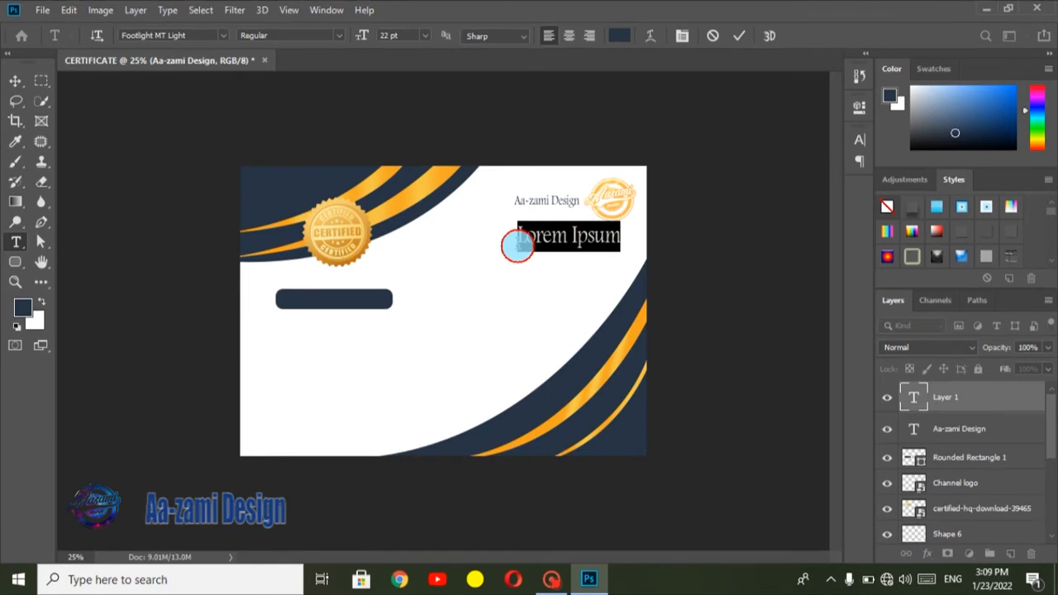
text(Certificate)
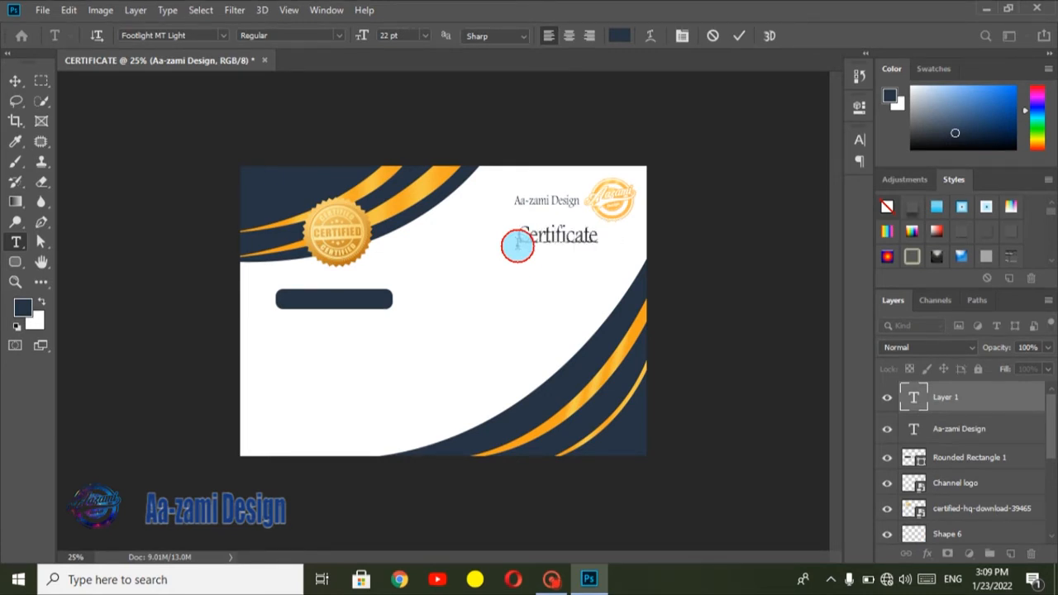
click(738, 33)
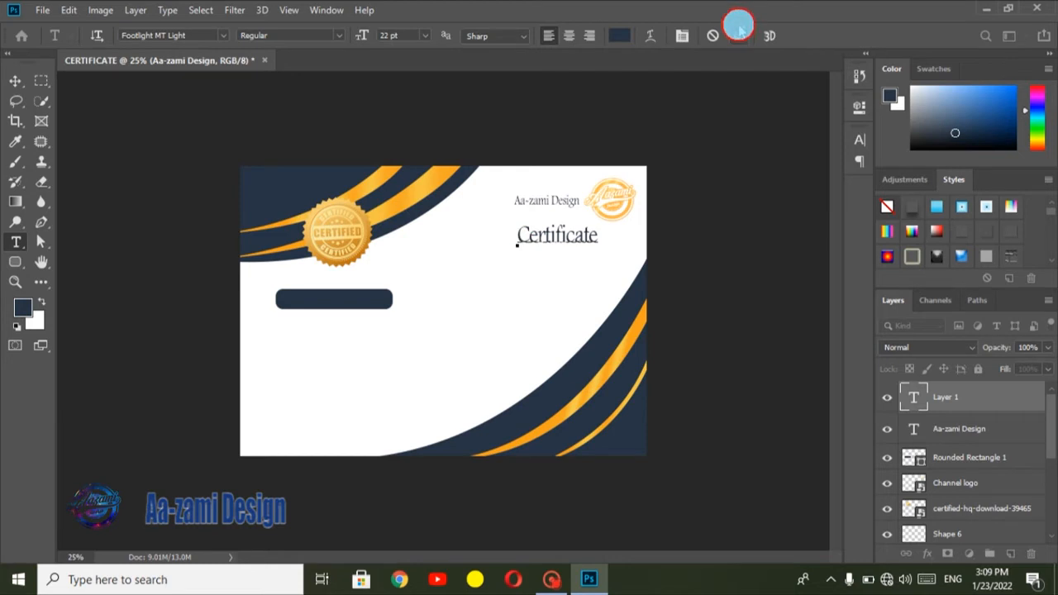
Step: Change the font of the "Certificate" text to Brush Script MT
click(685, 40)
click(765, 160)
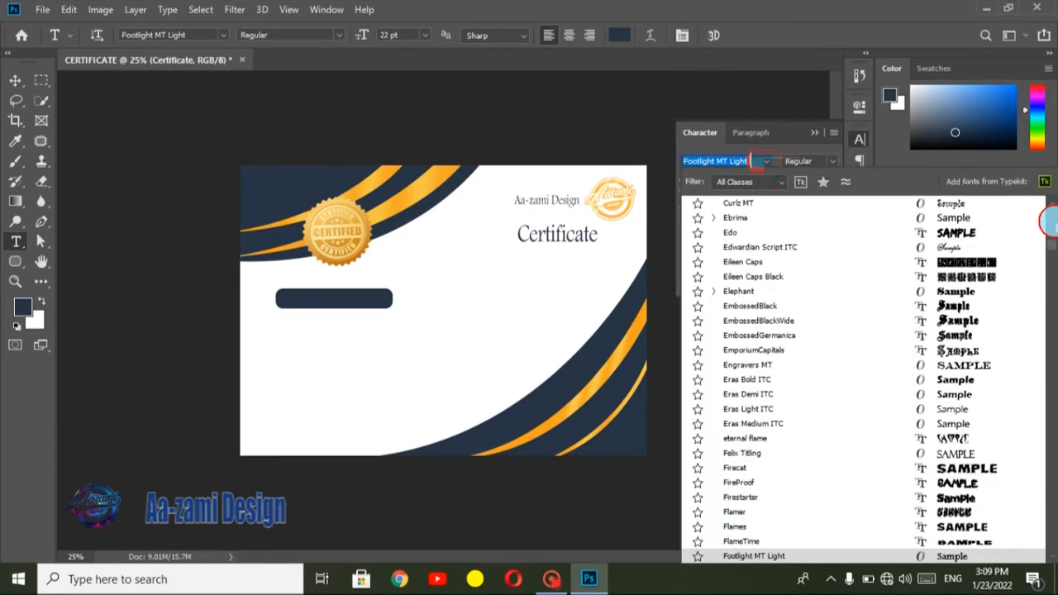
drag(1052, 244, 1051, 205)
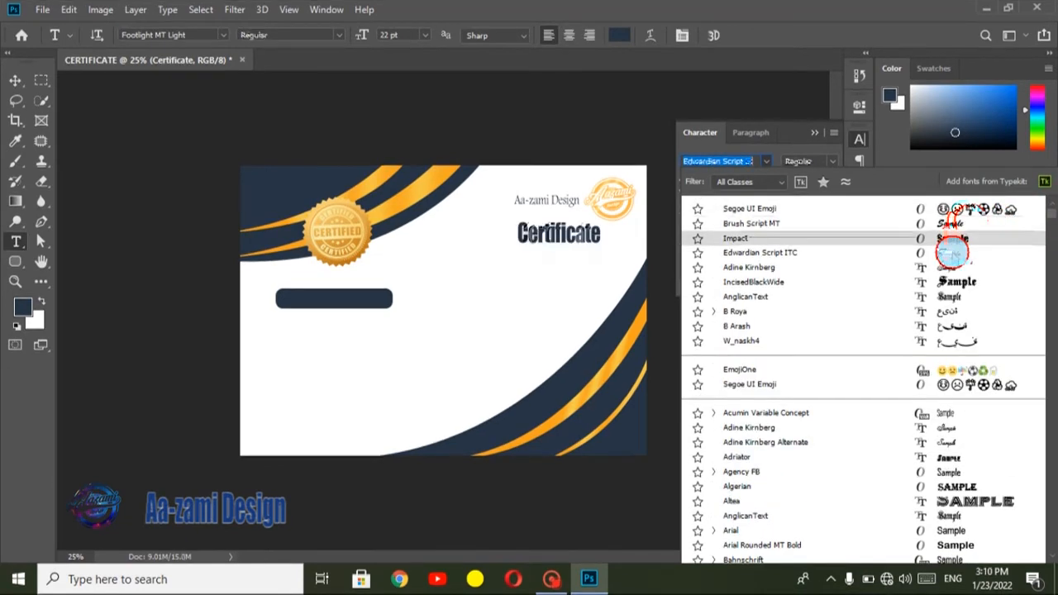
click(899, 224)
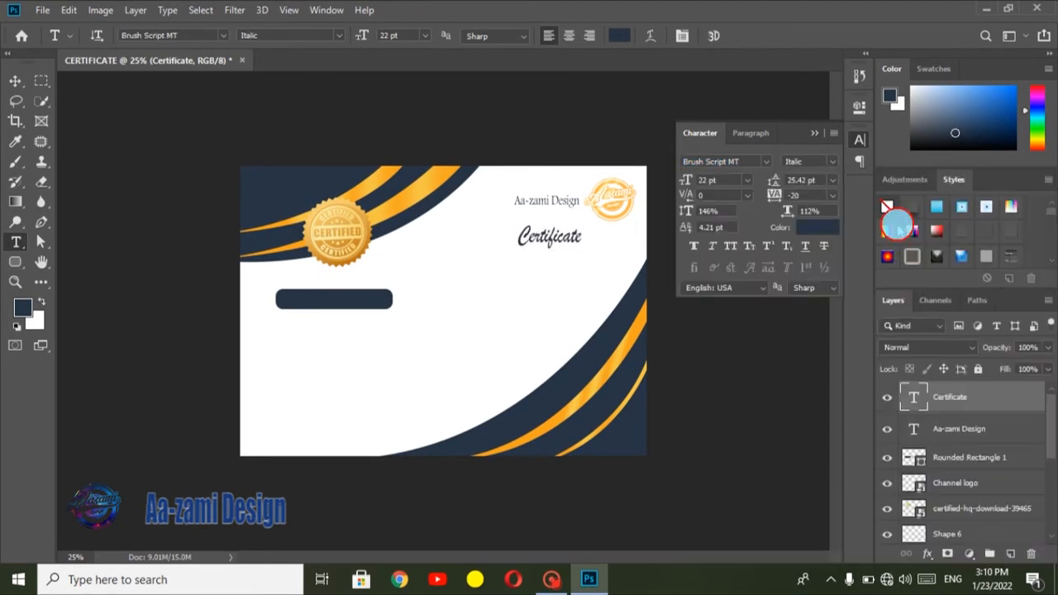
click(814, 133)
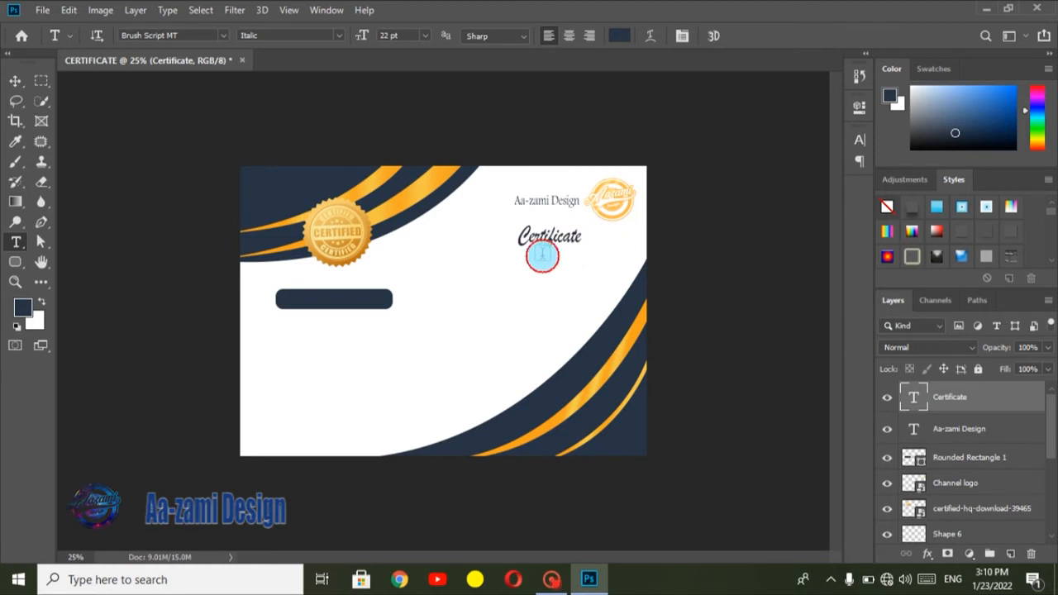
Step: Add the text line "FOR BEST GRAPHIC DESIGNER" beneath the "Certificate" heading
click(519, 261)
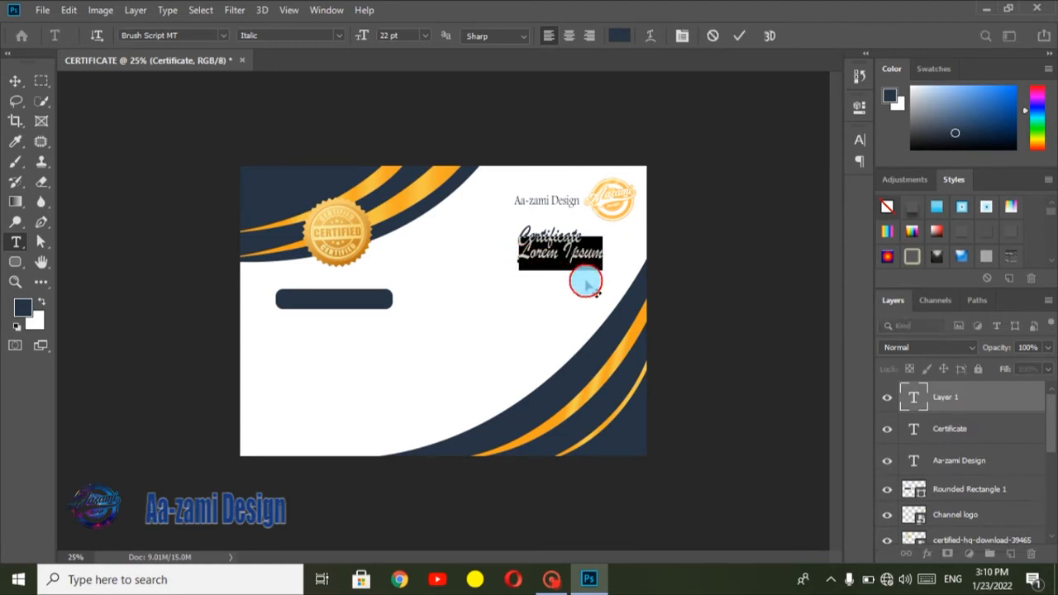
text(T G)
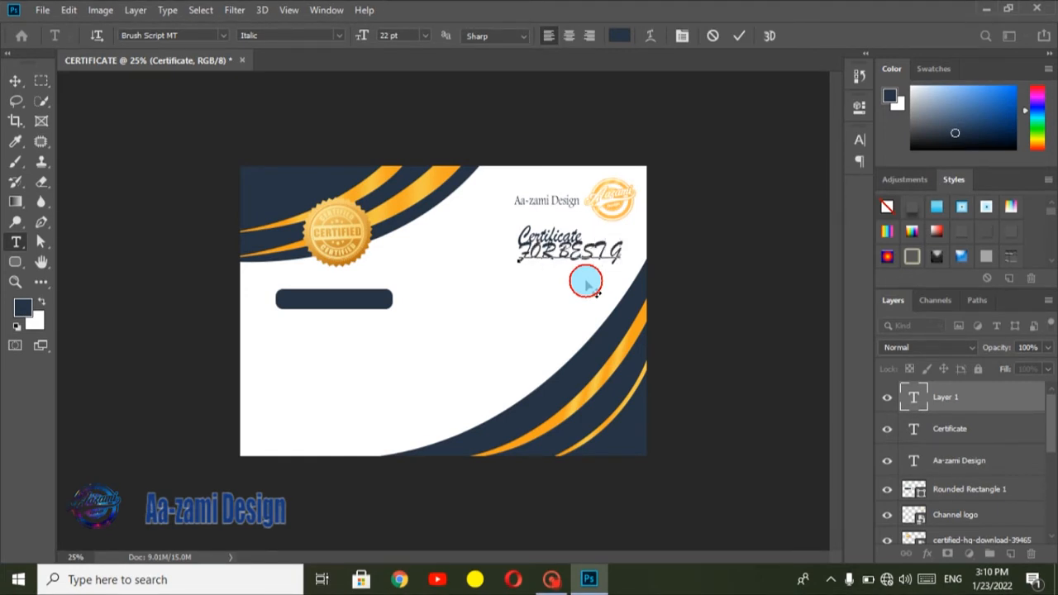
text(OR BEST GRADE)
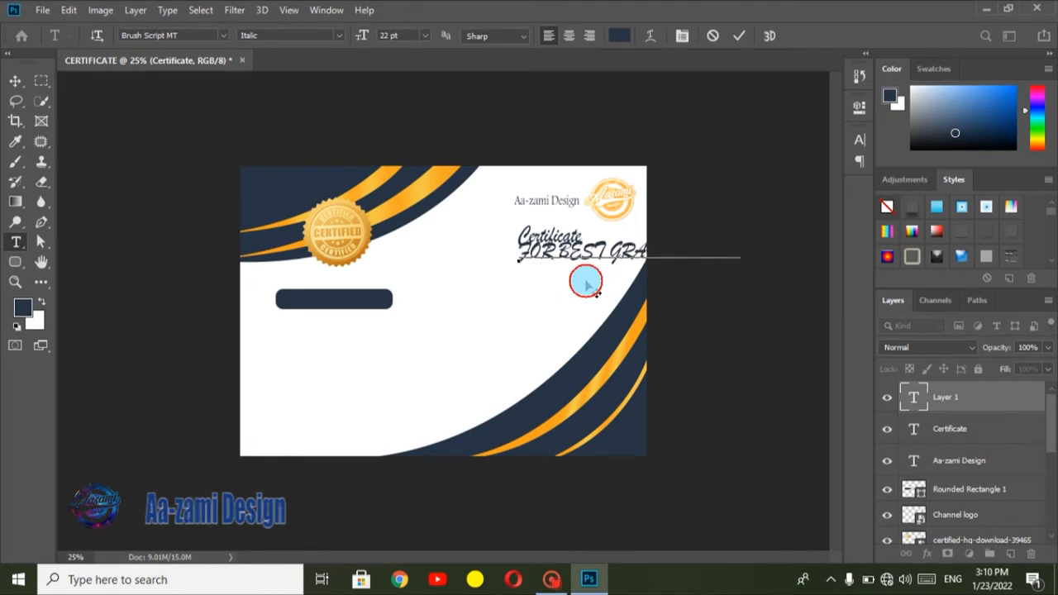
text(GN)
click(738, 35)
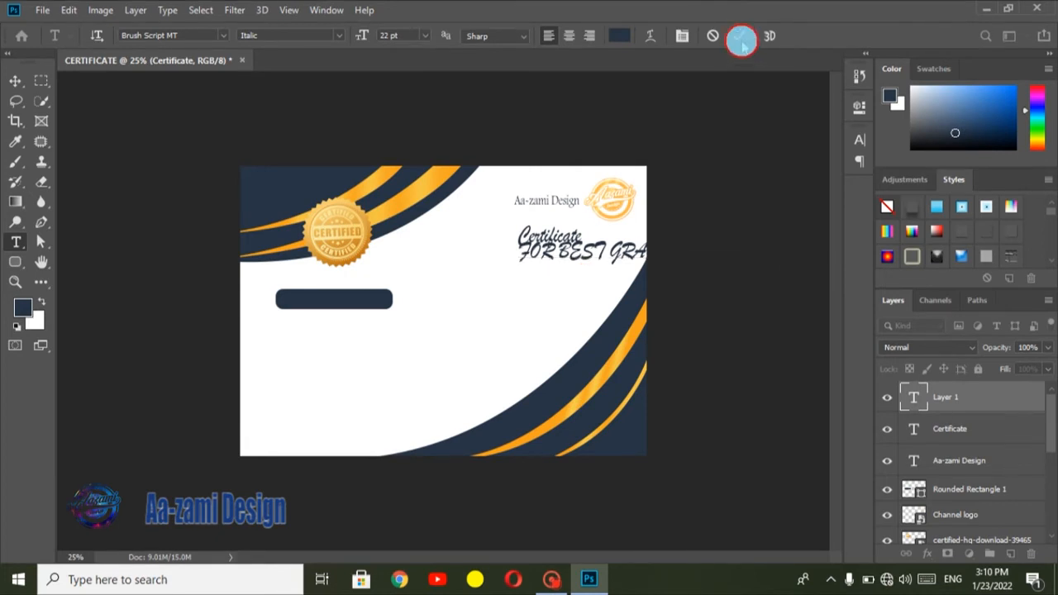
Step: Change the font of the "FOR BEST GRAPHIC DESIGNER" line to Segoe UI Emoji
click(703, 35)
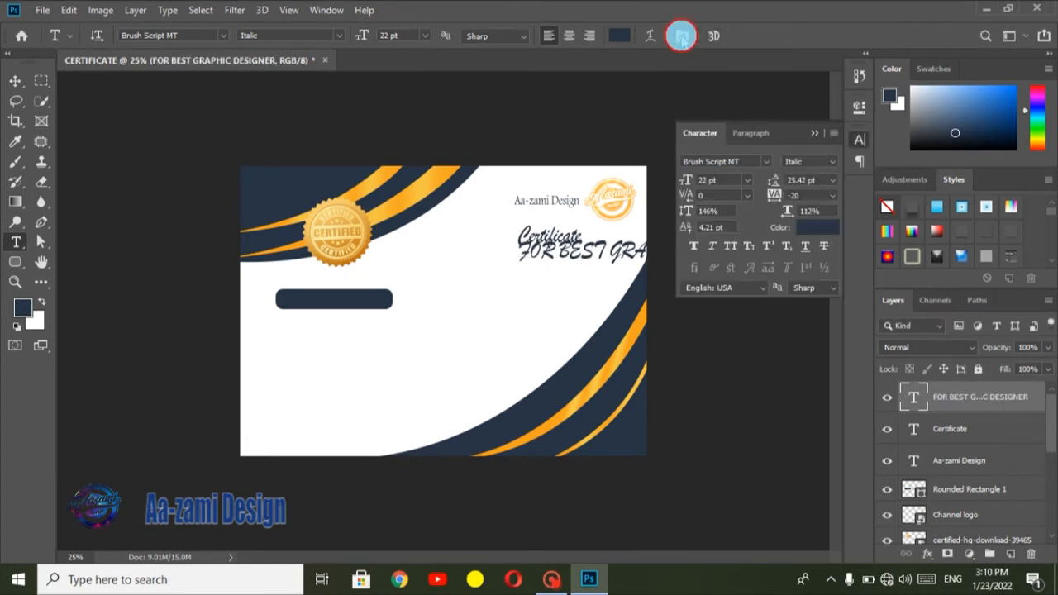
click(766, 162)
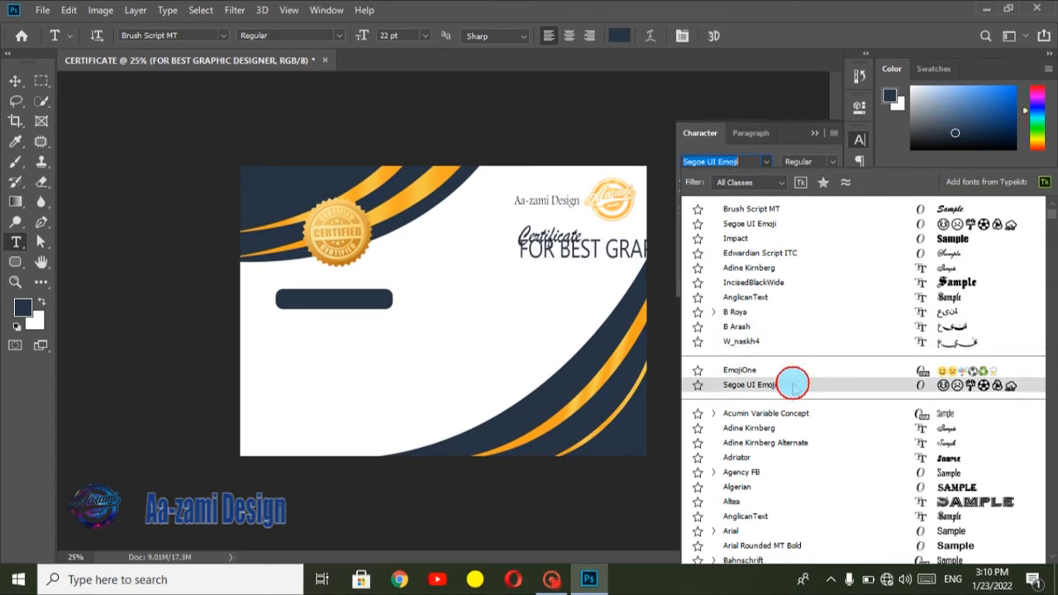
click(792, 382)
click(815, 133)
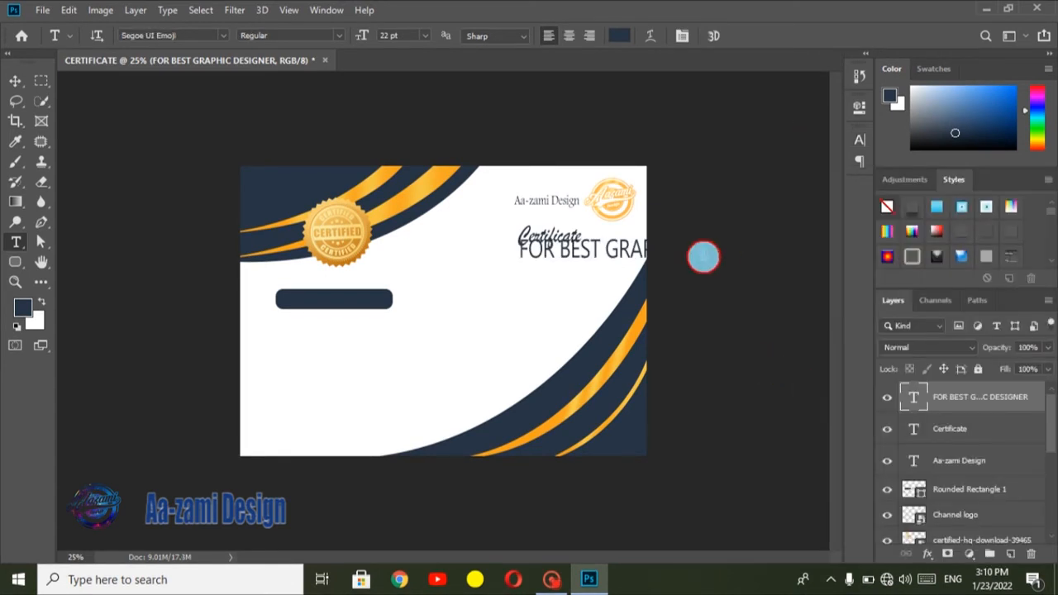
Step: Scale the "FOR BEST GRAPHIC DESIGNER" line to about 35% and place it just beneath the "Certificate" heading
key(ctrl+t)
drag(778, 247, 616, 239)
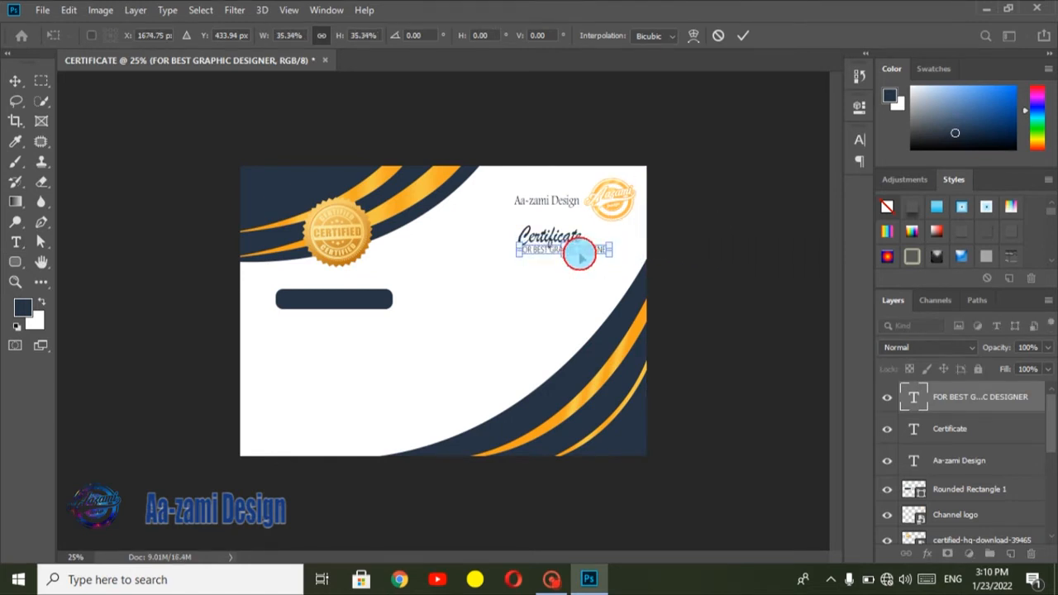
drag(580, 254, 581, 258)
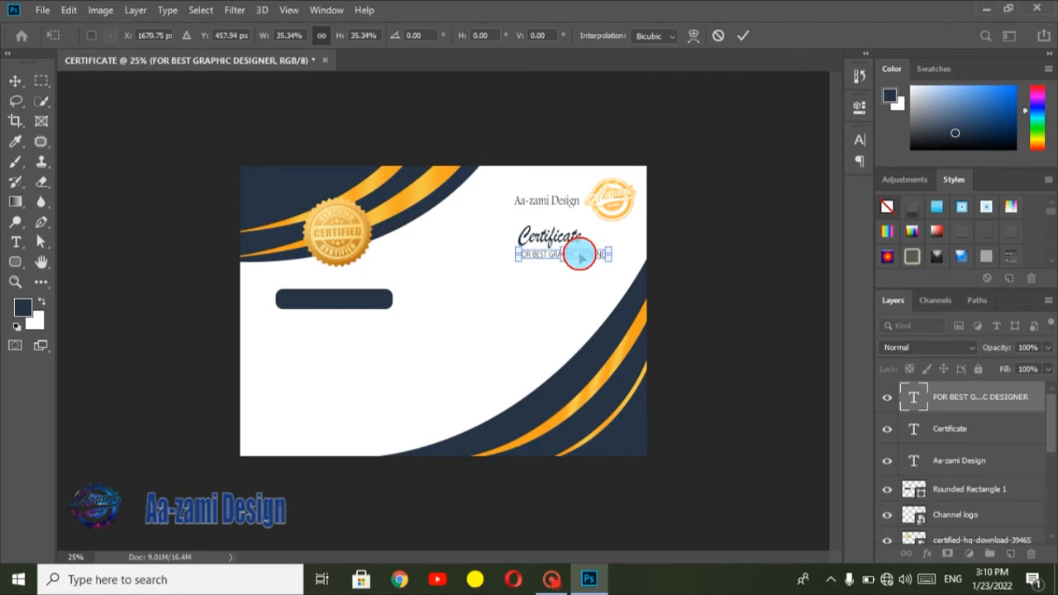
click(740, 37)
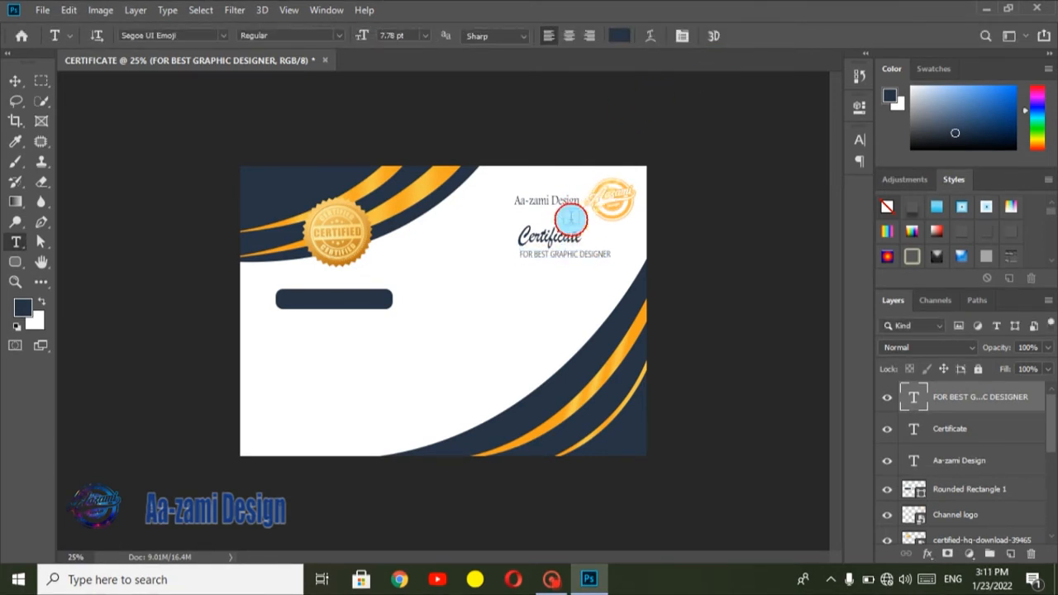
Step: Recolor the "FOR BEST GRAPHIC DESIGNER" line golden yellow, based on a color sampled from the gold stripe
click(621, 36)
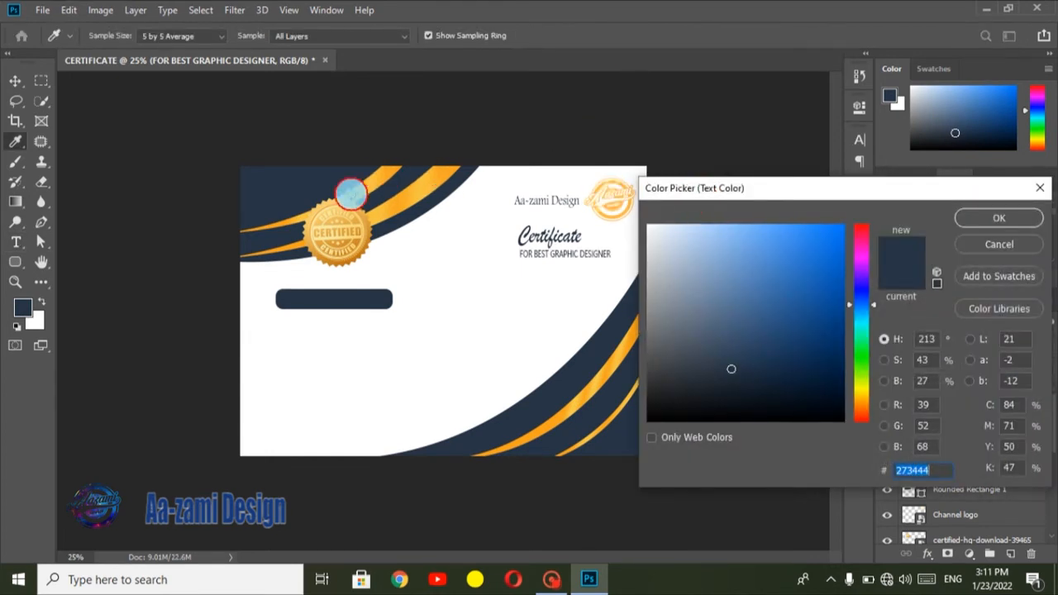
click(372, 183)
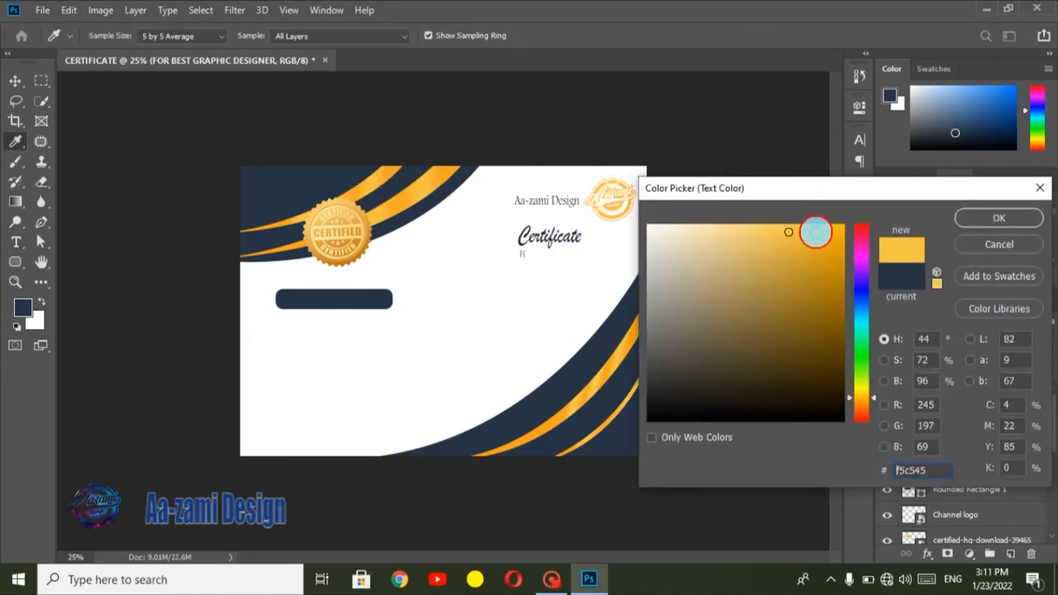
click(1017, 217)
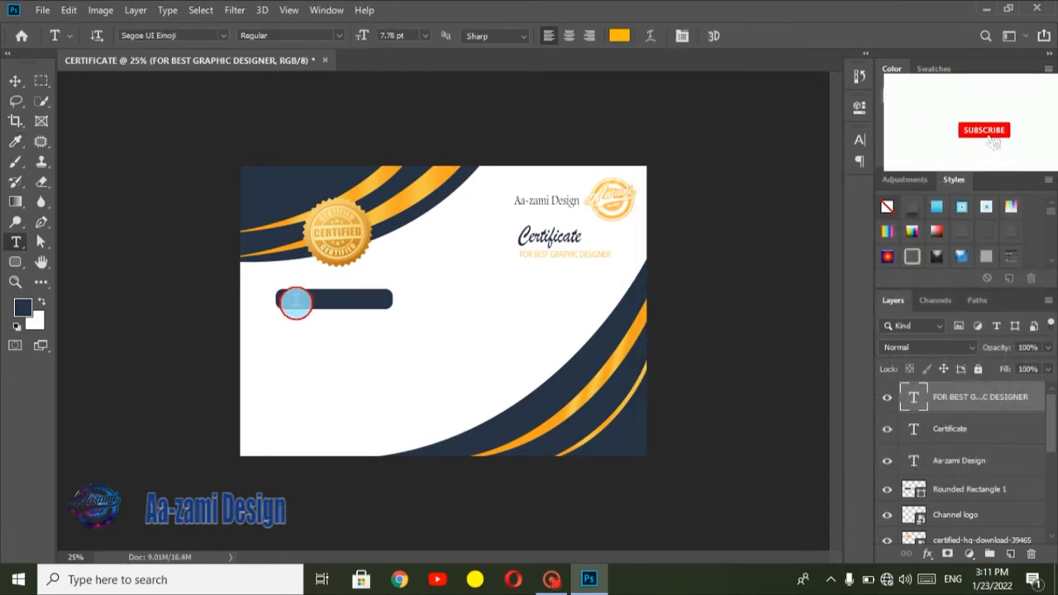
Step: Add the text "THIS CERTIFICATE PROUDLY PRESENTED TO" over the navy label bar
click(285, 301)
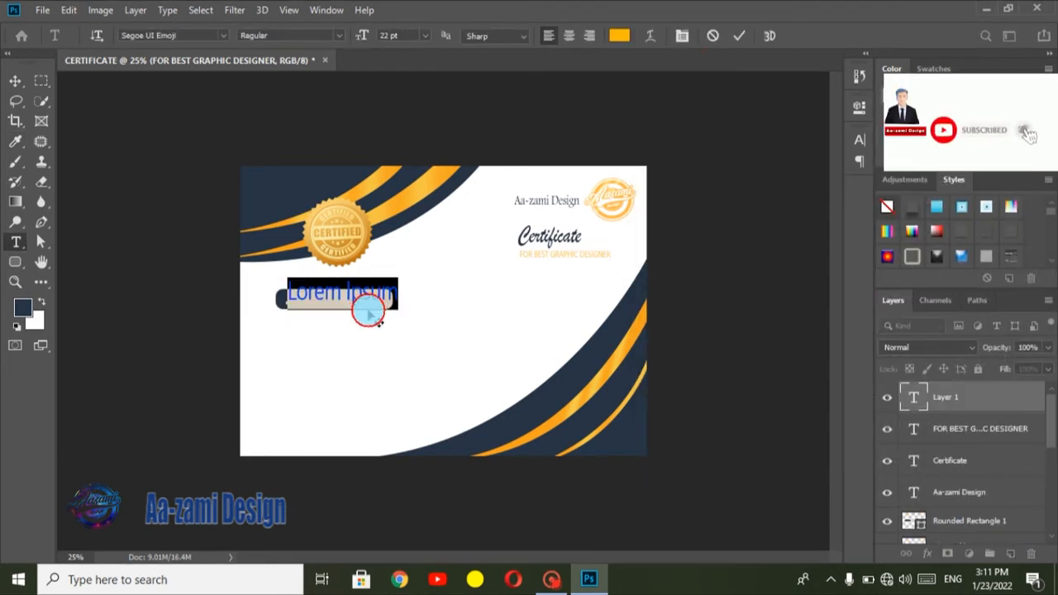
text(THIS)
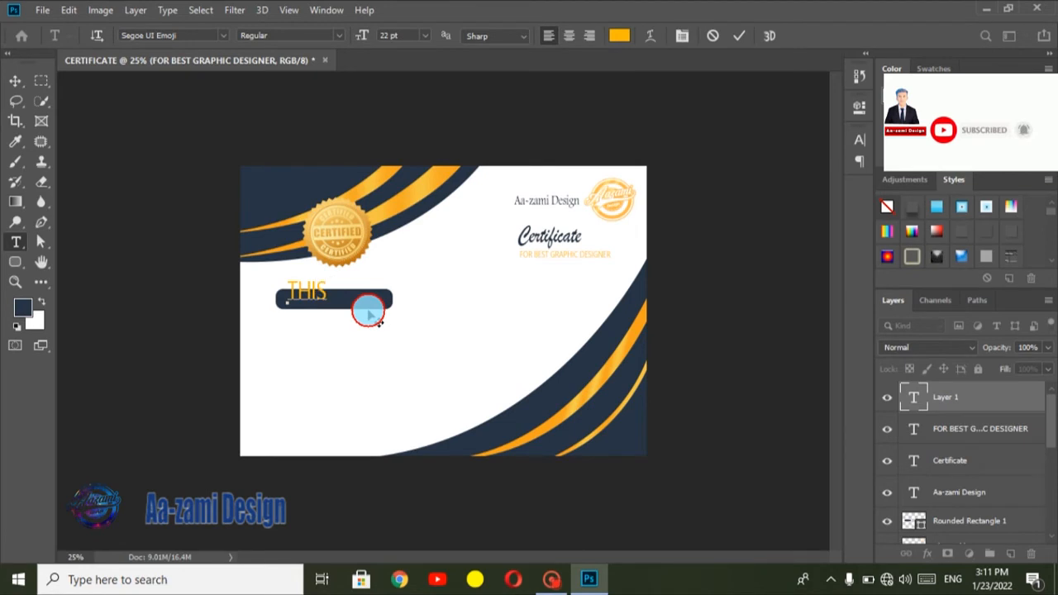
text( CERTIFICATE PROUDLY PRESENTED T)
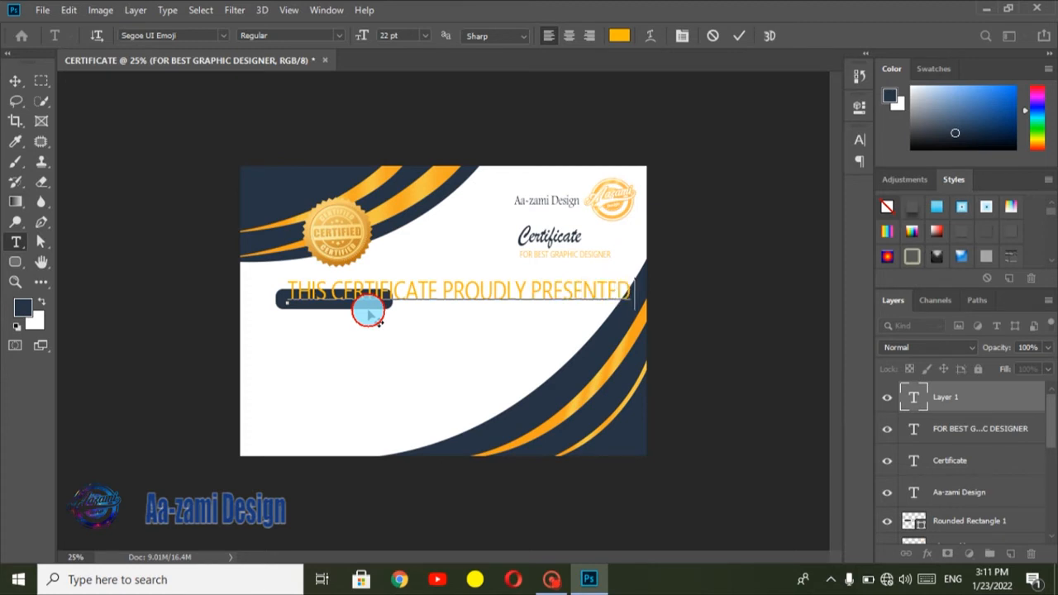
click(738, 36)
Step: Scale the "THIS CERTIFICATE PROUDLY PRESENTED TO" text to about 28% and center it inside the navy label bar
key(ctrl+t)
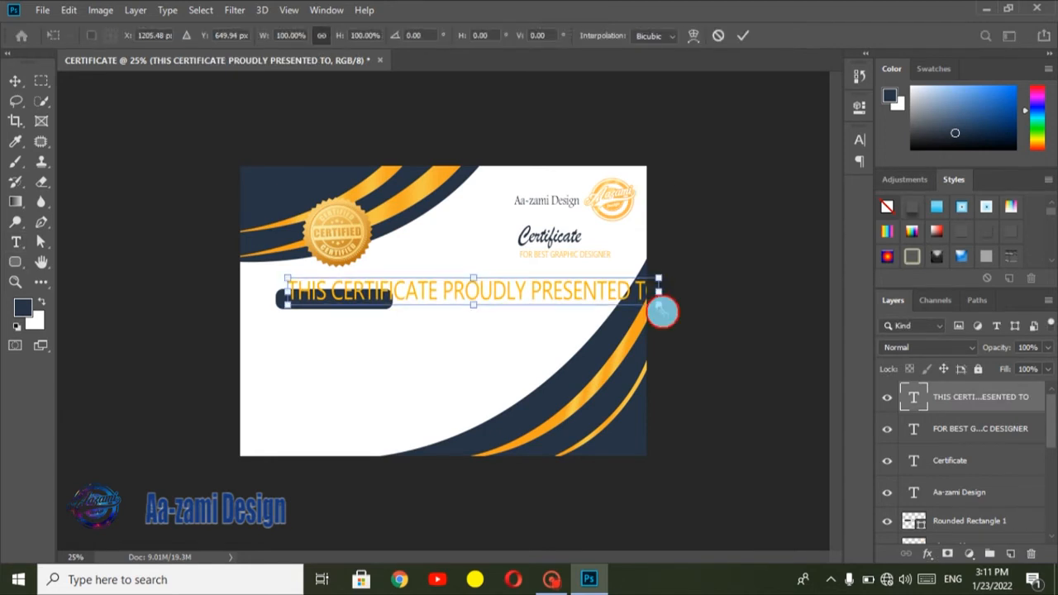
drag(649, 292, 359, 298)
key(Down)
key(Down)
key(Down)
key(Down)
key(Down)
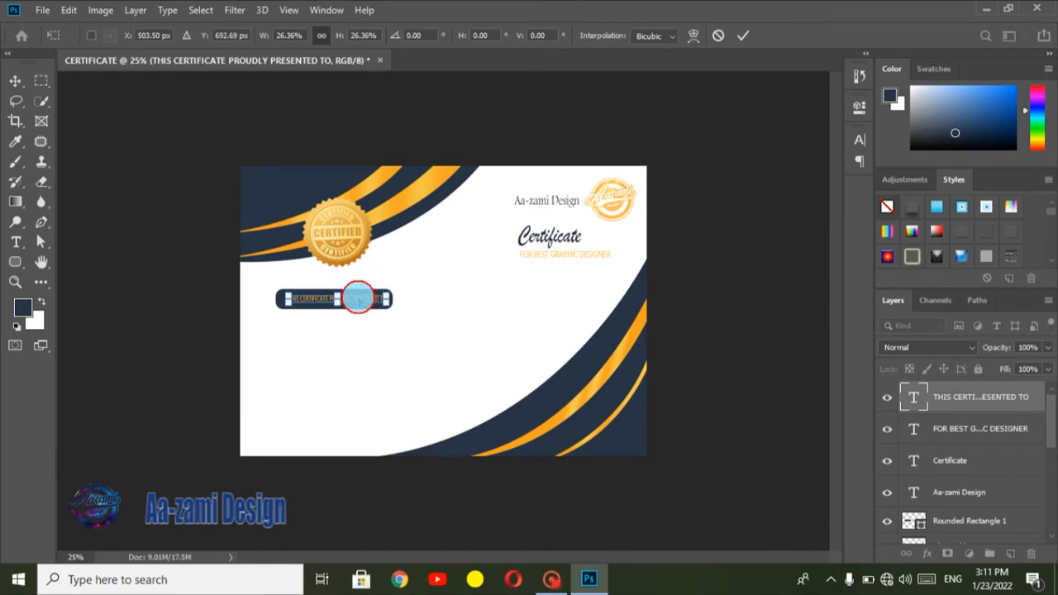
drag(381, 300, 386, 300)
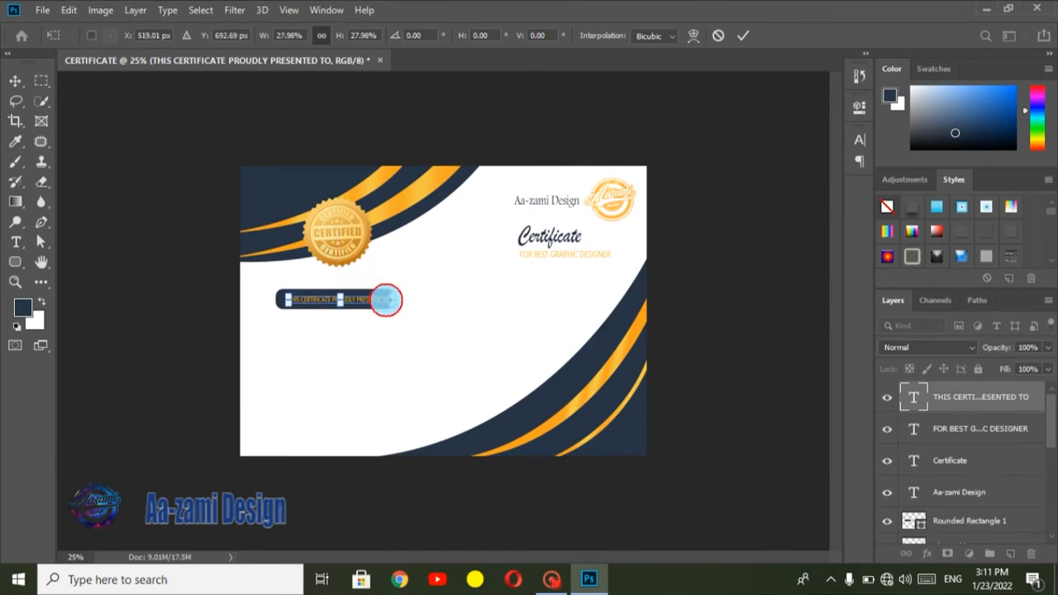
key(Left)
key(Left)
key(Left)
key(Up)
key(Up)
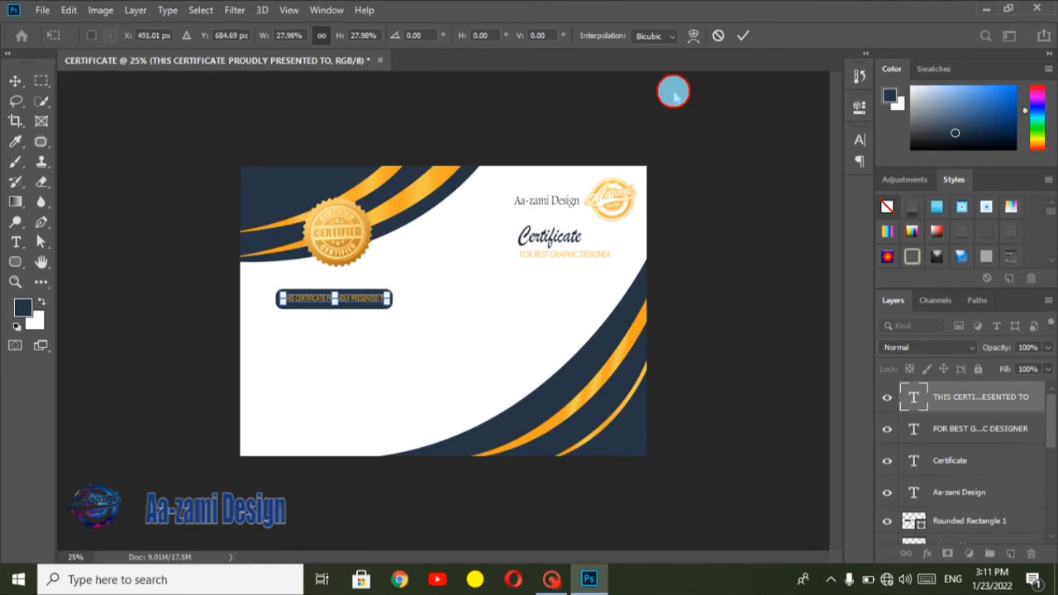
click(743, 35)
Step: Change the color of the "THIS CERTIFICATE PROUDLY PRESENTED TO" text to white (ffffff)
click(623, 37)
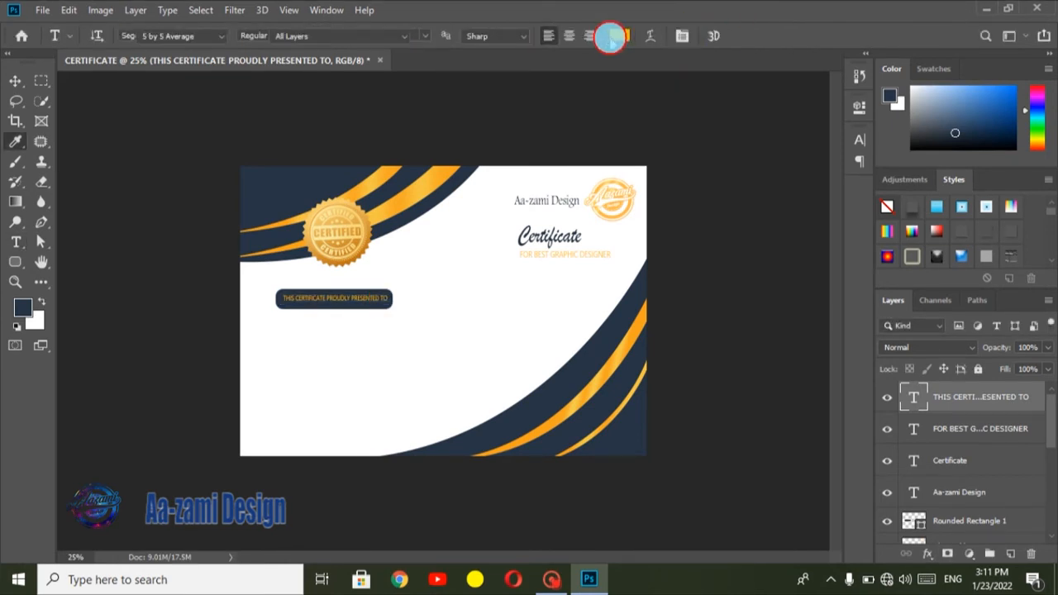
drag(694, 239, 543, 180)
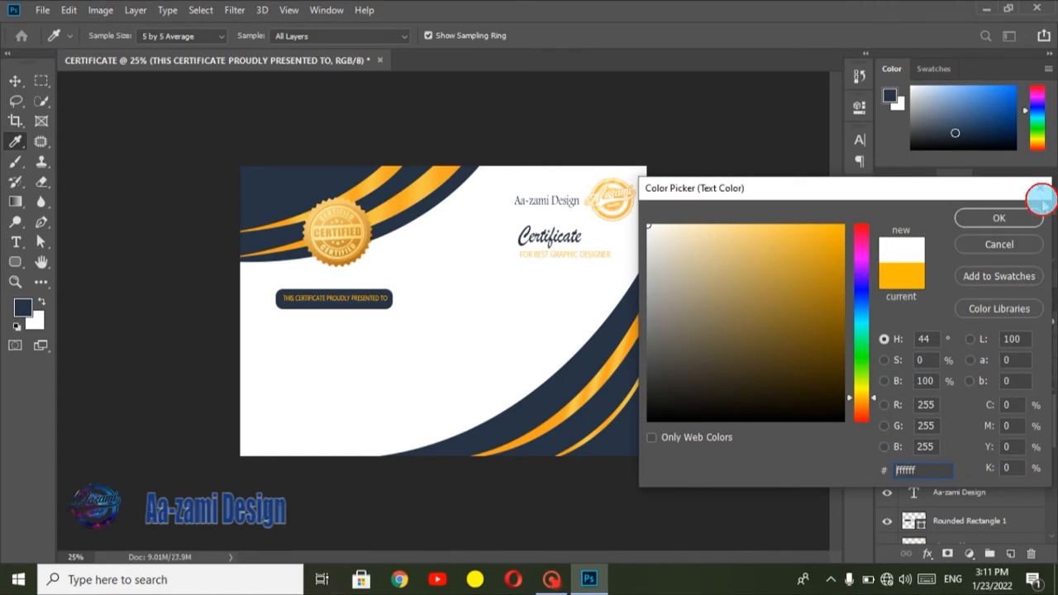
click(1000, 217)
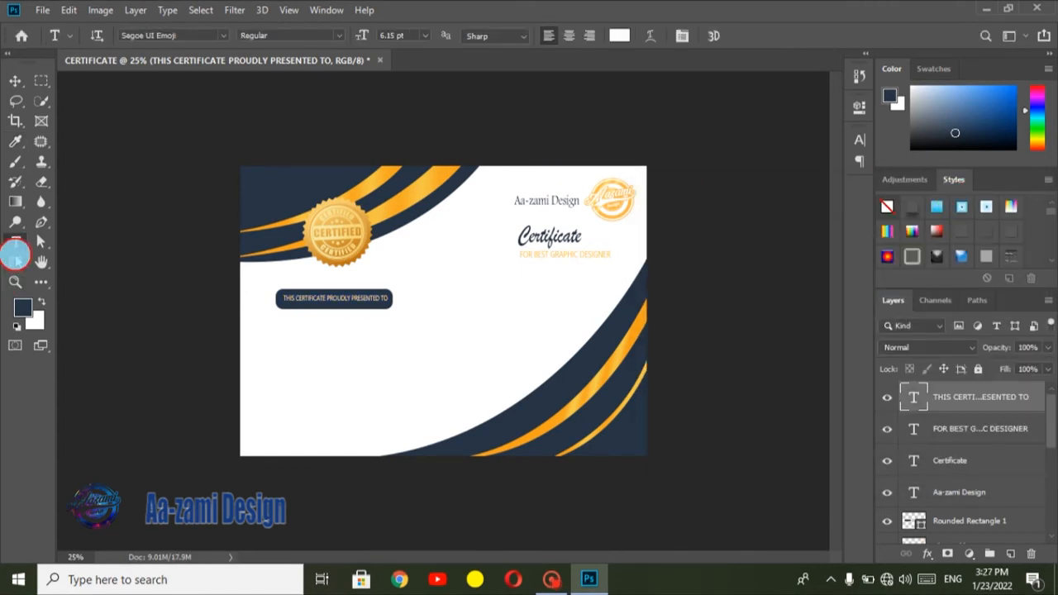
Step: Draw a thin navy rectangle about 620 × 8 px as a name line below the label bar
click(17, 260)
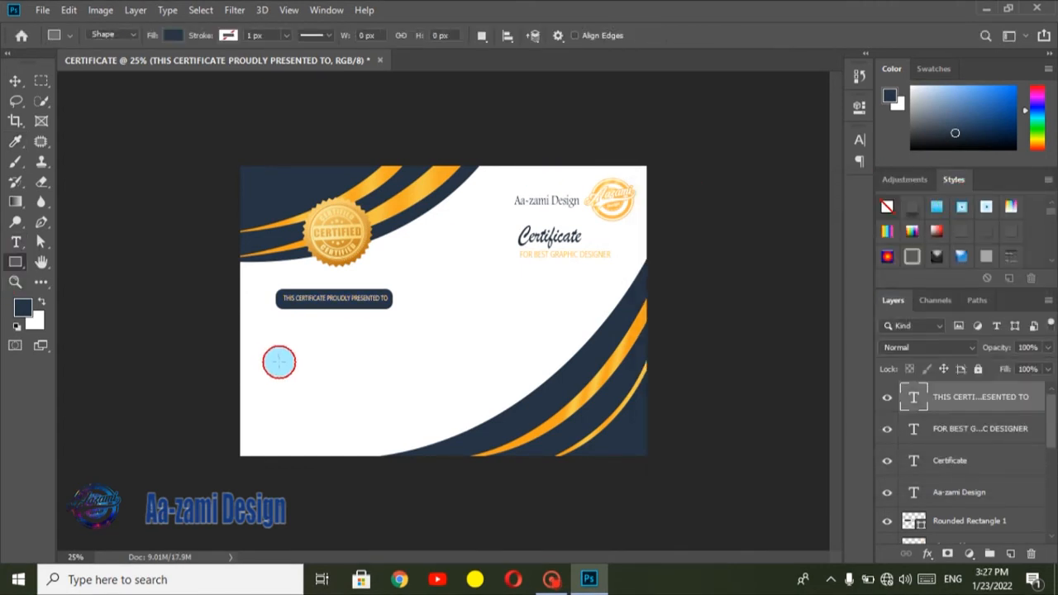
drag(278, 362, 397, 361)
click(815, 99)
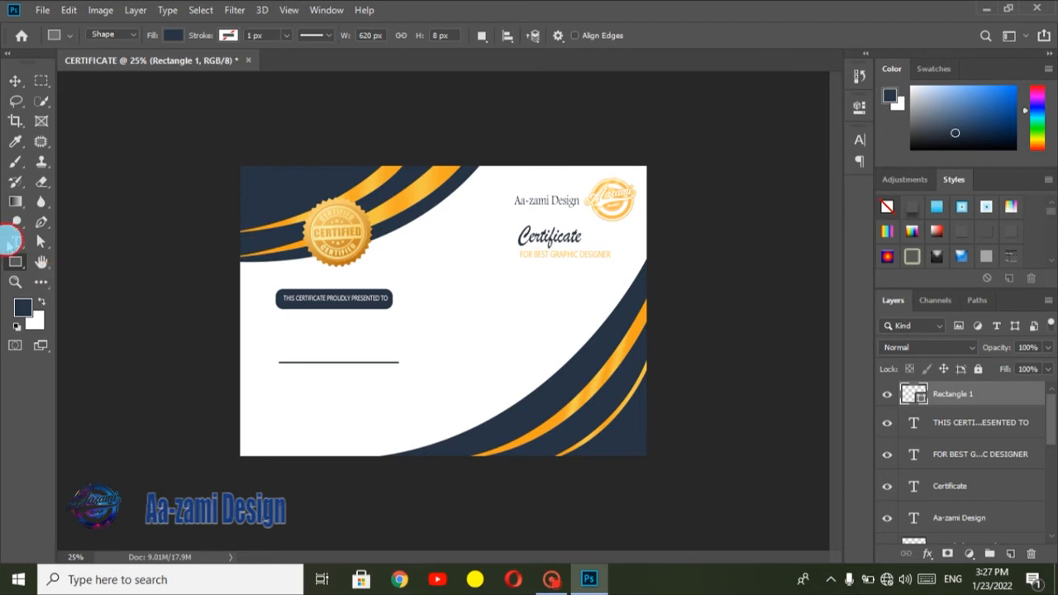
Step: Add the recipient's full name at 22 pt in dark gold (b08511) above the name line
click(15, 241)
click(283, 356)
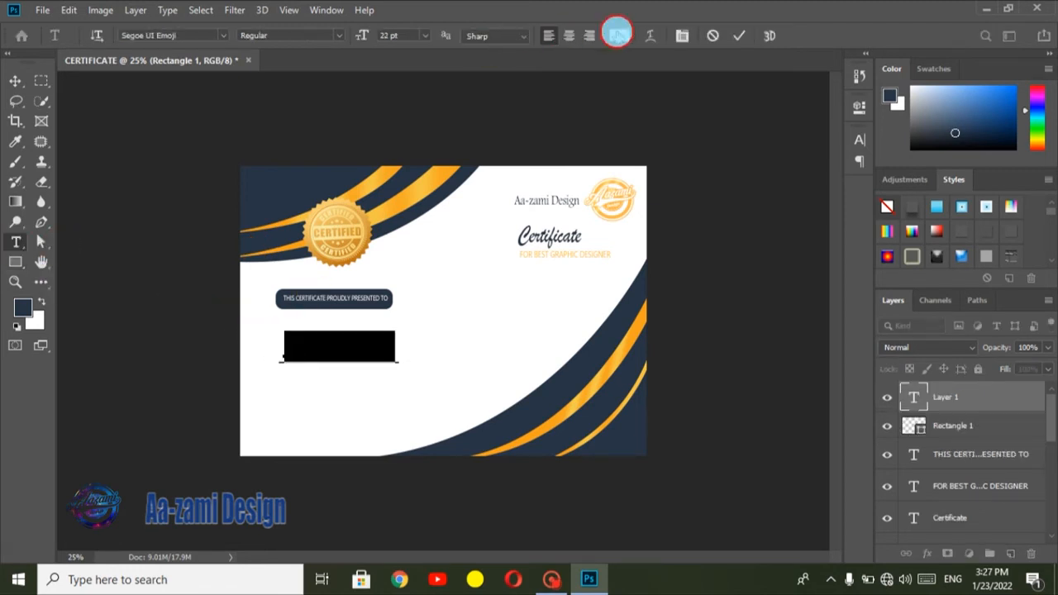
click(619, 36)
click(367, 183)
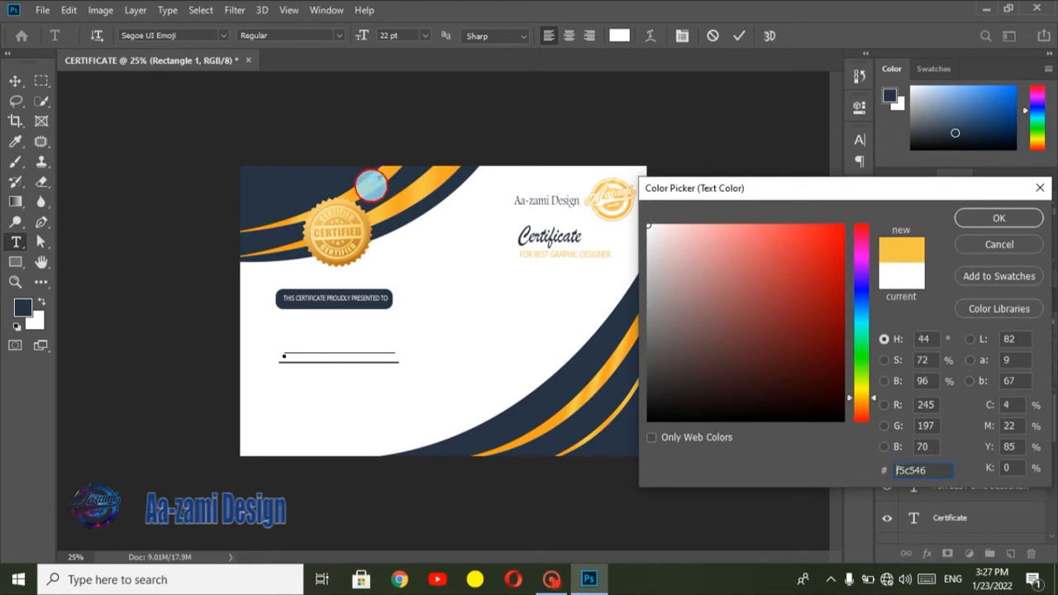
click(824, 293)
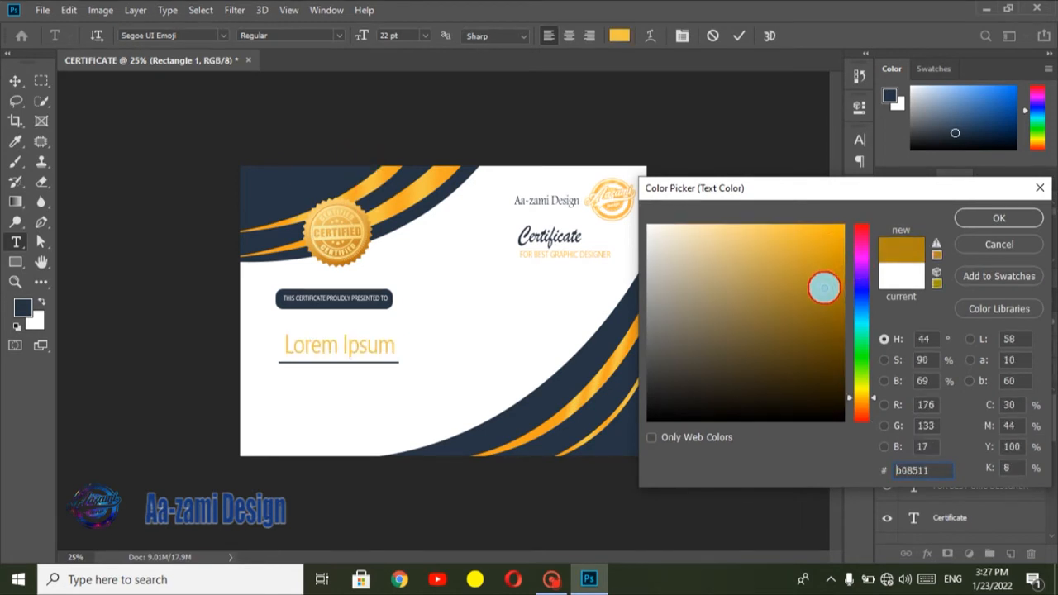
click(972, 219)
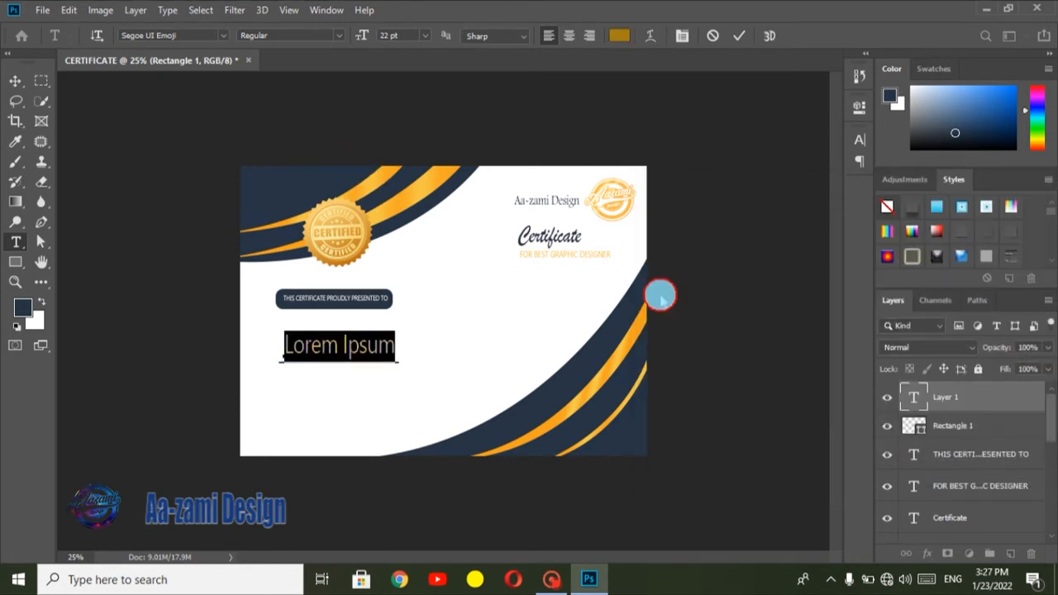
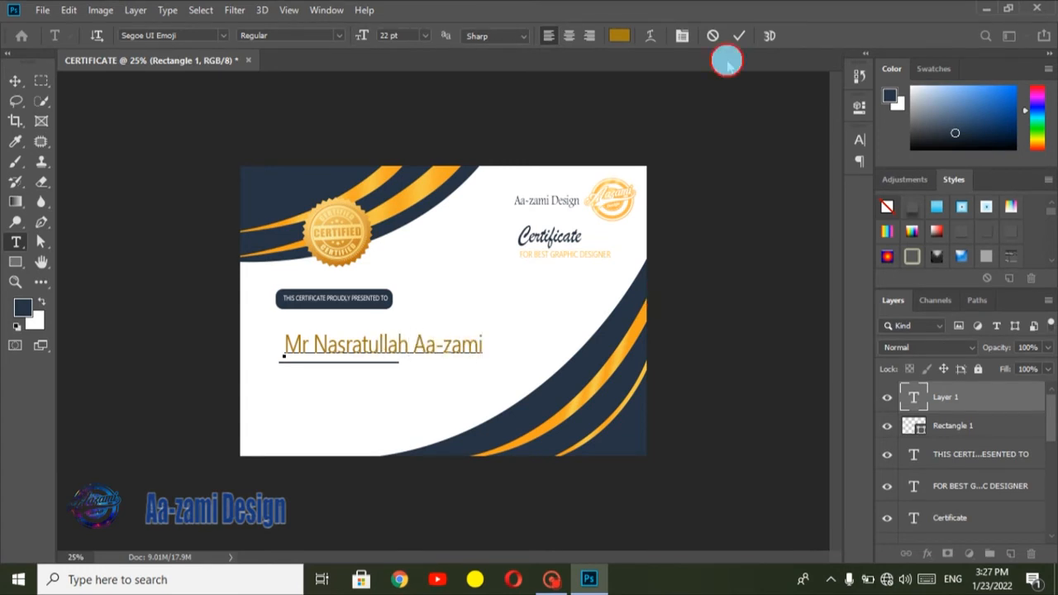
click(741, 37)
Step: Change the font of the recipient's name to Edwardian Script ITC
click(684, 38)
click(736, 161)
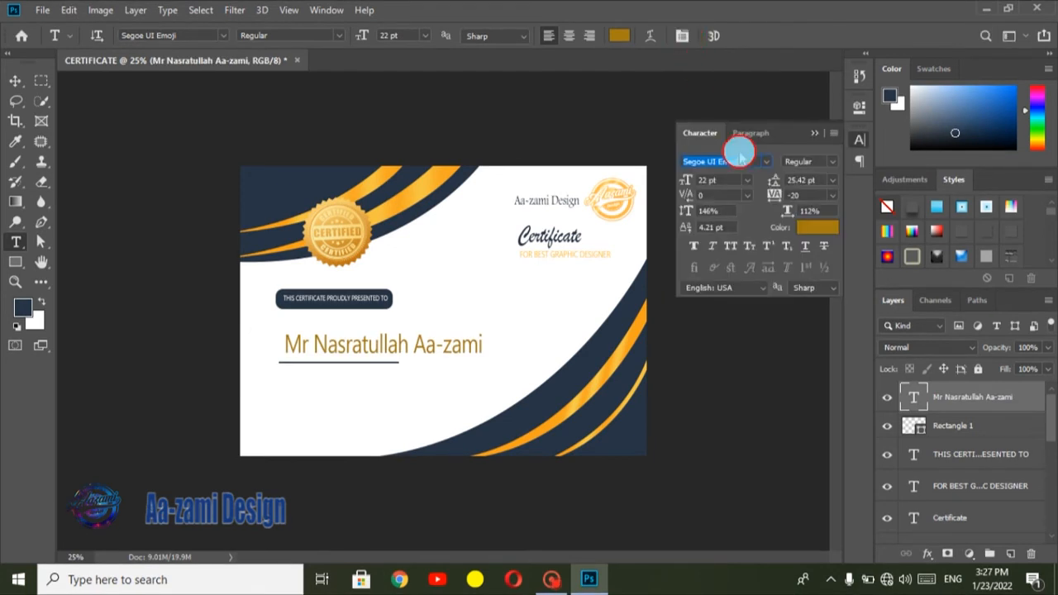
click(767, 161)
click(772, 211)
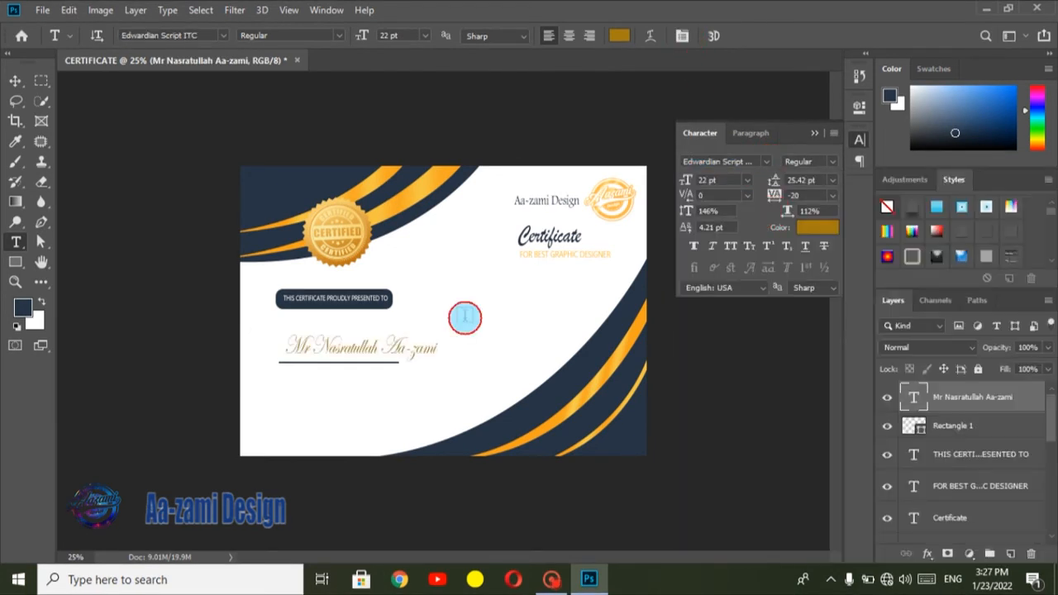
click(811, 132)
Step: Scale the recipient's name to about 77% and set it directly on the name line
click(404, 350)
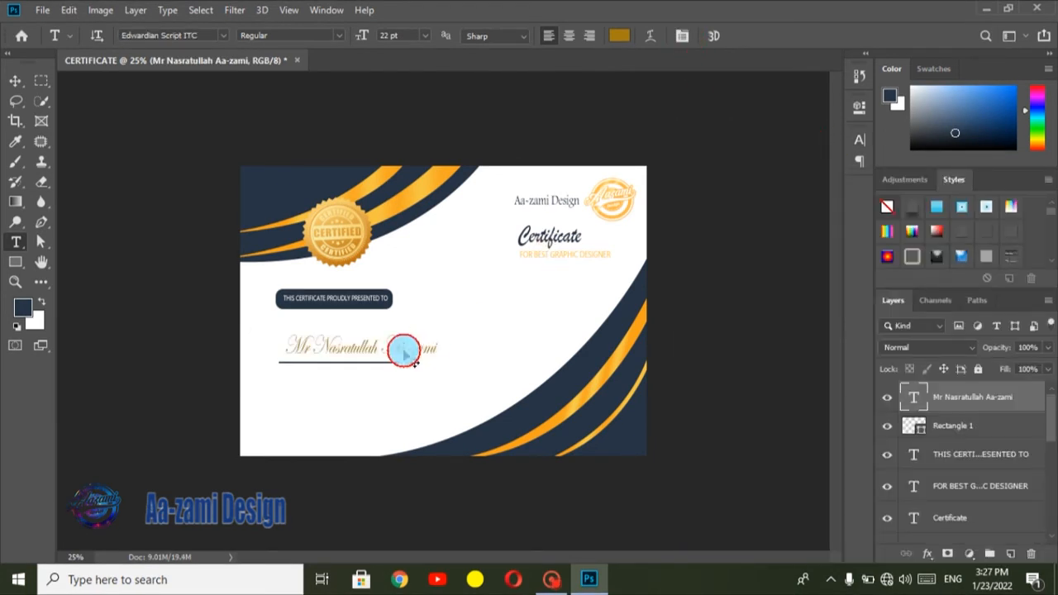
key(ctrl+t)
drag(430, 345, 394, 345)
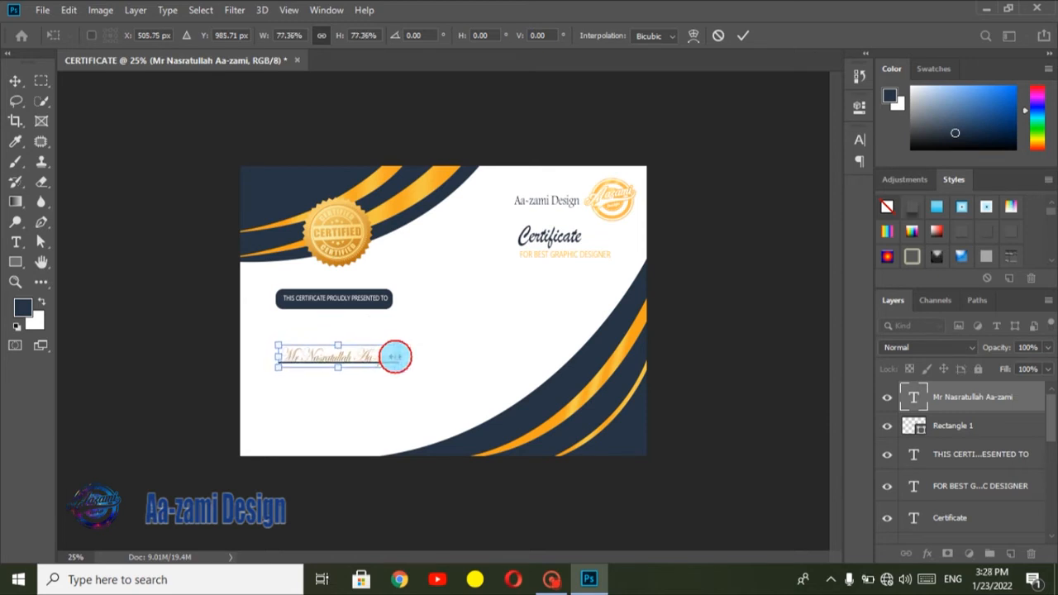
click(745, 35)
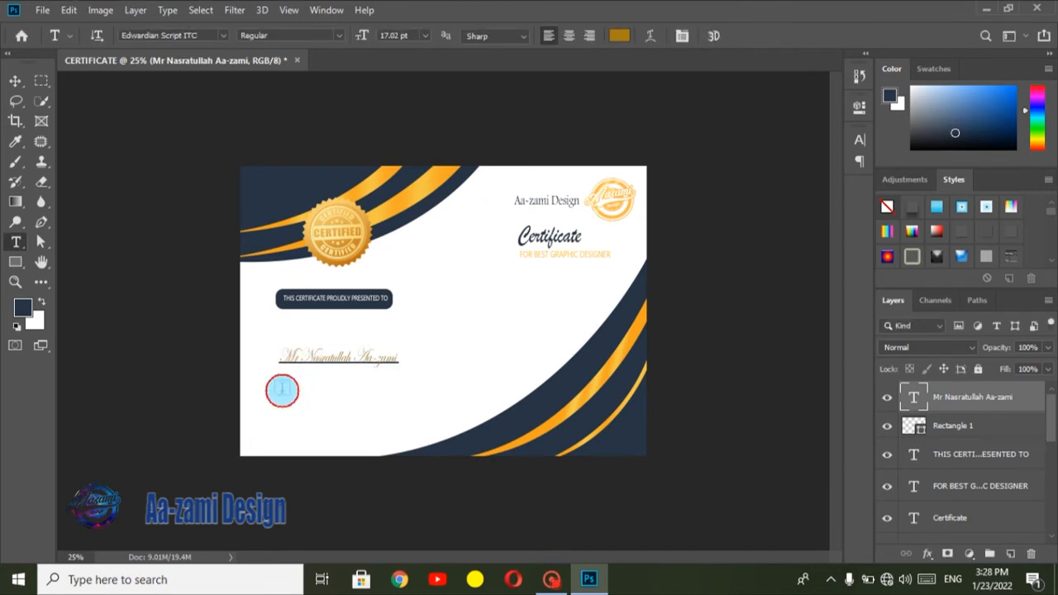
Step: Add the text "Has successfully complated the following course in Aa-zami Design. We wish him more success in life" over three lines below the recipient's name
click(282, 380)
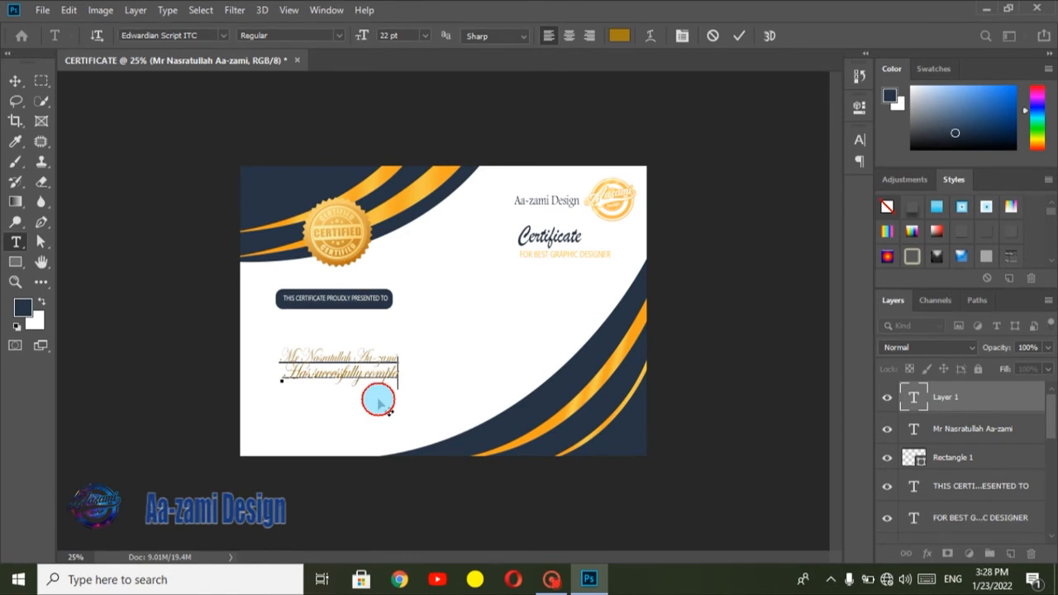
text(d the following course)
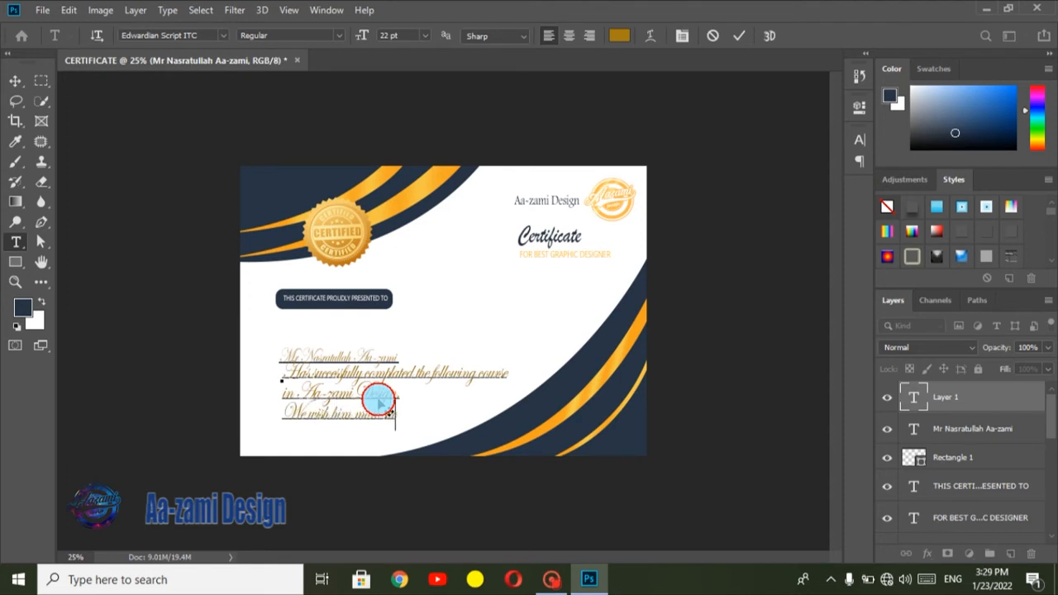
text(success in life)
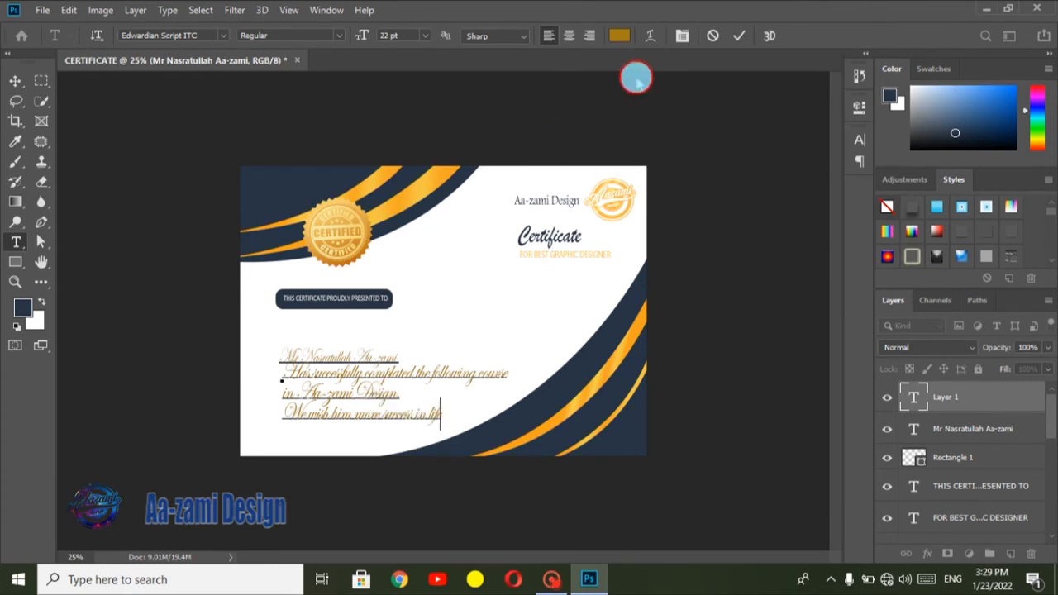
click(738, 36)
Step: Set the completion text's font to Segoe UI Emoji and its tracking to -40
click(688, 35)
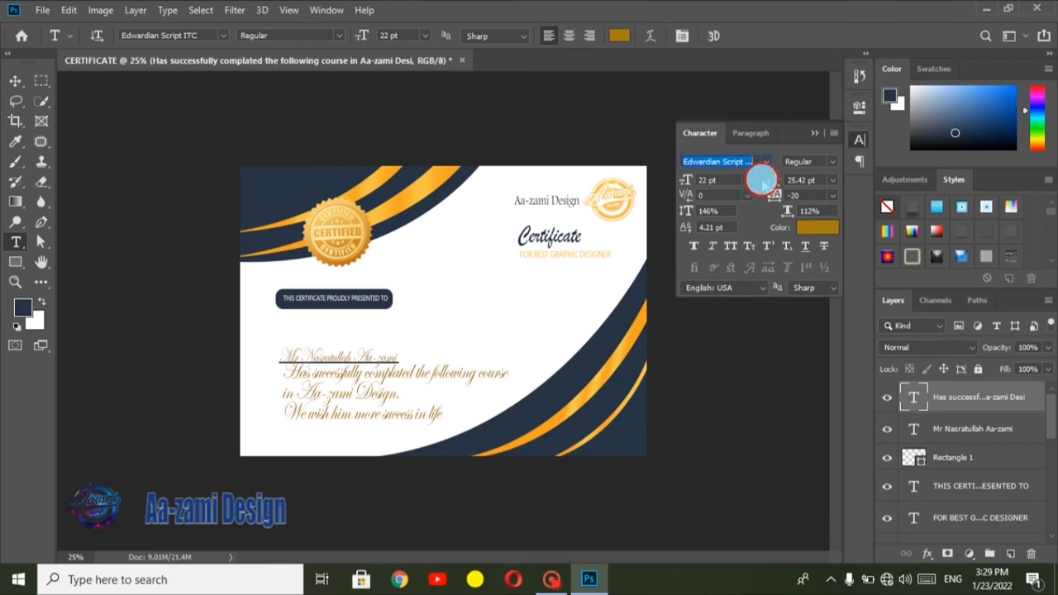
click(764, 162)
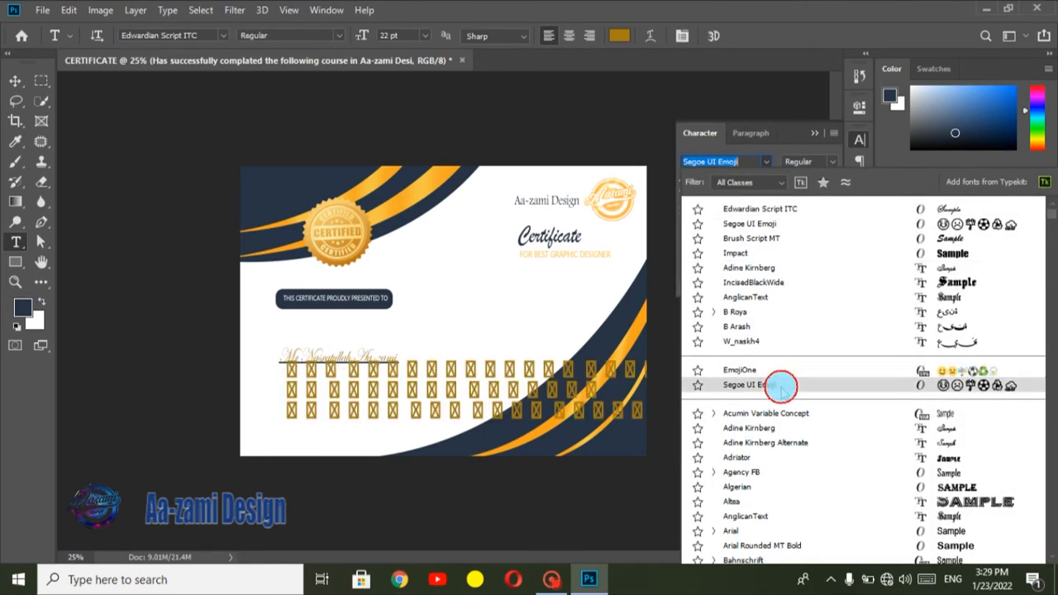
click(779, 387)
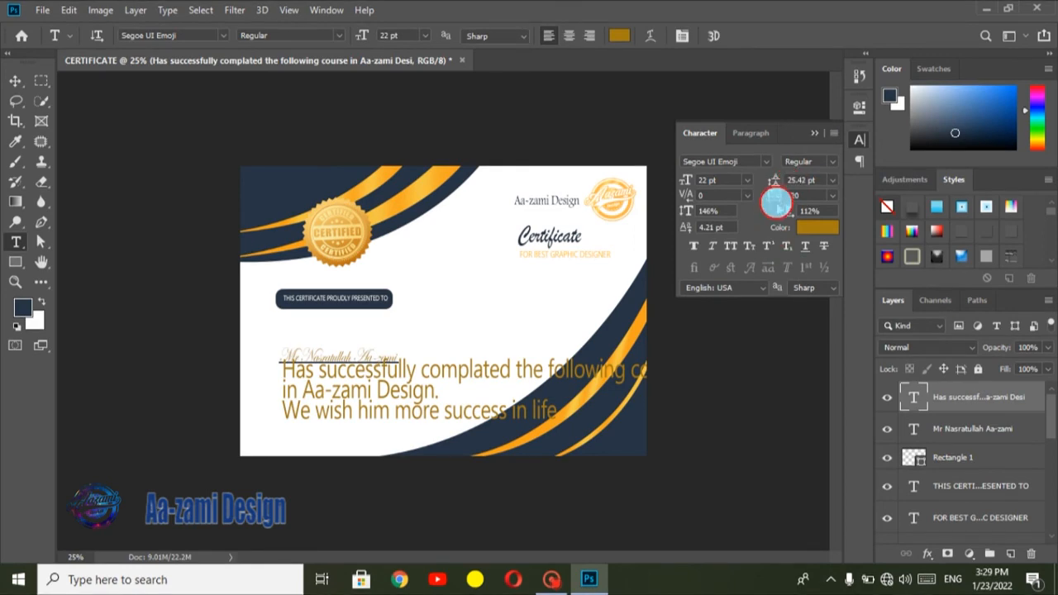
drag(775, 198, 802, 145)
click(811, 135)
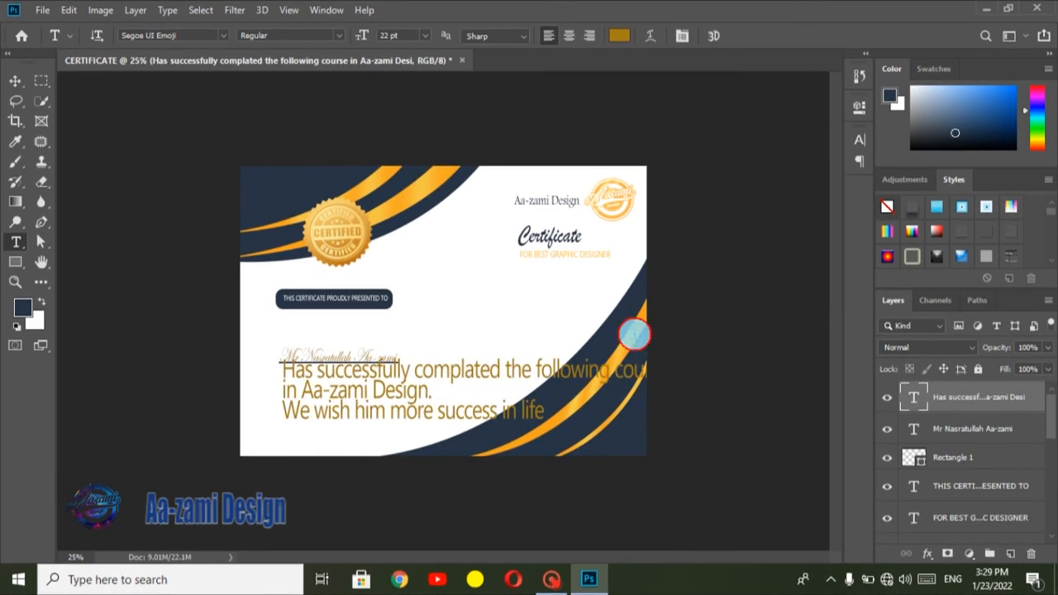
Step: Scale the completion text to about 42% and place it directly below the name line
key(ctrl+t)
drag(663, 387, 389, 373)
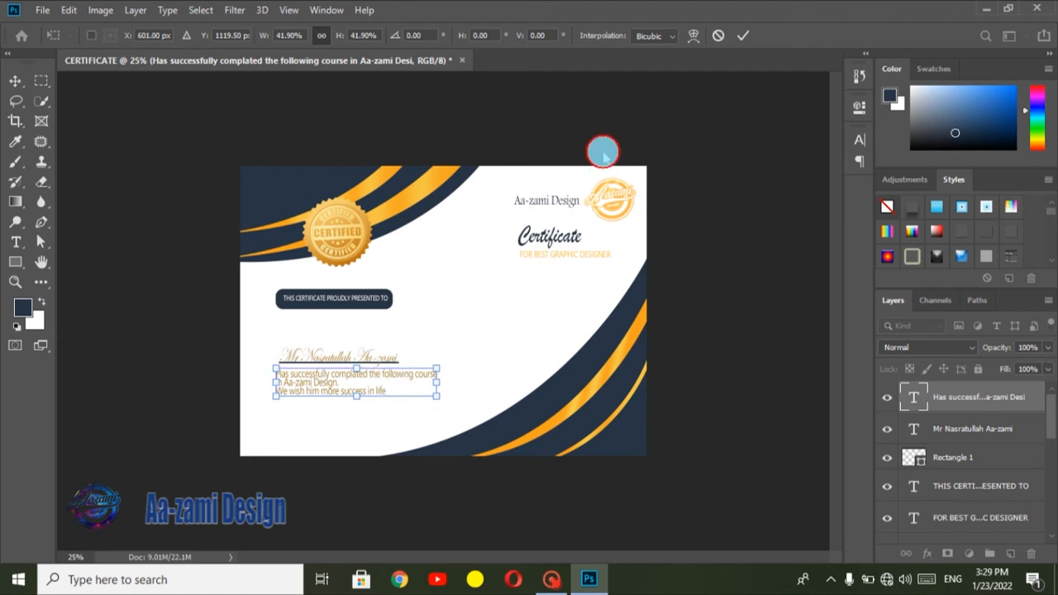
click(741, 33)
Step: Set the completion text to 10.22 pt with baseline shift -0.24 pt and tracking 20, widen its leading, and nudge it slightly left
click(682, 36)
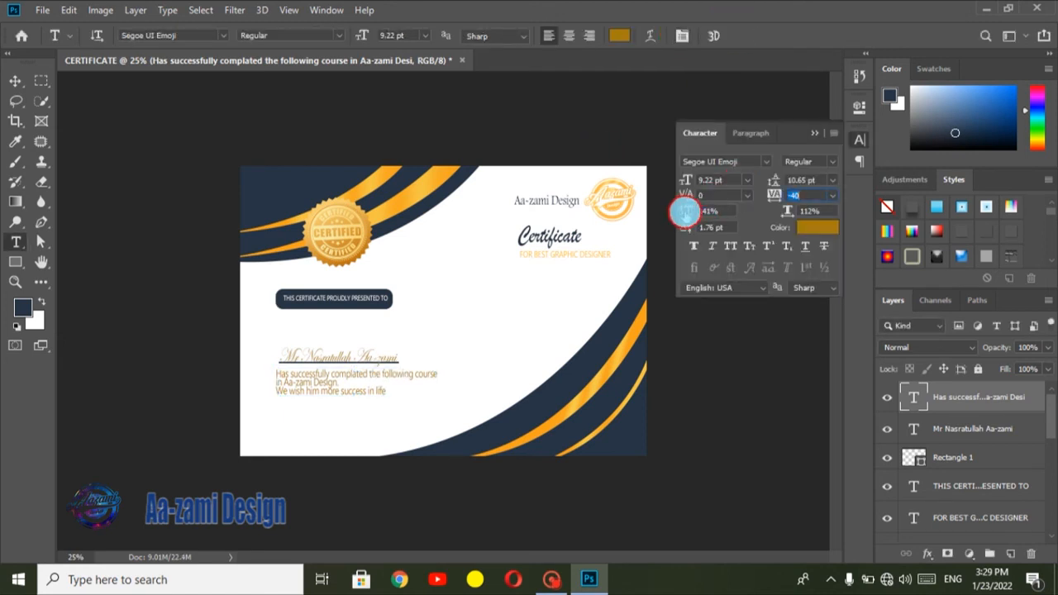
drag(688, 183, 683, 224)
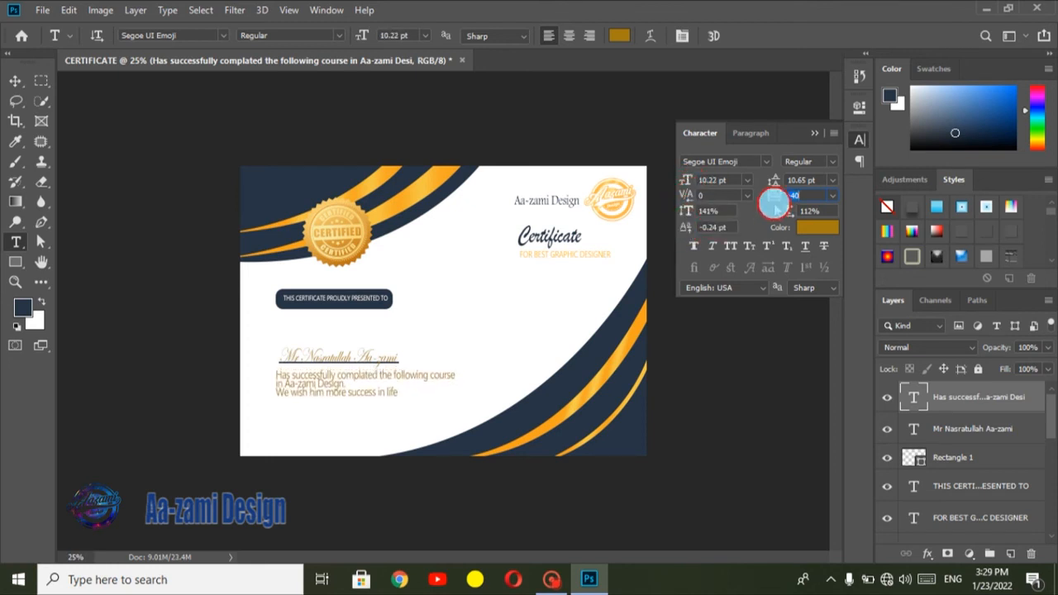
drag(774, 202, 781, 178)
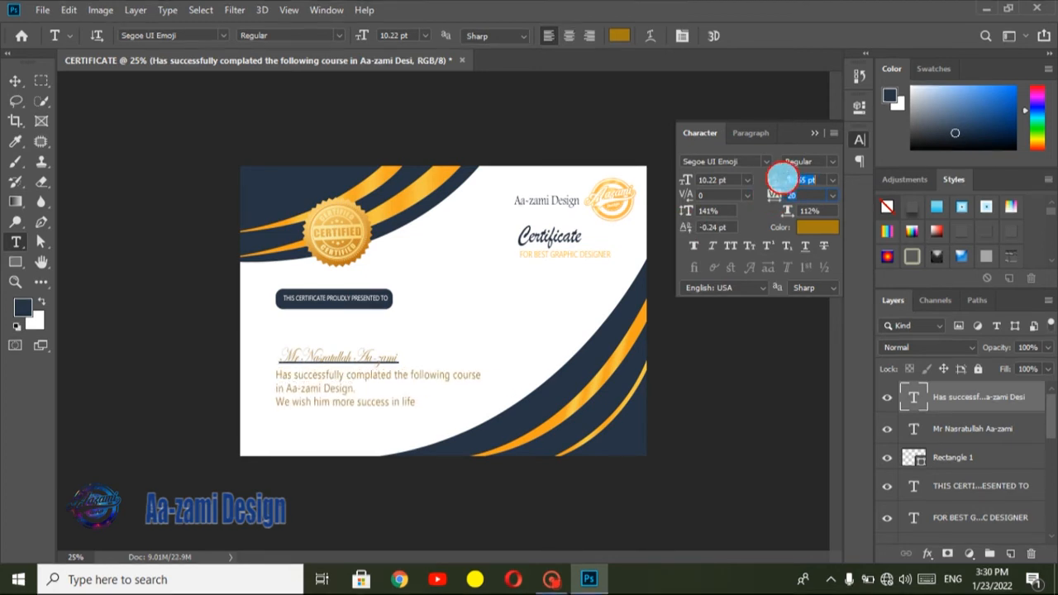
click(813, 133)
key(ctrl+t)
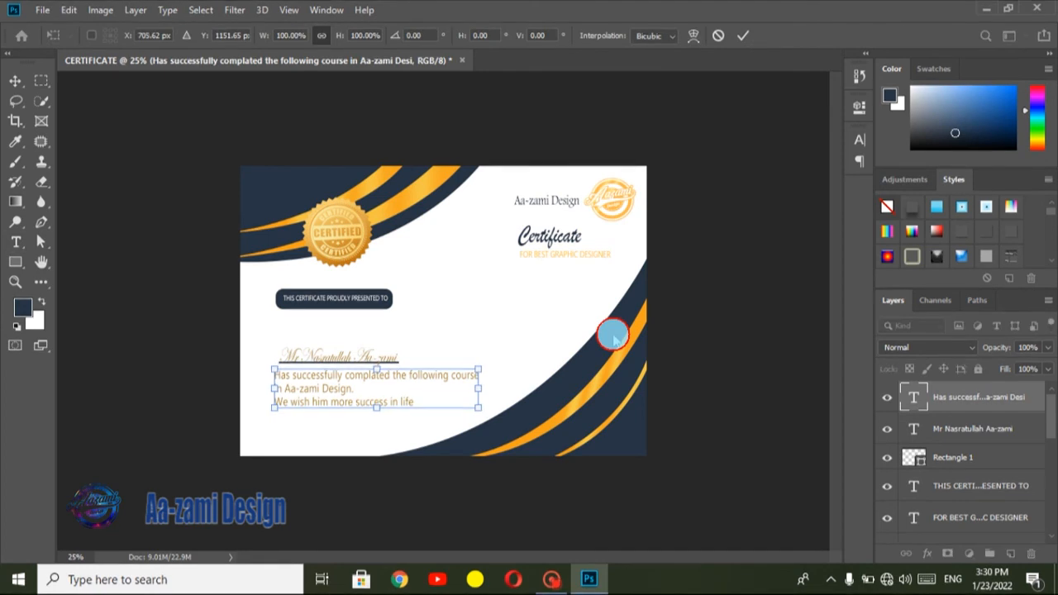
key(Return)
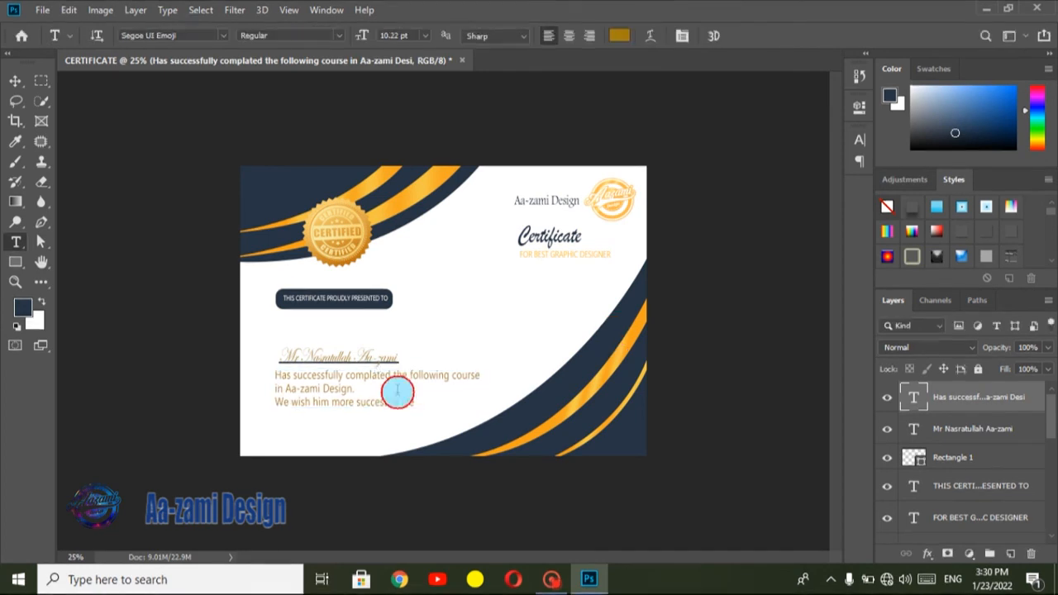
Step: Draw a thin navy rectangle of about 296 × 8 px as a line near the certificate's lower-left corner
click(15, 261)
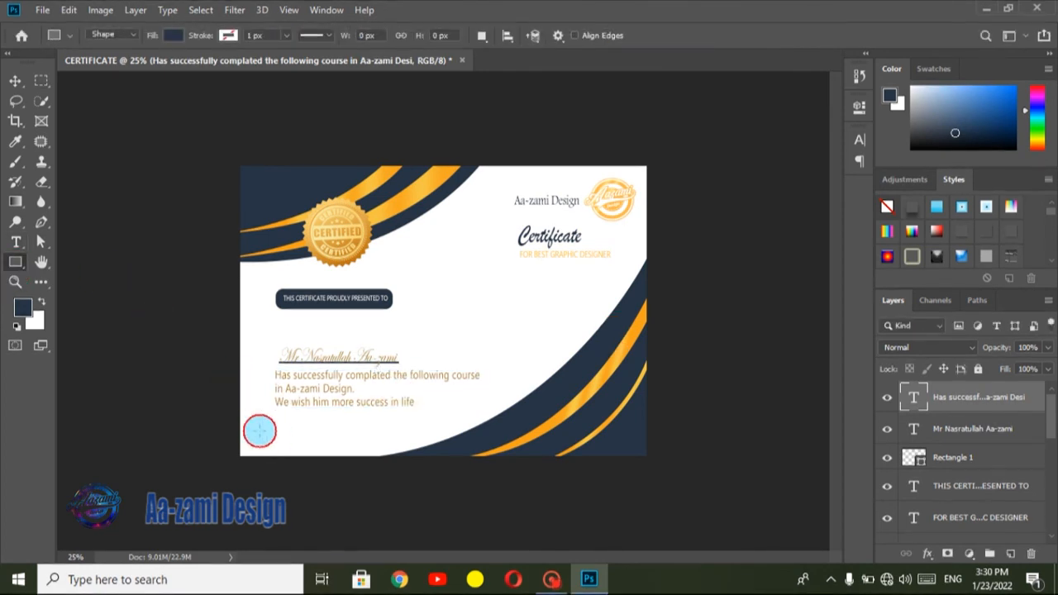
drag(260, 431, 319, 431)
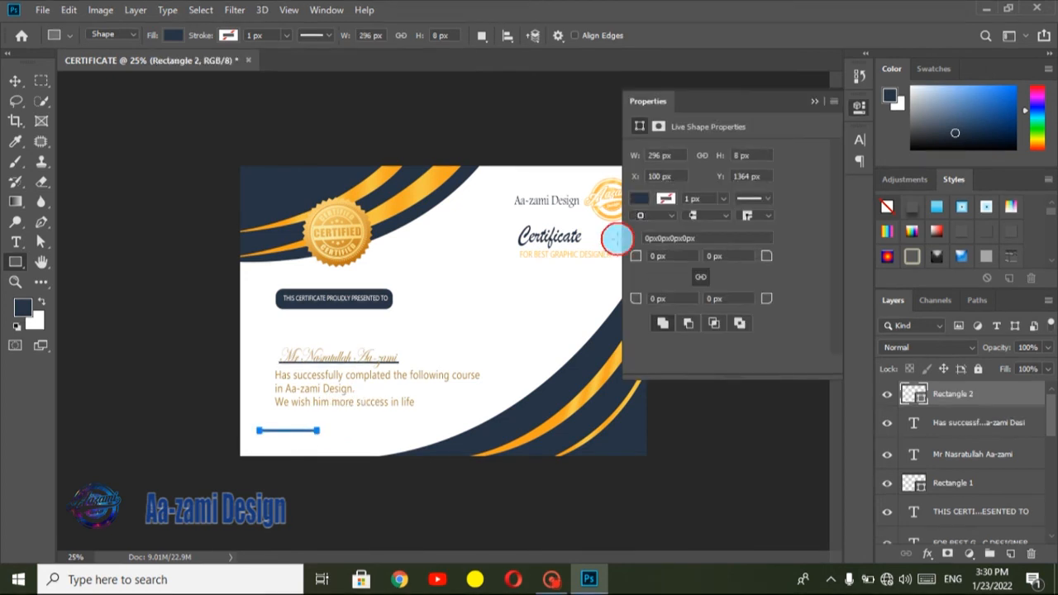
click(808, 101)
Step: Shift the short navy line right and slightly down so its start aligns with the completion text
key(ctrl+t)
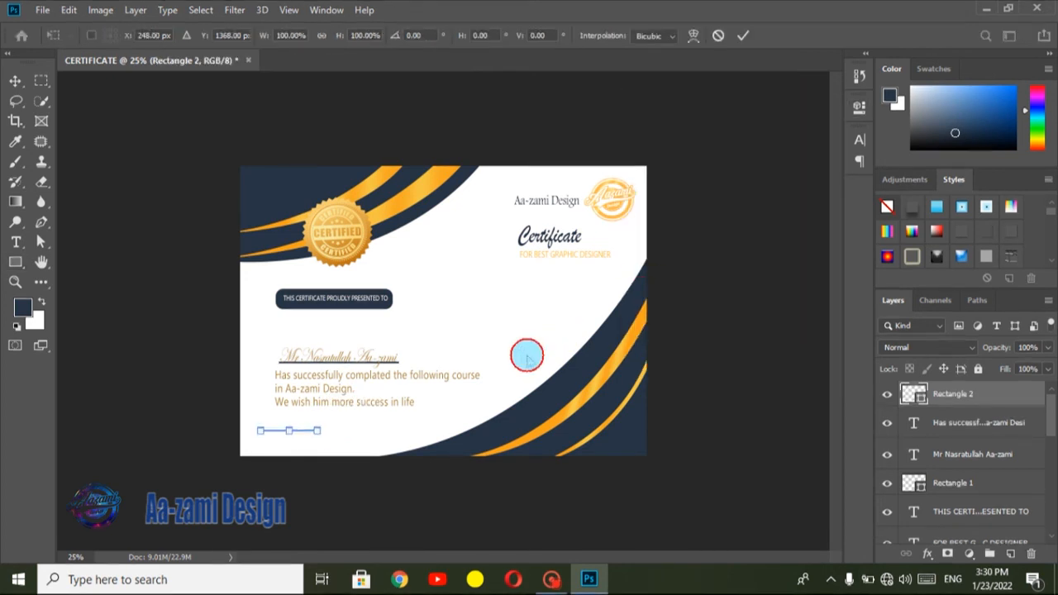
key(Right)
key(Right)
key(Right)
key(Right)
key(Right)
key(Right)
key(Right)
key(Right)
key(Right)
key(Right)
key(Right)
key(Right)
key(Right)
key(Right)
key(Right)
key(Down)
key(Down)
key(Return)
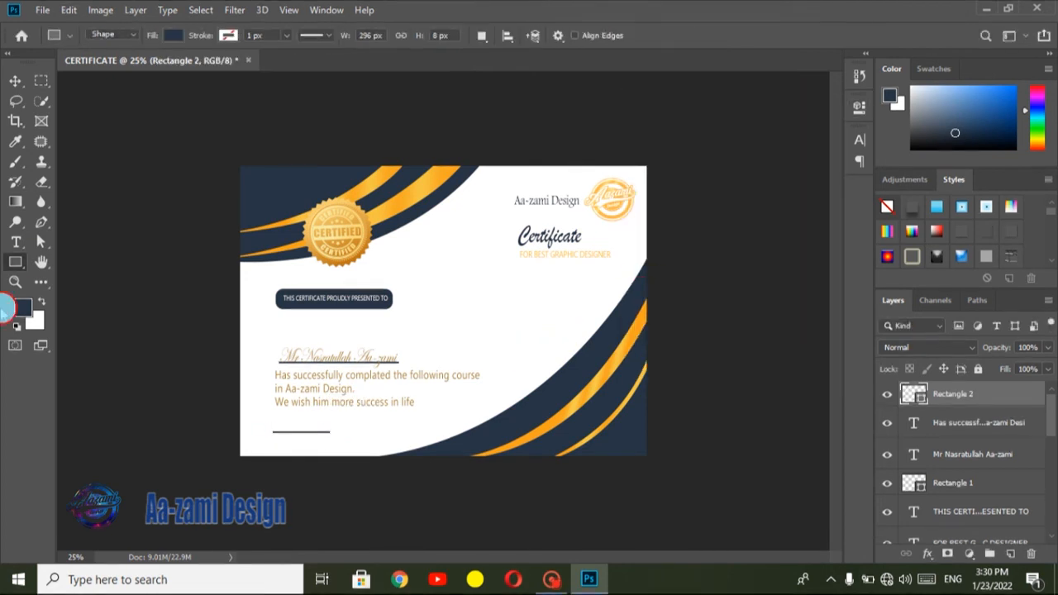
Step: Add the text "Date" at the start of the short line and set its font to Edwardian Script ITC
click(15, 241)
click(250, 427)
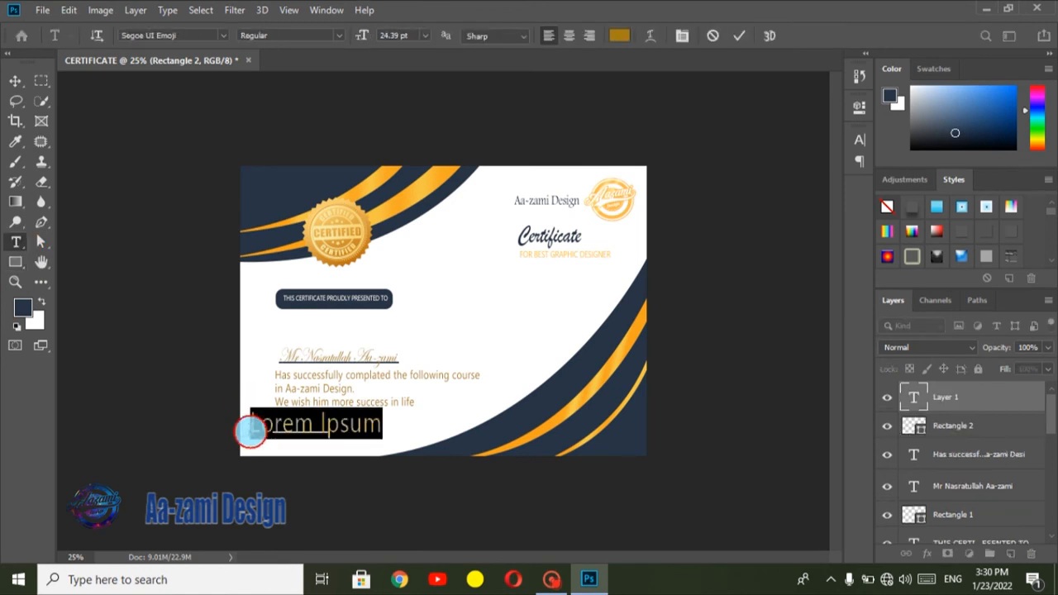
text(Da)
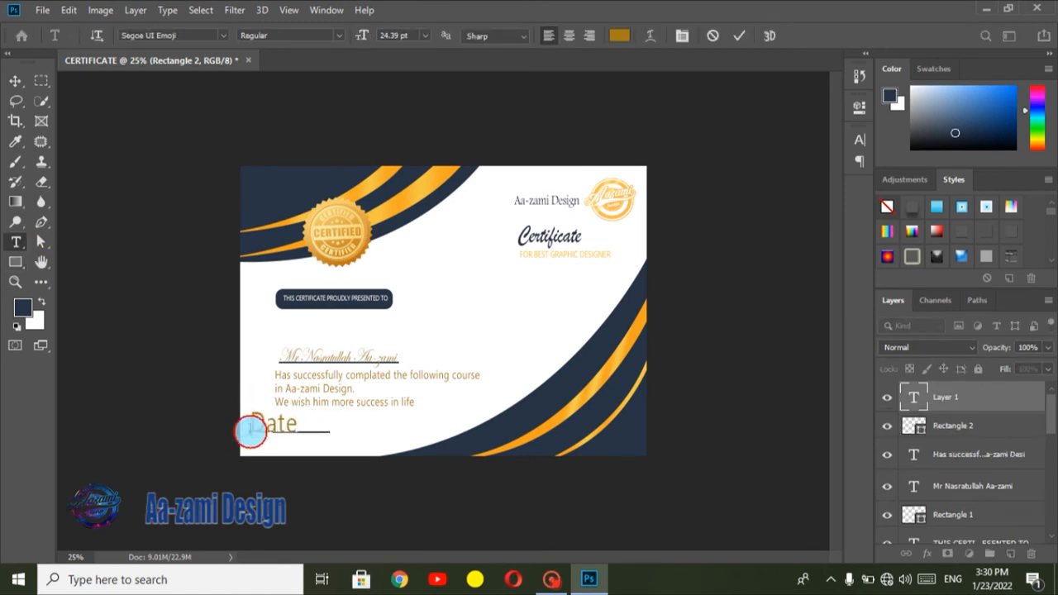
text(te)
click(737, 35)
click(679, 35)
click(767, 159)
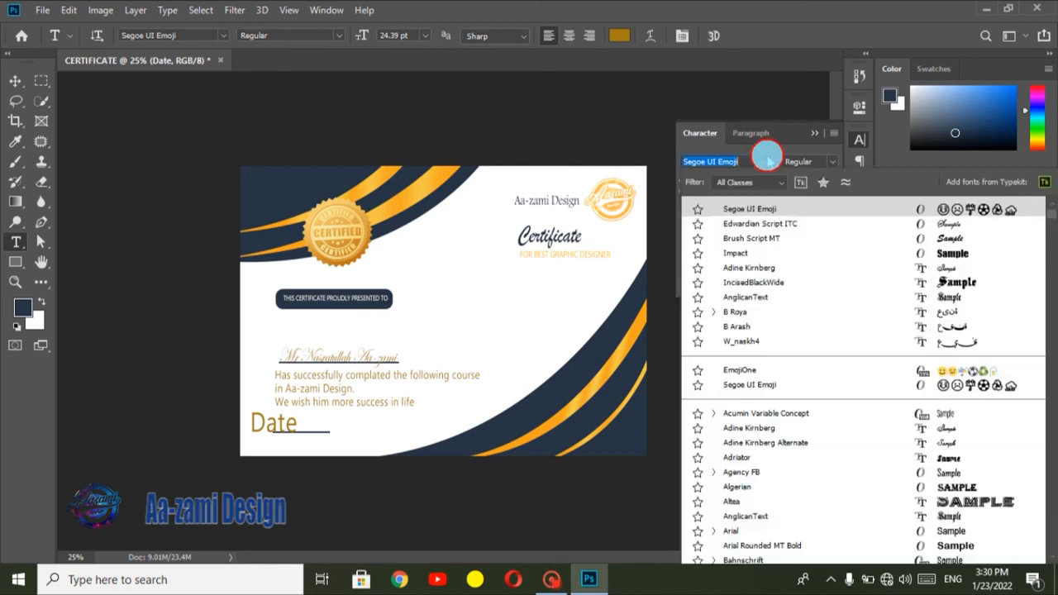
click(785, 222)
click(807, 141)
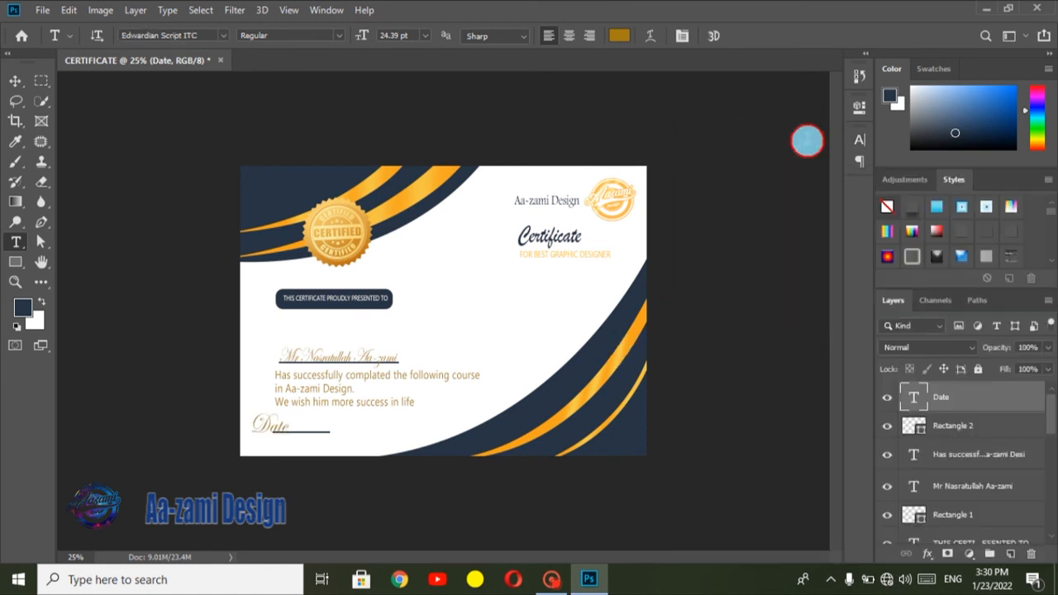
Step: Scale the "Date" label to about 55% and place it just left of the short line
key(ctrl+t)
drag(291, 421, 274, 424)
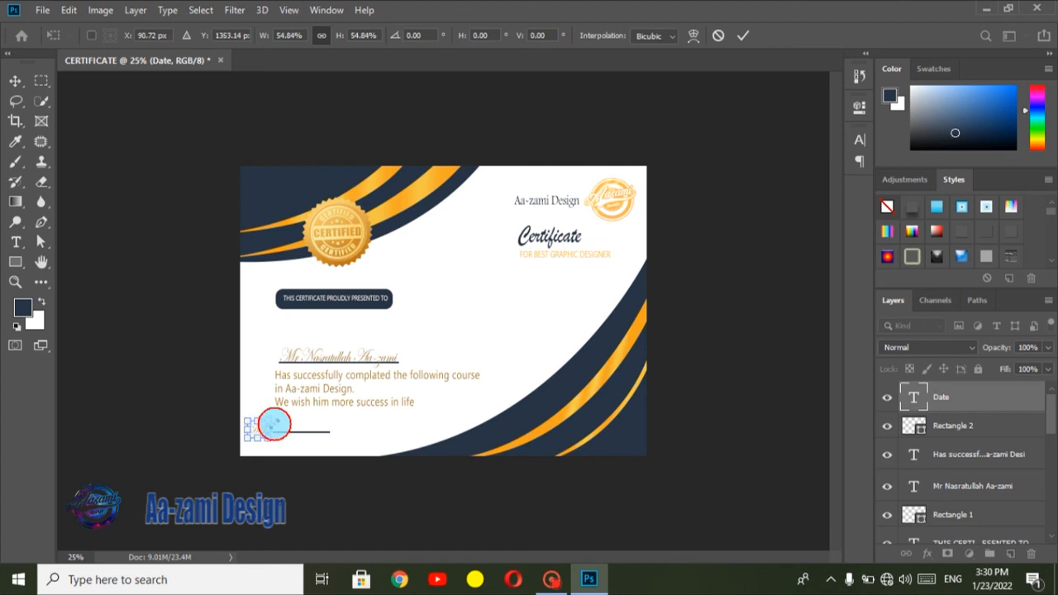
key(Return)
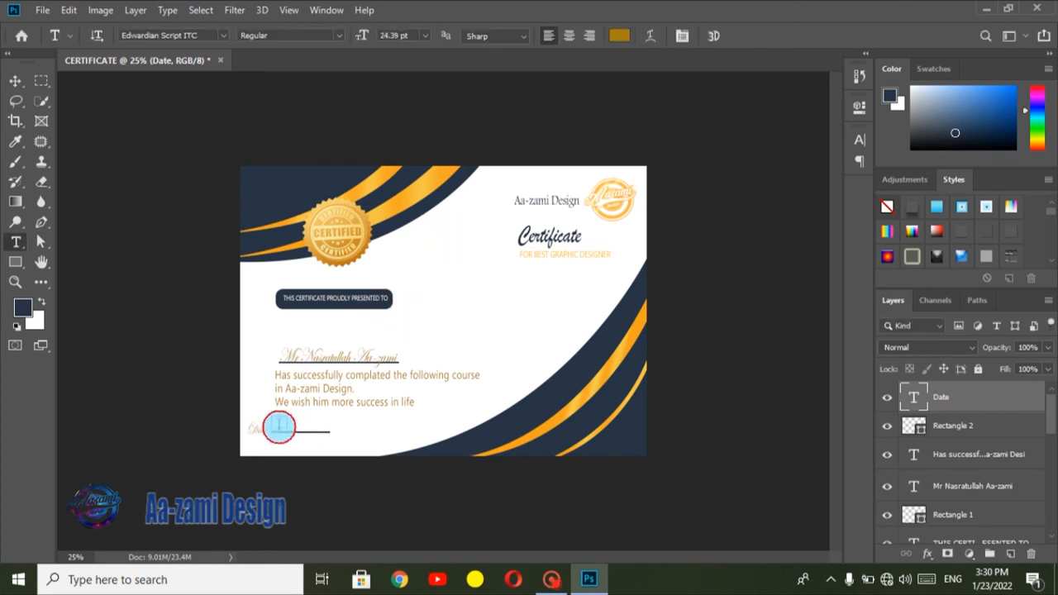
Step: Add the text "2022/1/23" in Edwardian Script ITC above the short line beside the "Date" label
click(279, 427)
text(202)
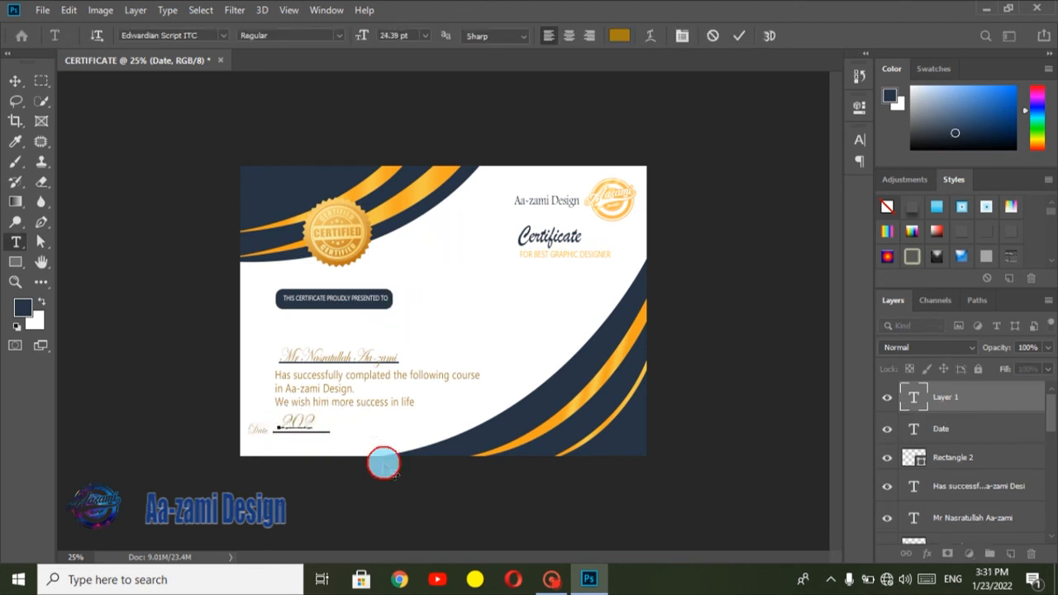
text(2/1)
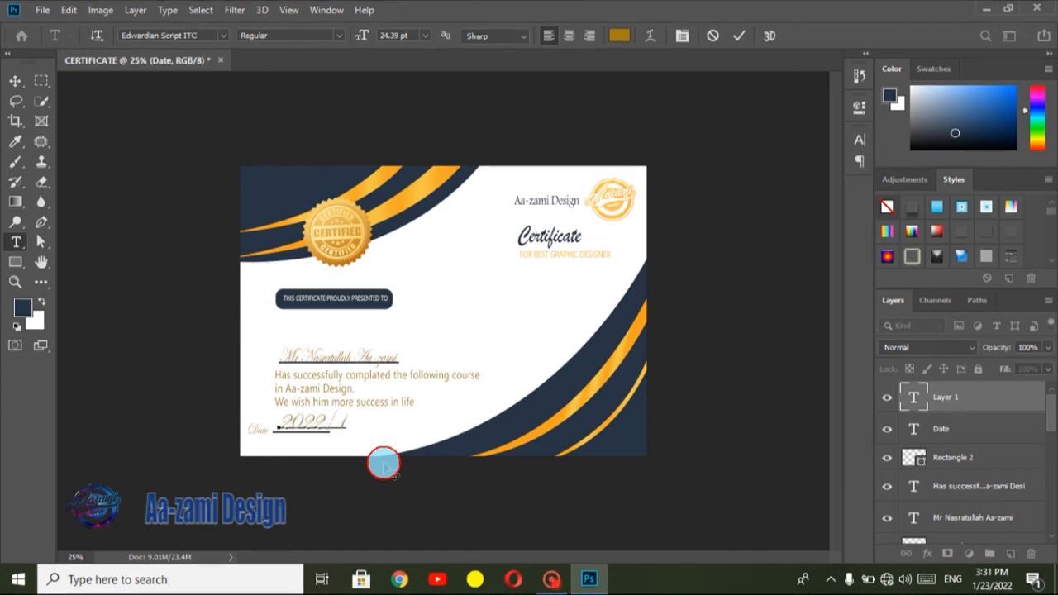
text(/23)
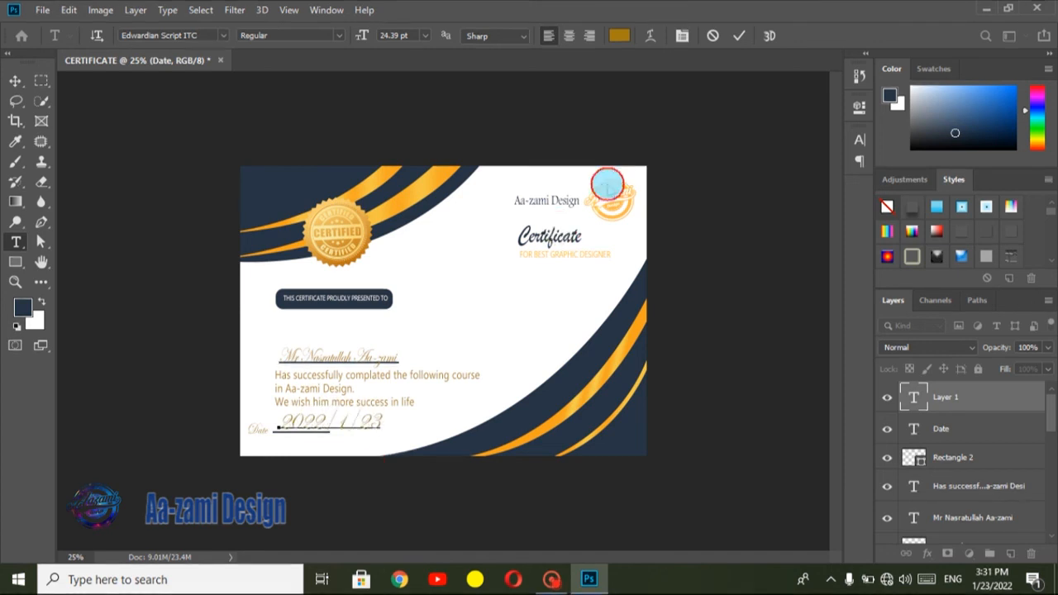
click(738, 35)
Step: Scale the date text to about 48% and set it on the short line
key(ctrl+t)
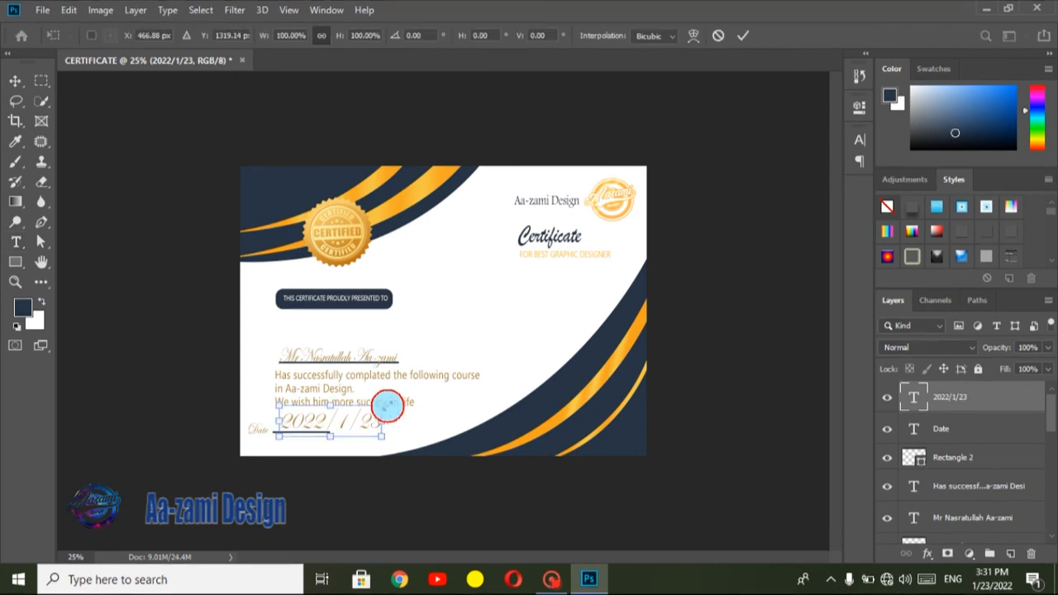
drag(386, 405, 330, 425)
key(Left)
key(Left)
key(Left)
key(Left)
key(Left)
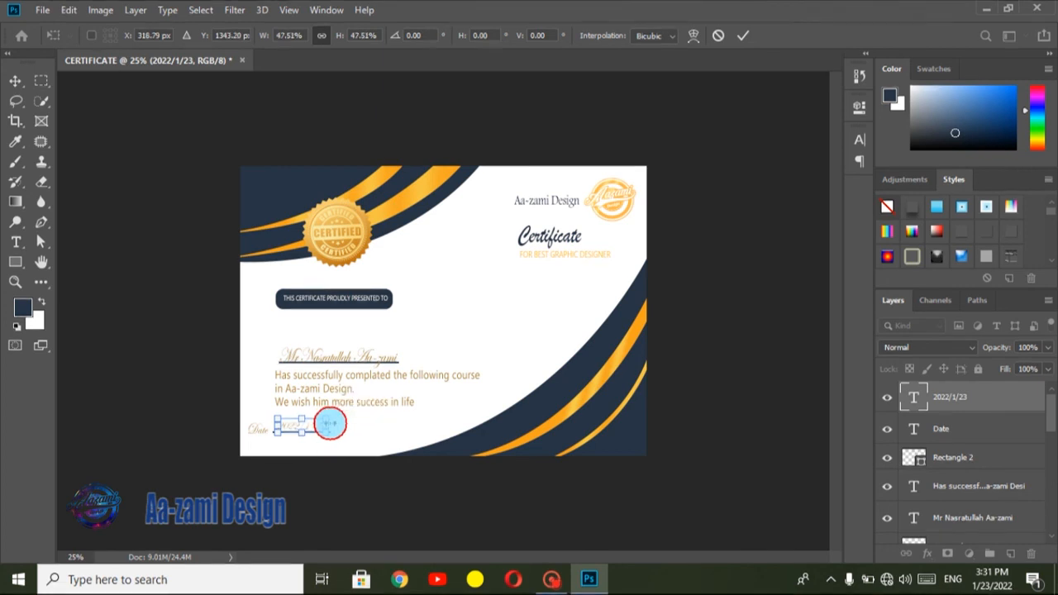
click(738, 41)
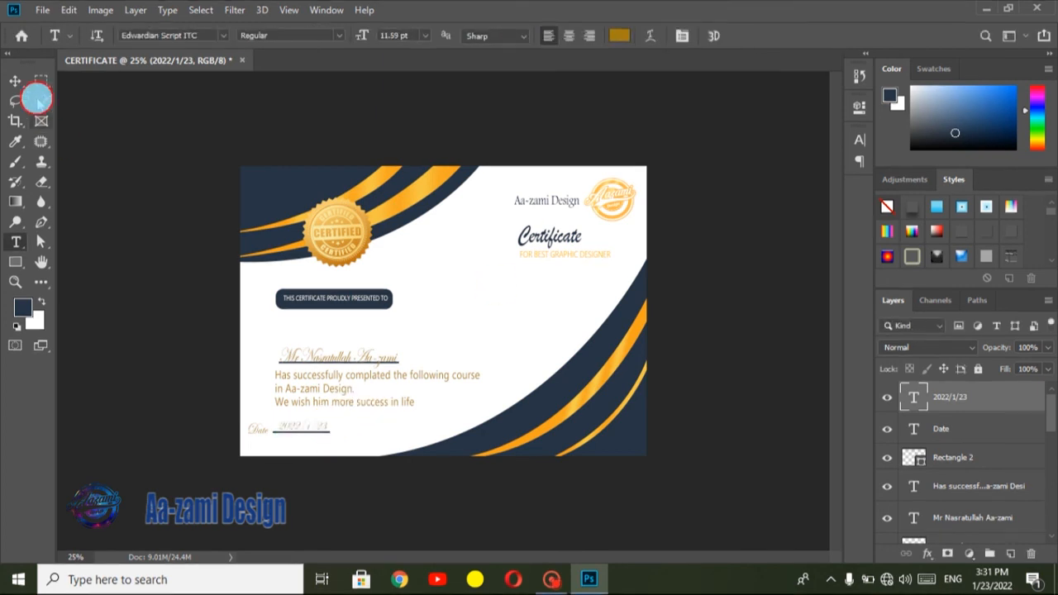
Step: Duplicate the date line and move the copy horizontally right to about X 780 px
click(17, 82)
click(302, 433)
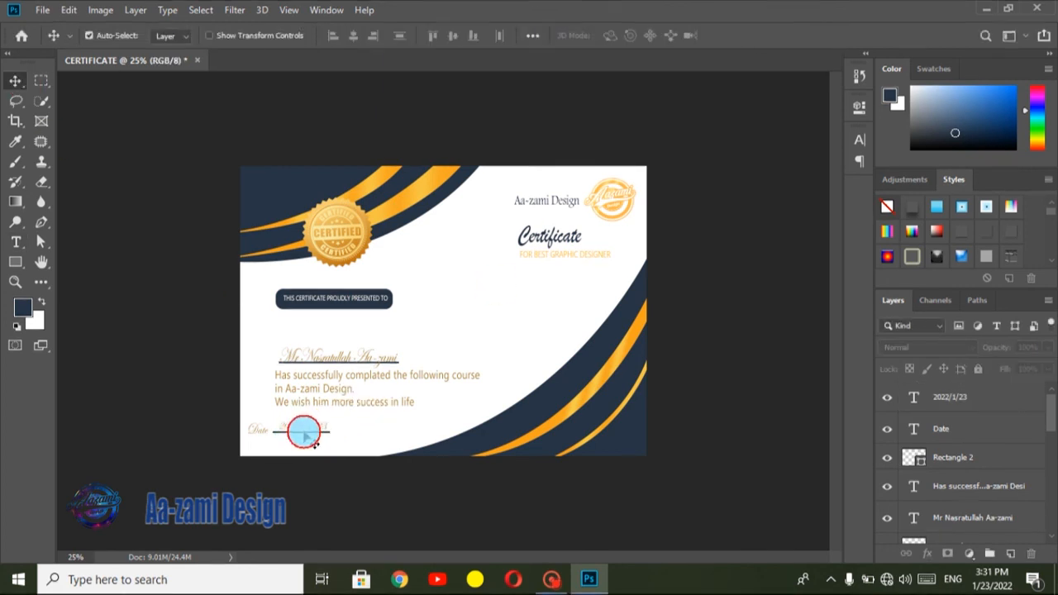
click(304, 432)
key(ctrl+j)
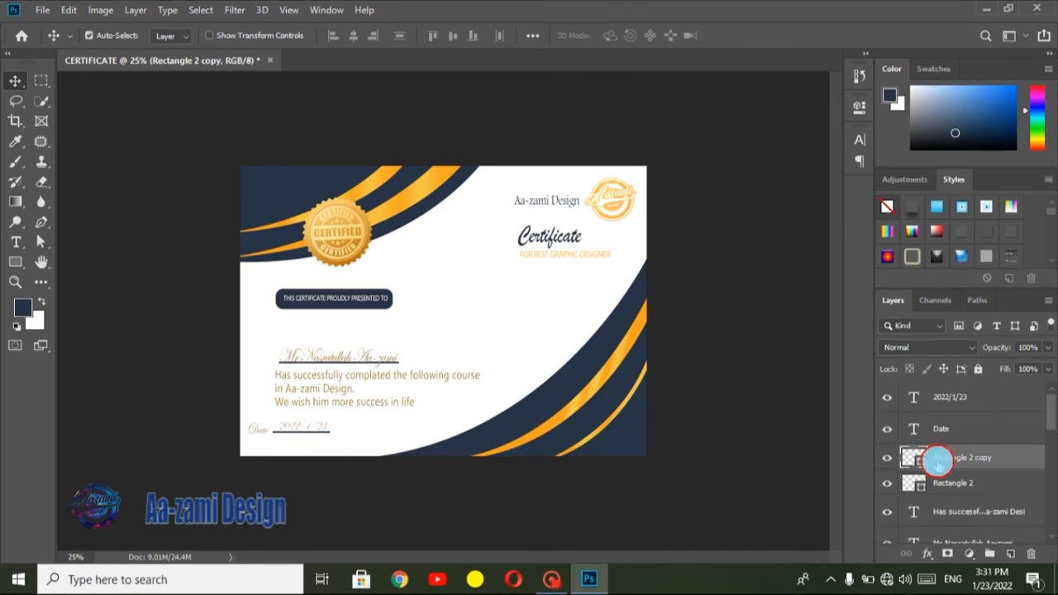
key(ctrl+t)
key(Right)
key(Right)
key(Right)
key(Right)
key(Right)
key(Right)
key(Right)
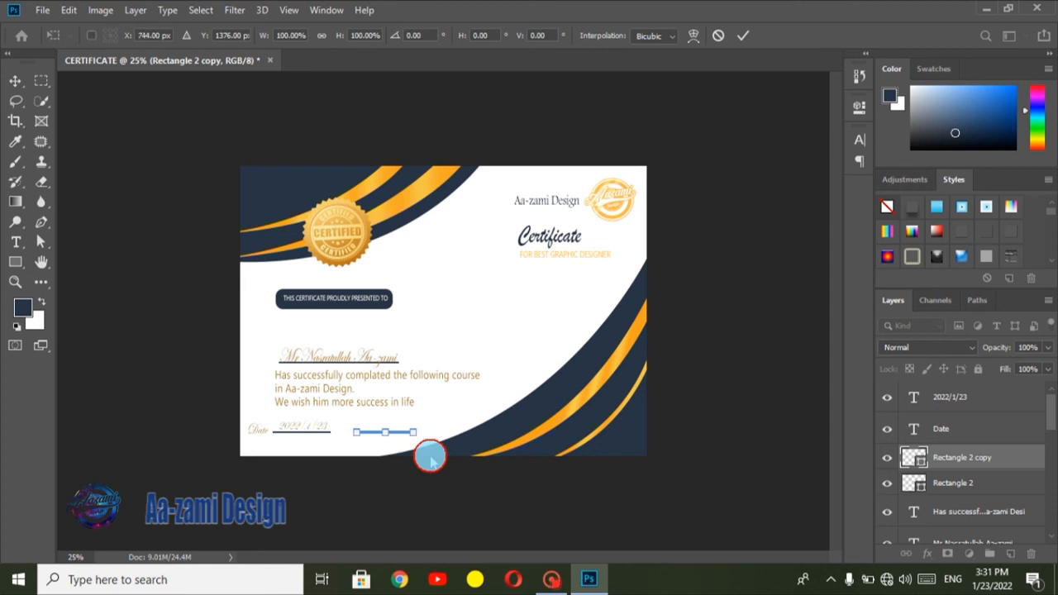
click(741, 35)
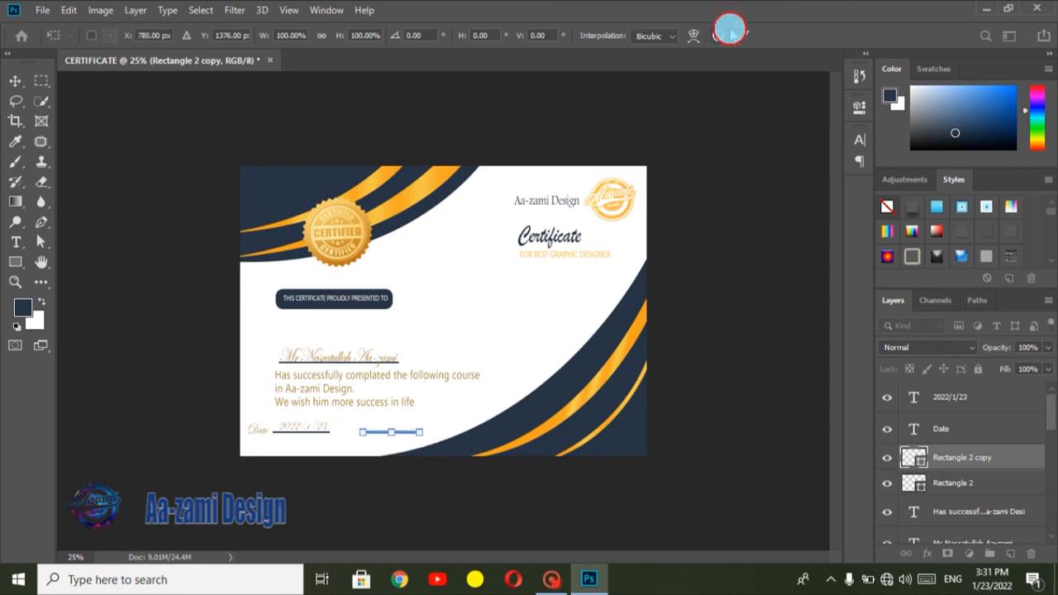
Step: Add the text "Signature" in Edwardian Script ITC at 24.39 pt above the duplicated line
click(15, 241)
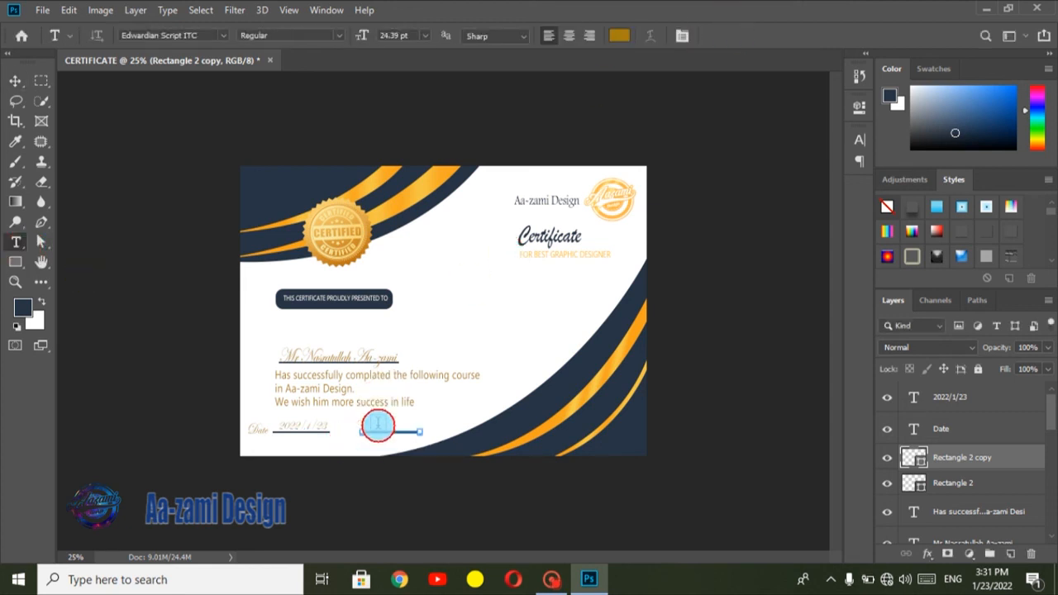
click(378, 426)
text(Signature)
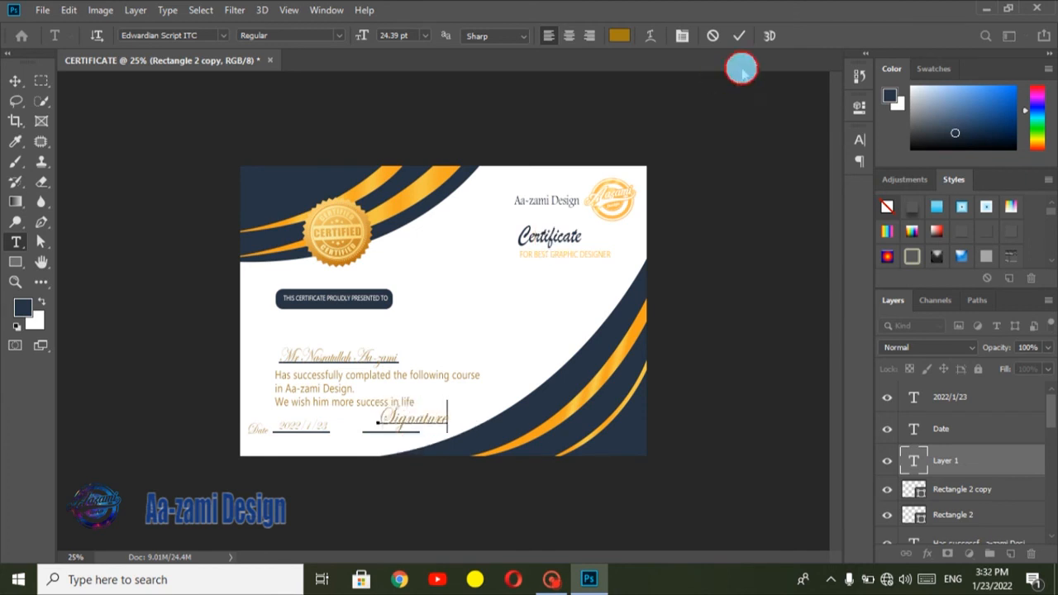
click(738, 35)
Step: Scale the "Signature" text to about 64% and set it on the duplicated line
key(ctrl+t)
mouse_move(448, 420)
mouse_down()
mouse_move(413, 413)
mouse_move(396, 425)
mouse_up()
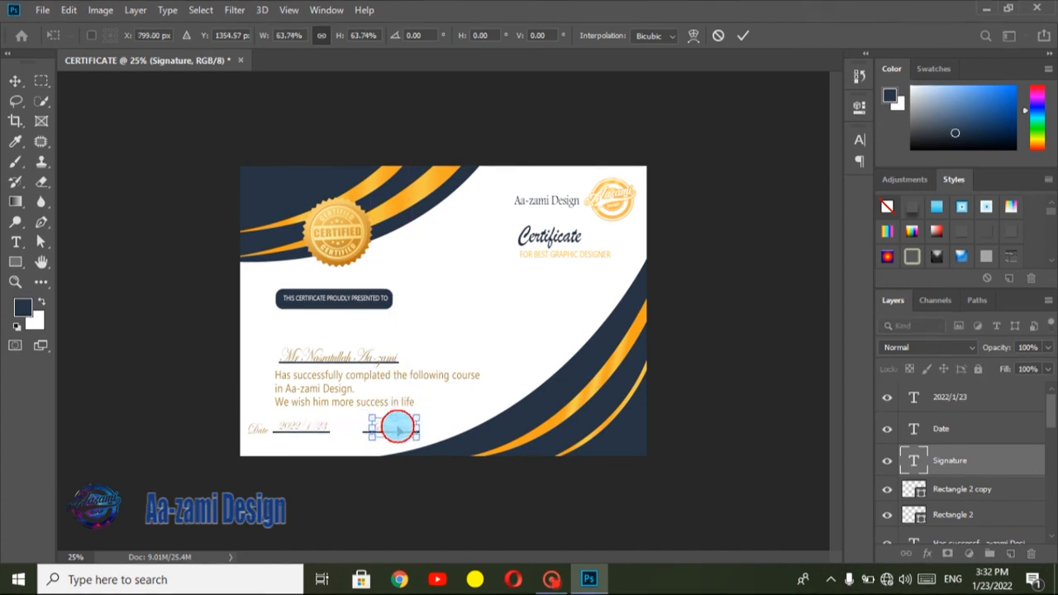
click(743, 35)
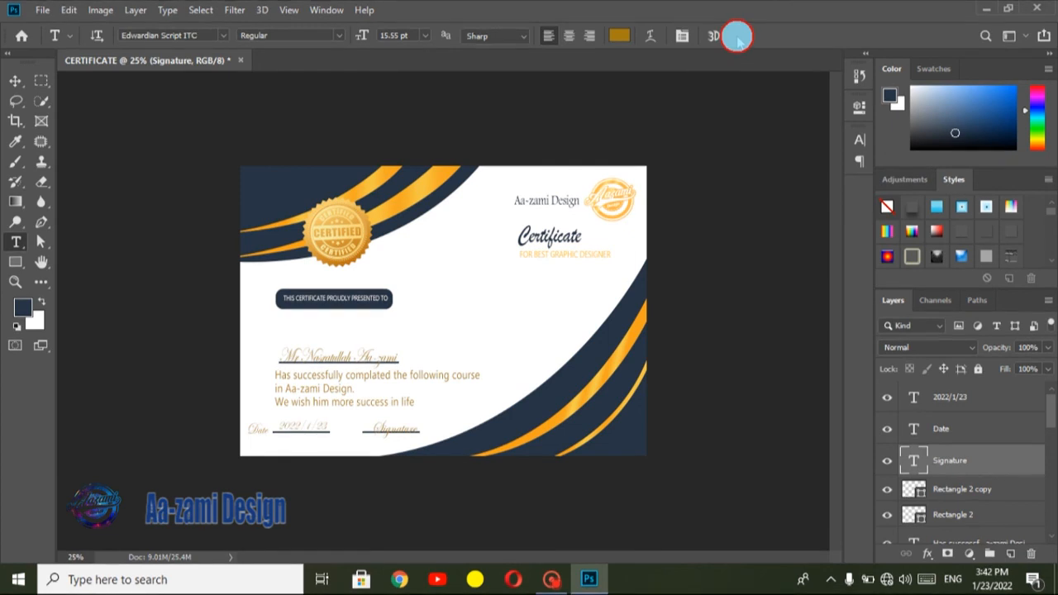